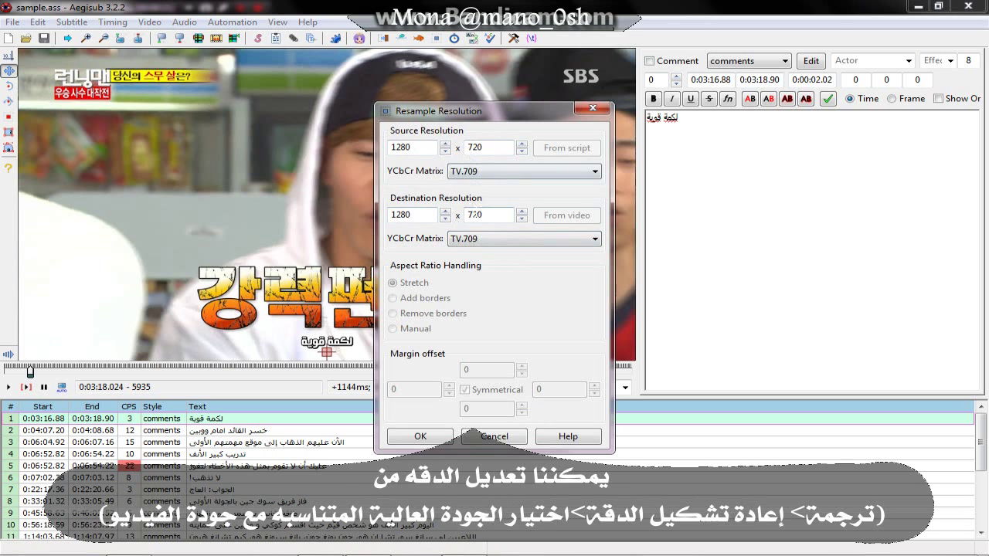
- Resample the script to a 1280 x 720 destination resolution with the TV.709 matrix
click(421, 436)
click(466, 544)
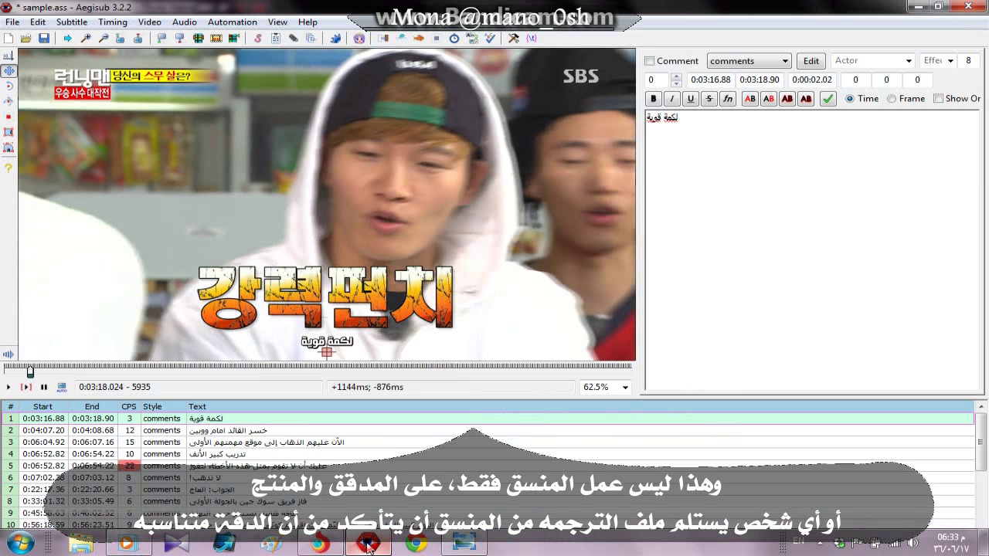
click(368, 543)
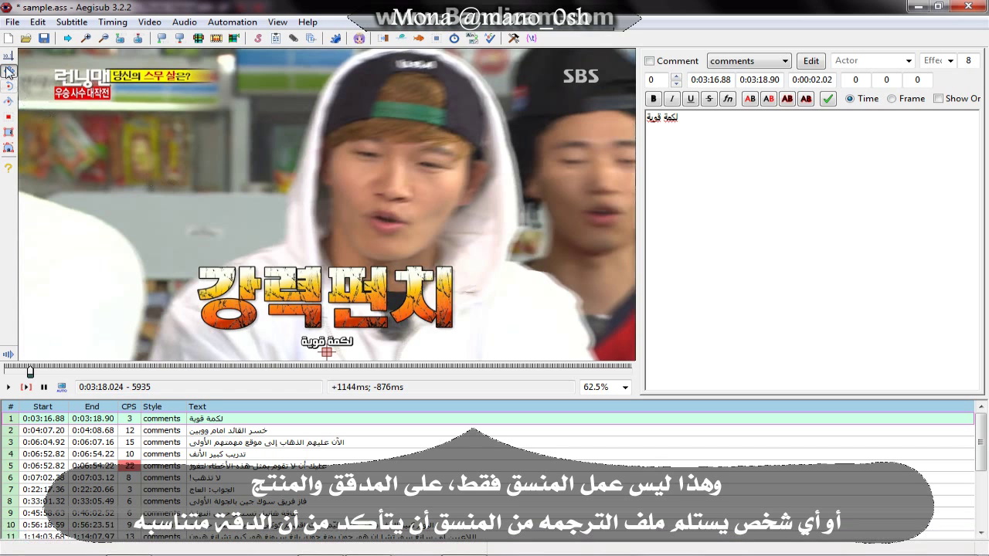
- Examine the settings of the current script's comments, comments with backgroung, No outline and crashed styles
click(258, 39)
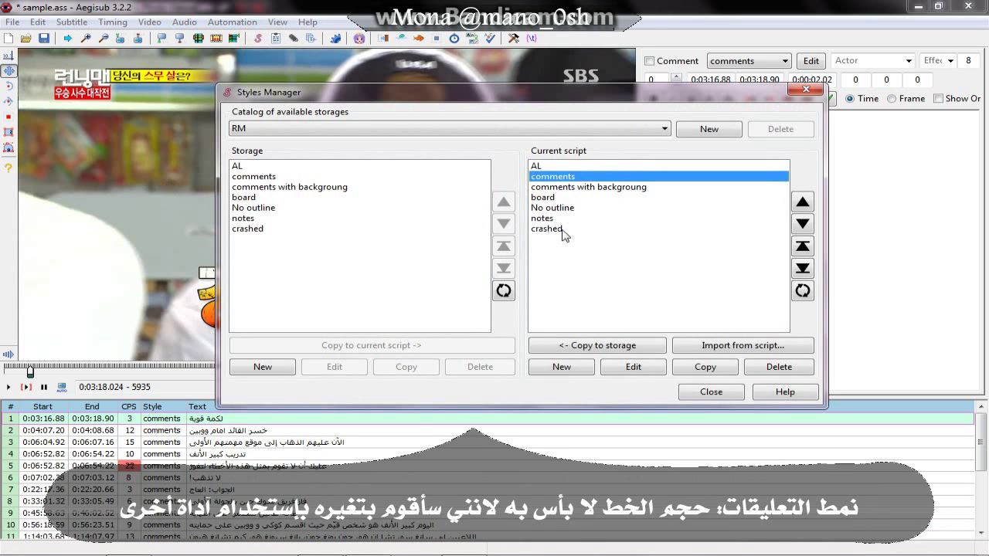
double_click(569, 178)
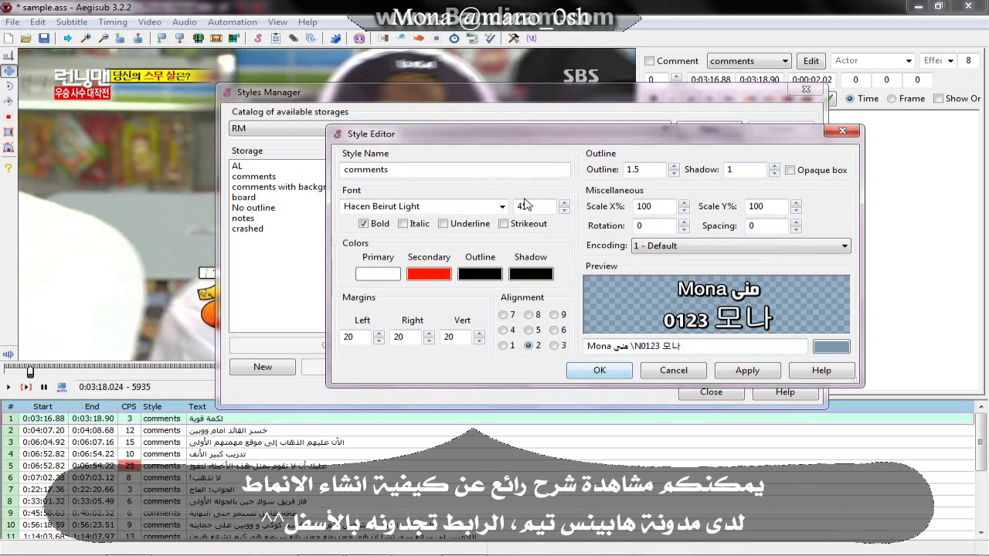
click(598, 371)
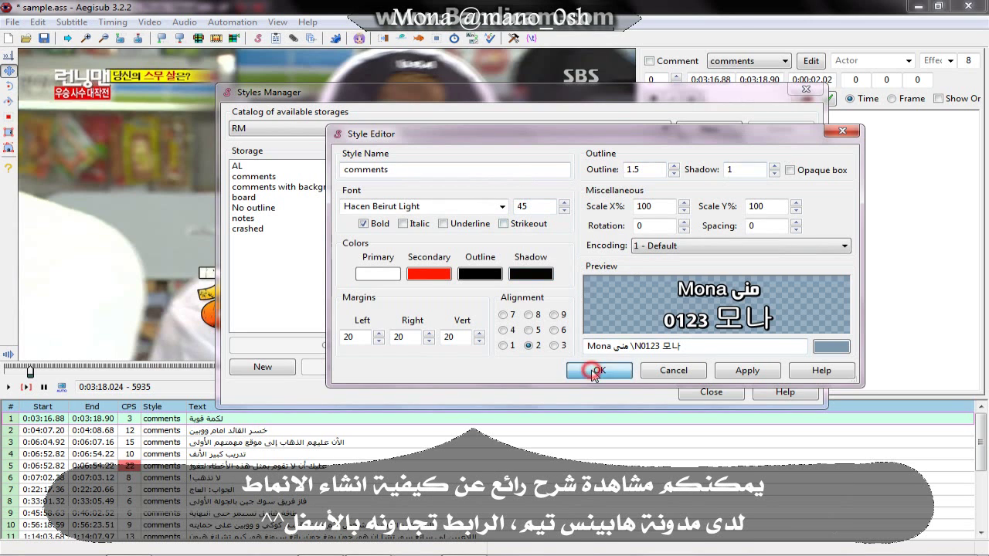
click(594, 188)
double_click(594, 189)
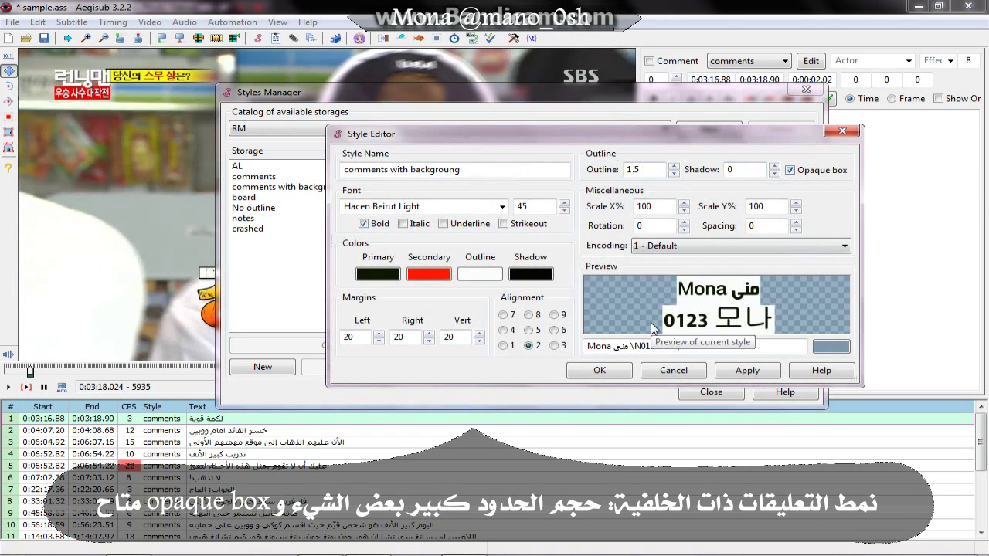
click(618, 374)
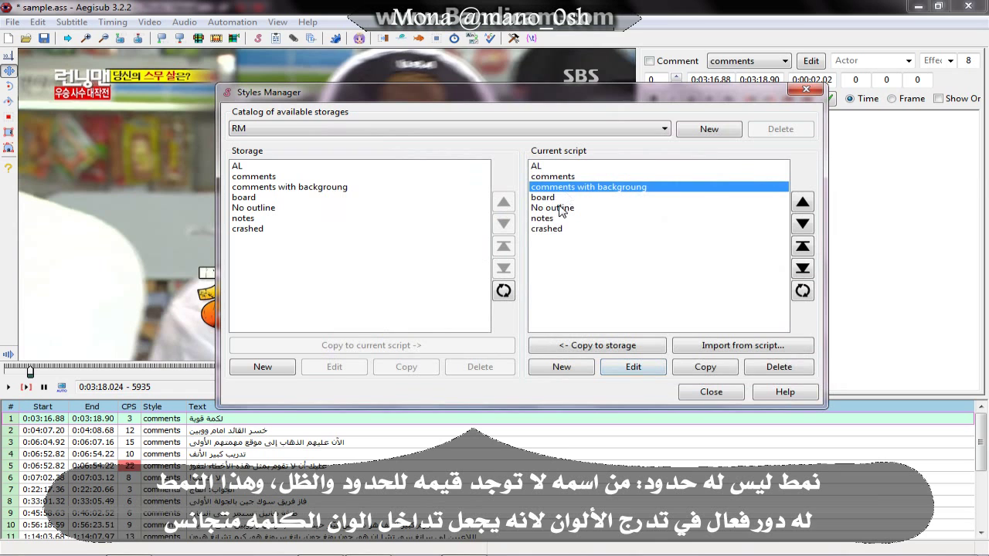
double_click(562, 208)
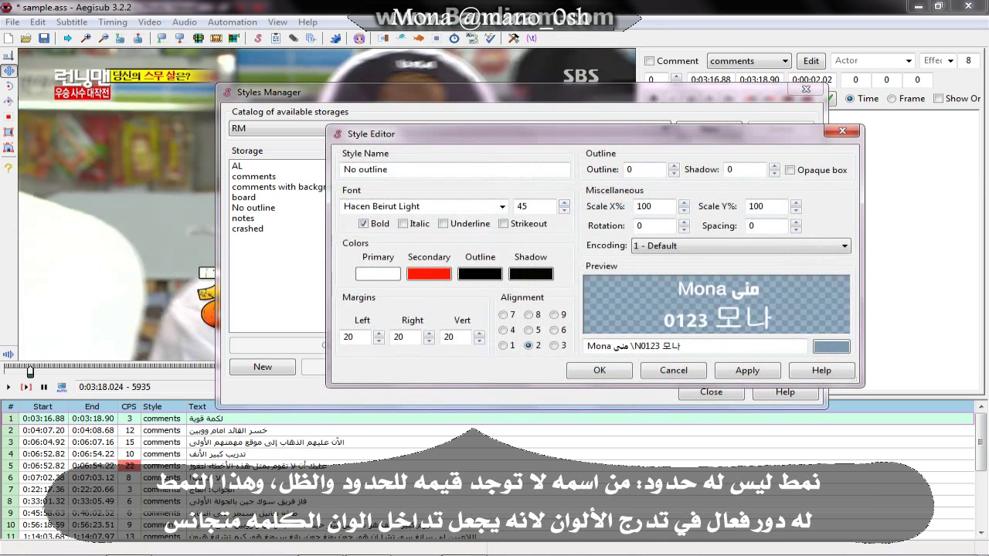
click(628, 373)
double_click(548, 229)
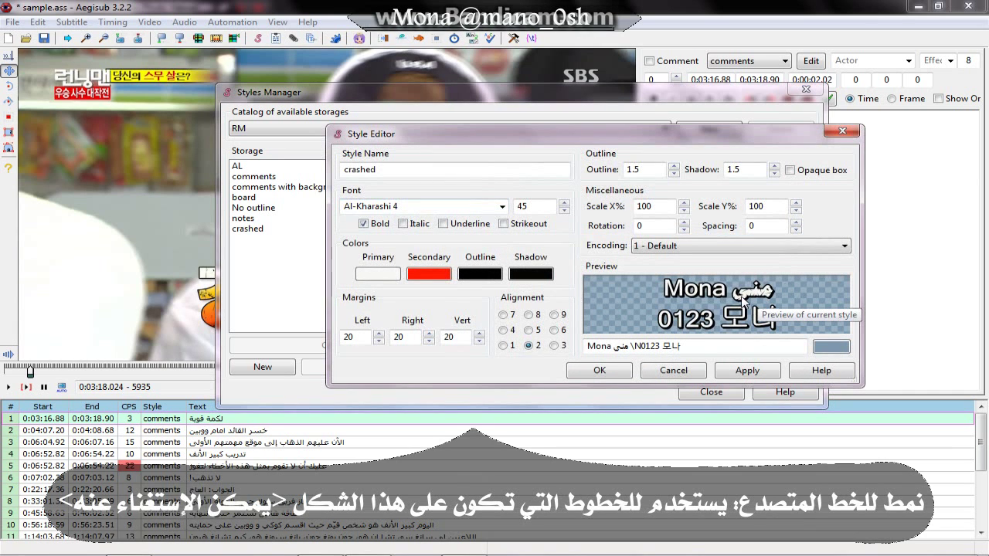
click(680, 376)
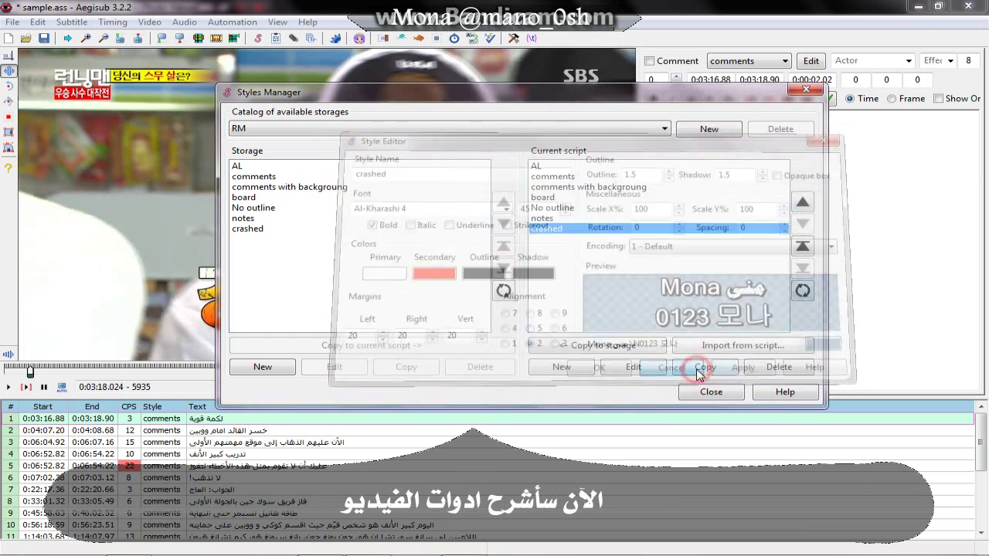
click(707, 395)
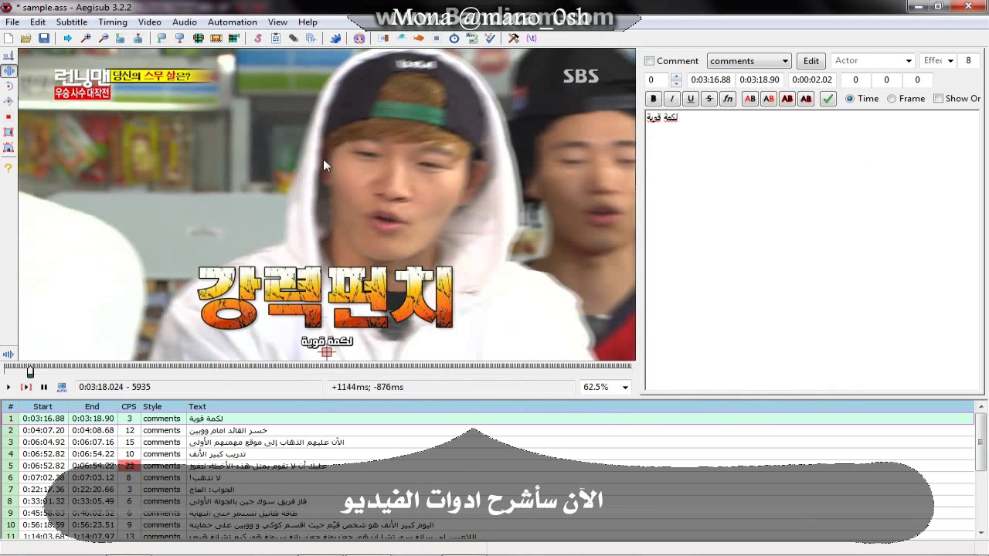
- Place the first subtitle line at (526,403) on the video, and move it down to about (588,459)
click(9, 56)
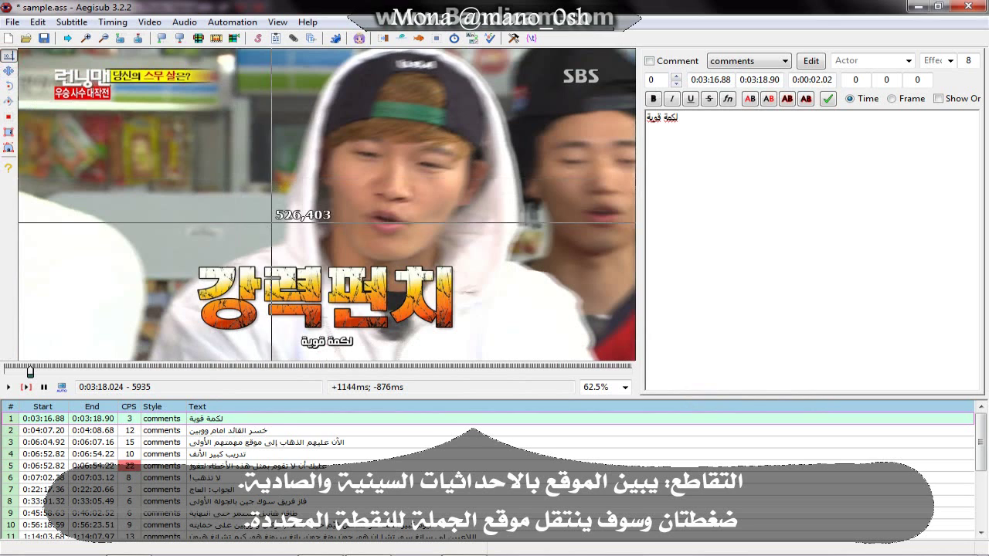
double_click(271, 224)
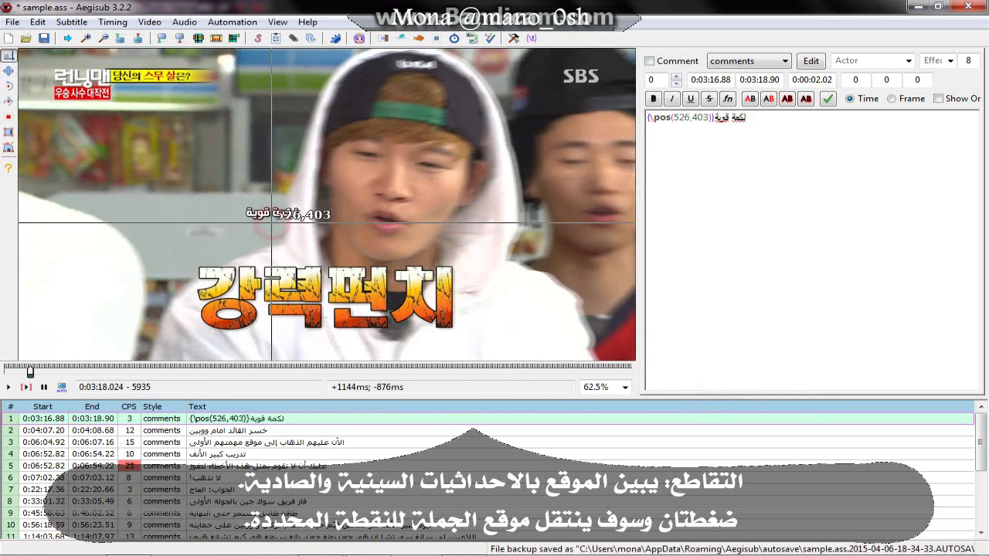
click(8, 71)
click(271, 225)
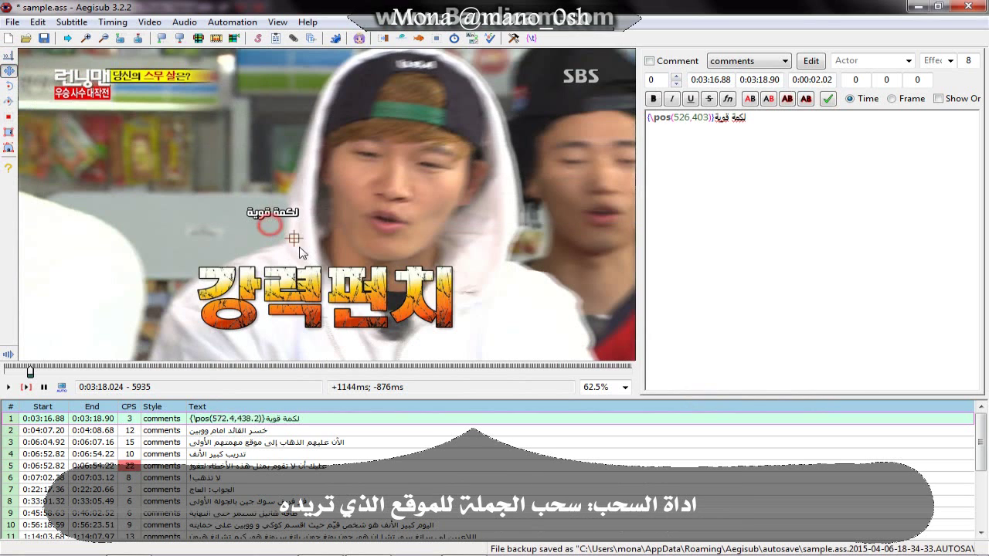
drag(293, 238, 301, 248)
- Rotate the first subtitle line to about Z 2.1, X 354 and Y 6, and scale it to about 125% by 121%
click(8, 86)
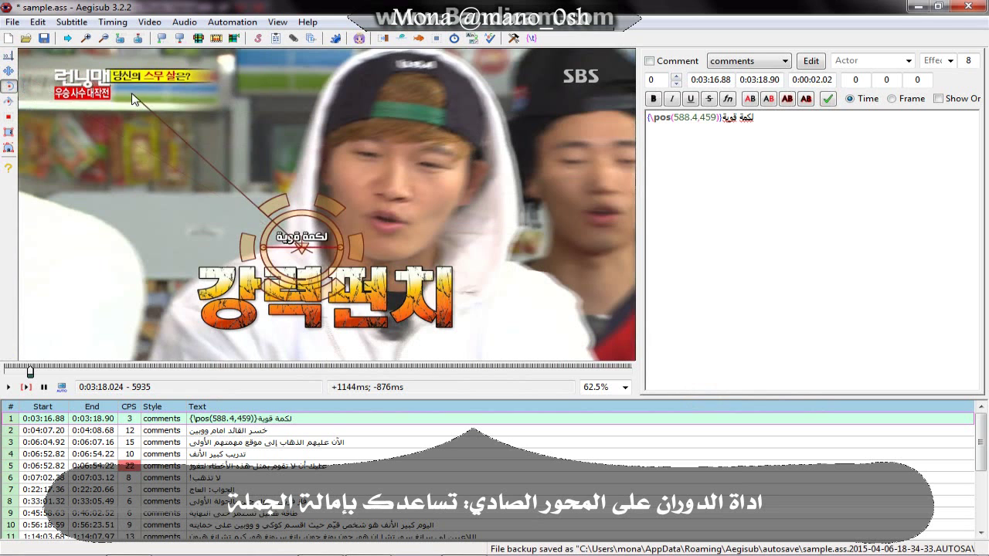
mouse_move(133, 101)
mouse_down()
mouse_move(115, 138)
mouse_move(203, 102)
mouse_move(142, 111)
mouse_up()
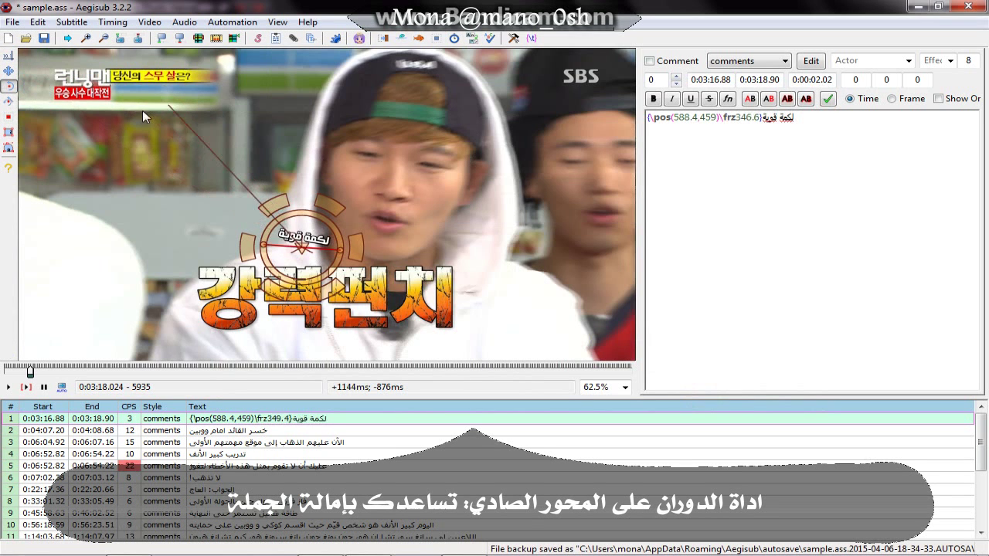
click(9, 101)
drag(90, 91, 24, 116)
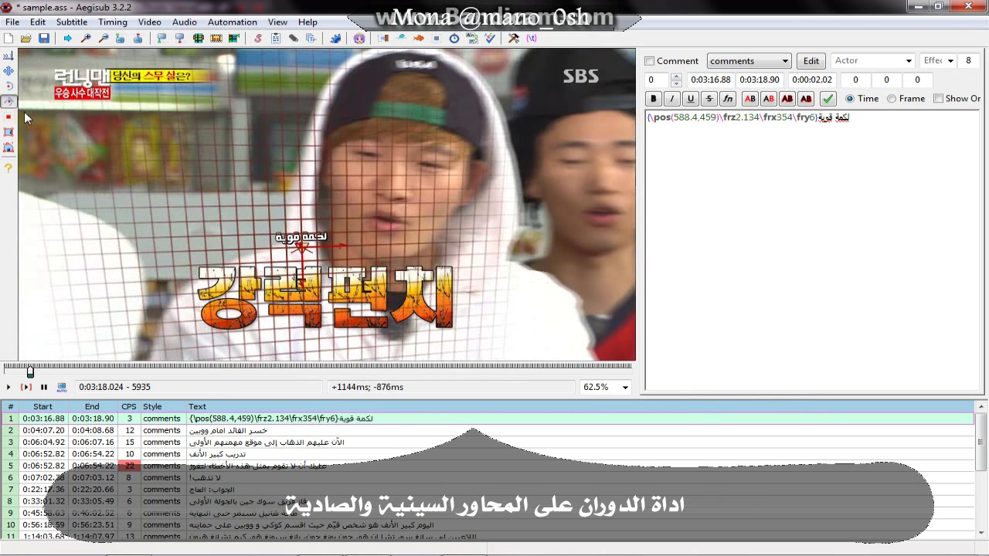
click(9, 118)
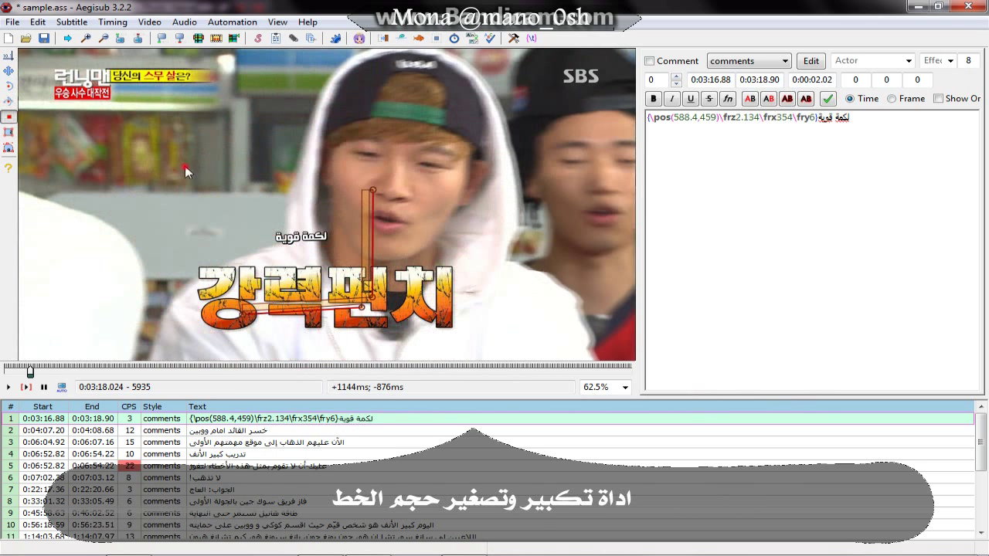
mouse_move(185, 166)
mouse_down()
mouse_move(184, 127)
mouse_move(208, 154)
mouse_move(197, 156)
mouse_up()
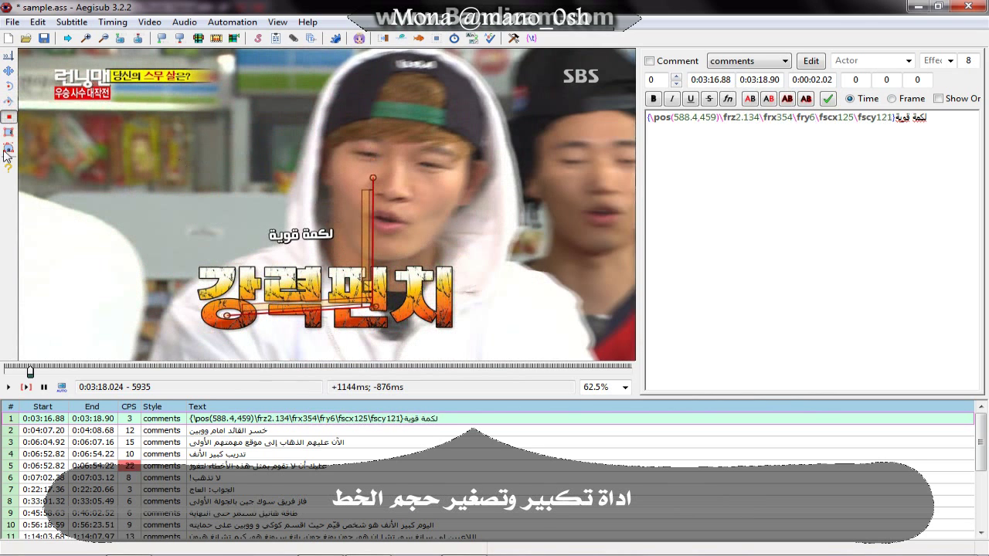
- Clip the first subtitle line to a rectangle from about (491,434) to (803,496)
click(8, 133)
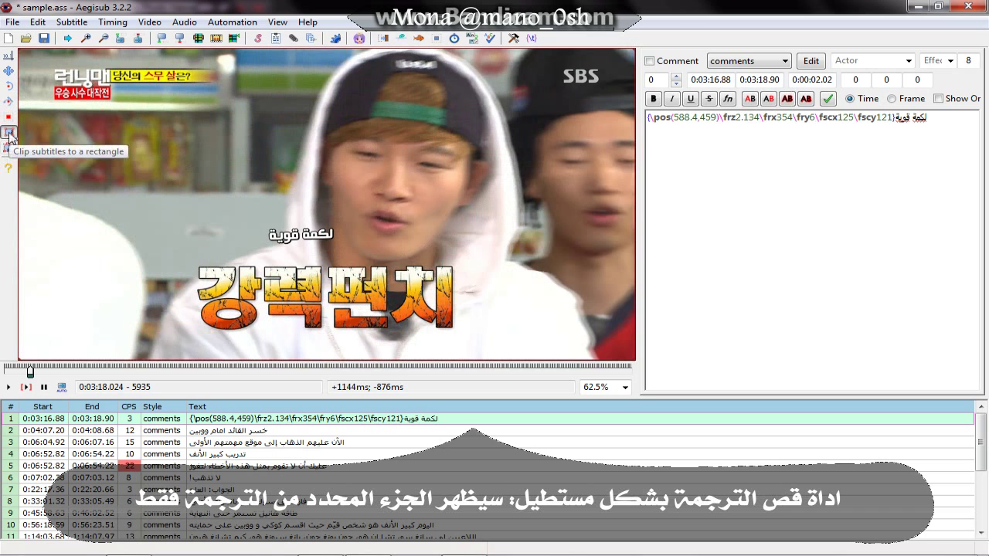
drag(255, 236, 405, 264)
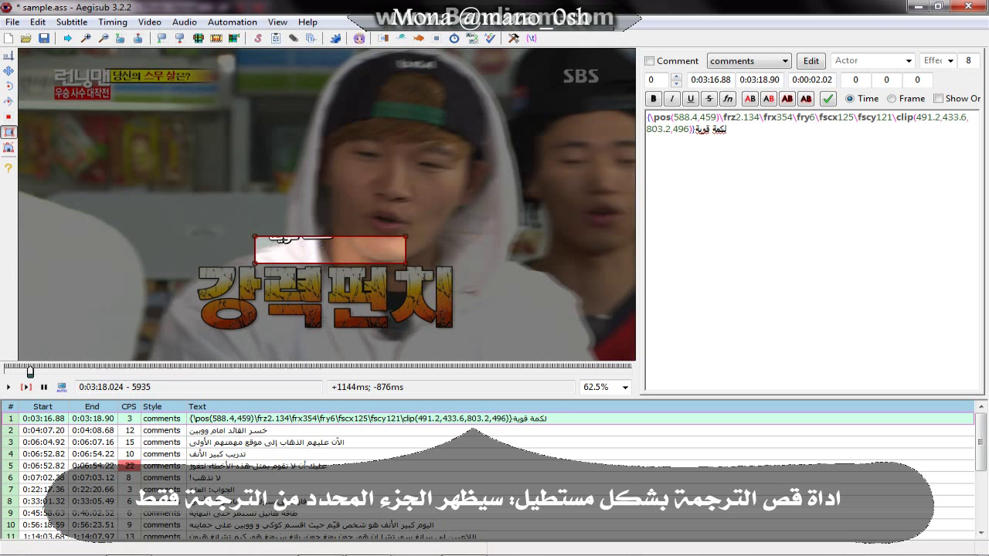
click(7, 56)
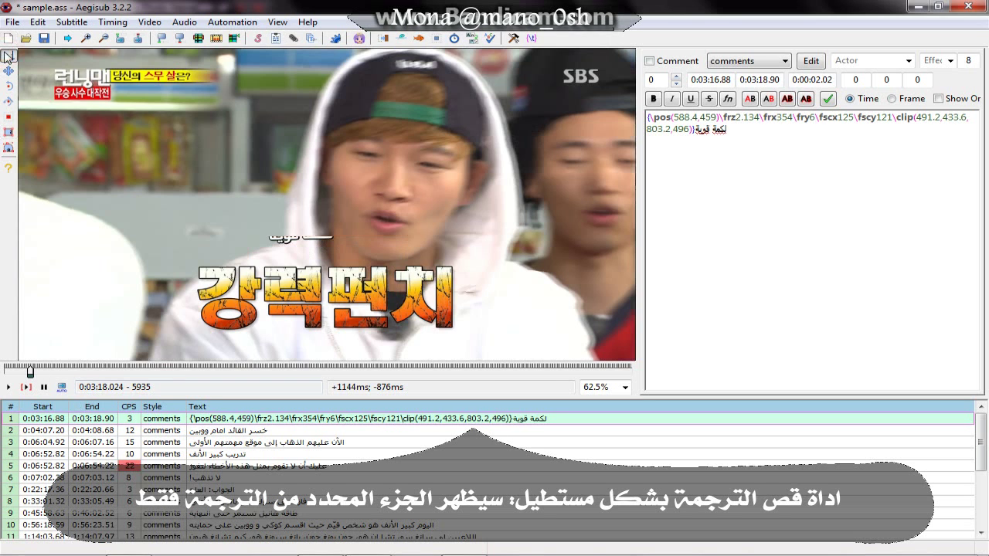
- Reshape the clip as a vector by raising its upper-left corner to about (500,383) and appending a straight-line point at about (408,448)
click(9, 149)
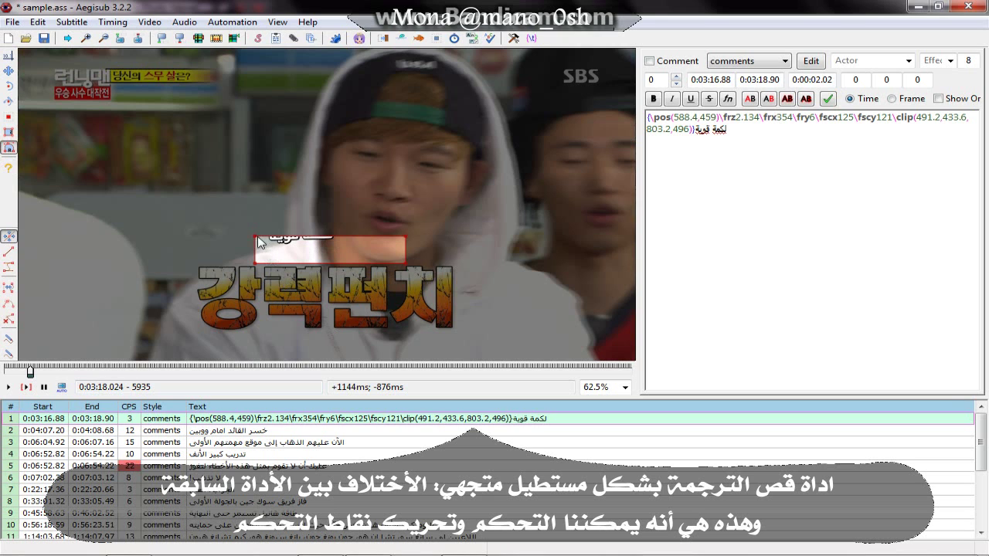
drag(256, 240, 258, 215)
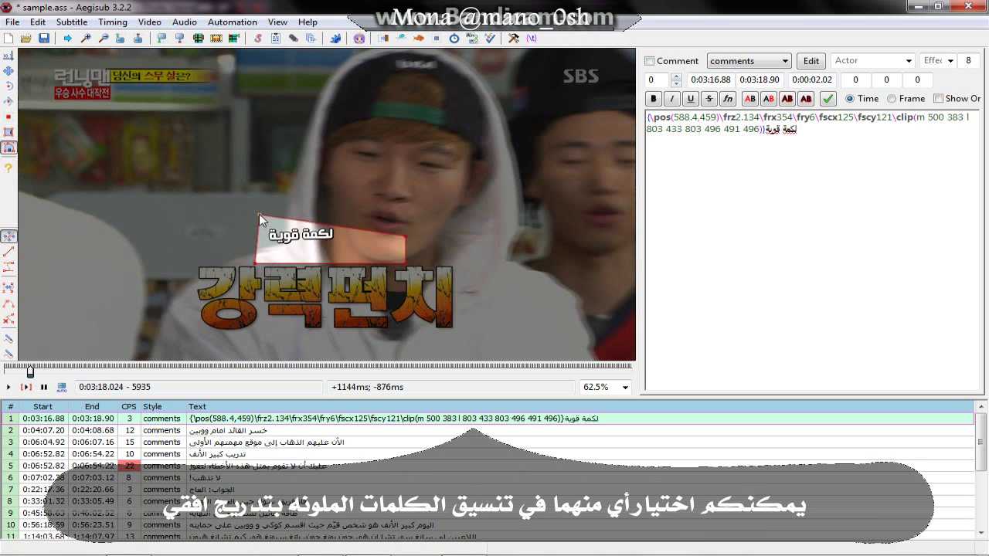
click(8, 252)
click(215, 243)
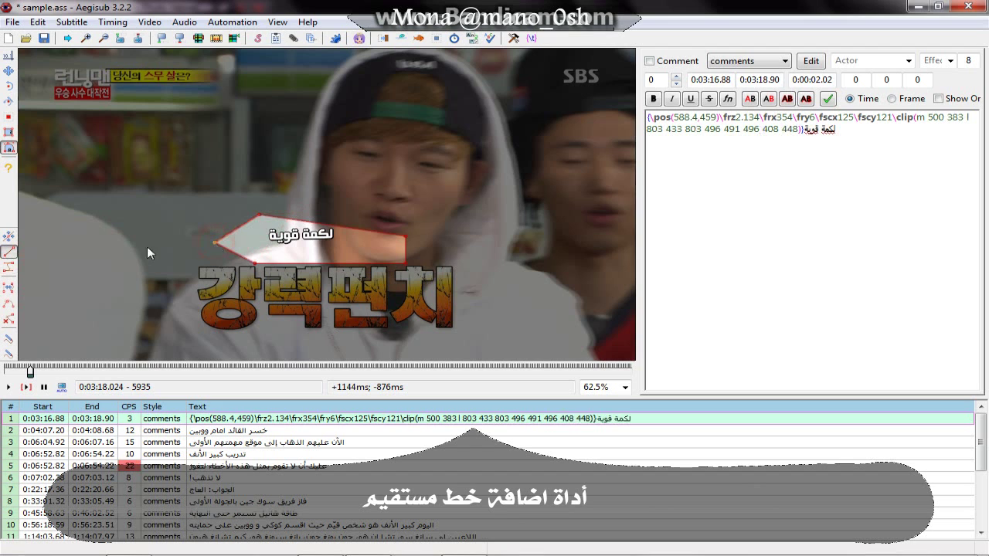
- Append a bezier curve to the vector clip ending at about (435,304), and pull its second control point out to about (406,365)
click(8, 267)
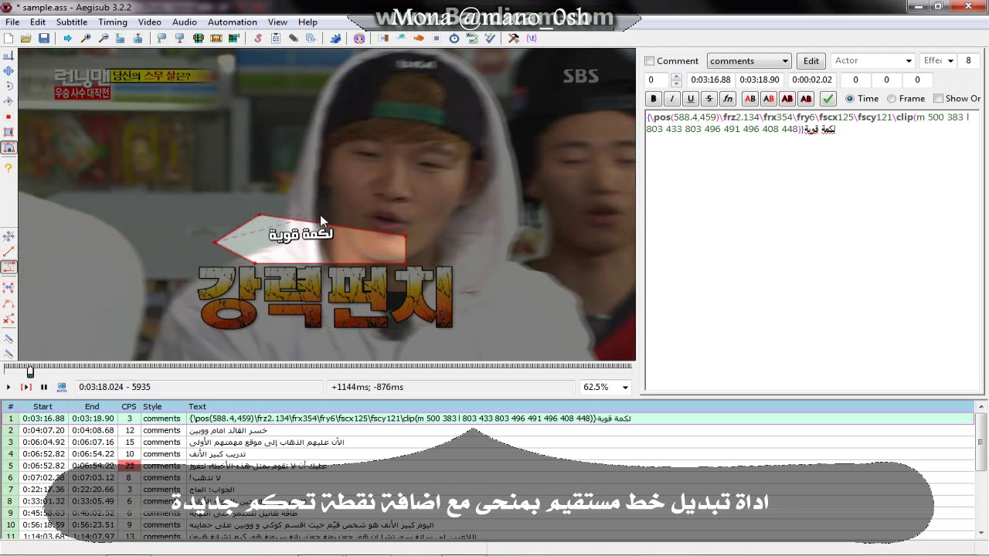
click(228, 182)
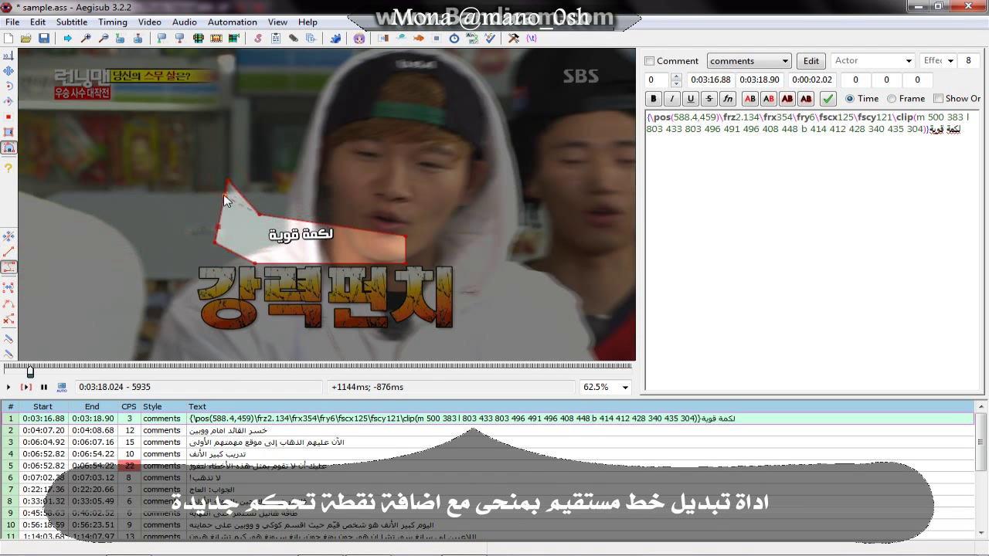
drag(224, 200, 213, 206)
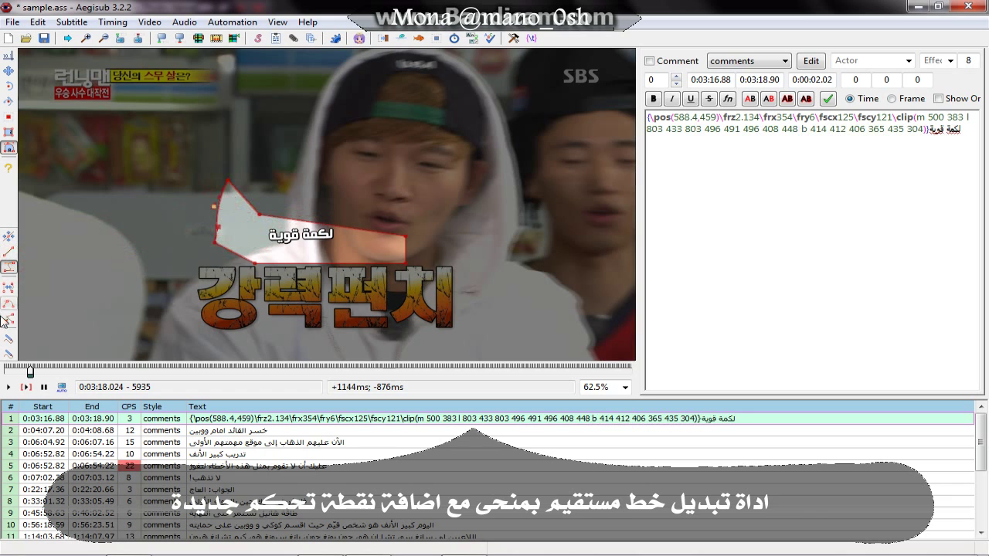
- Convert the clip's sloping upper edge to a curve with one control point at about (598,304), and insert a point on the bottom edge
click(8, 289)
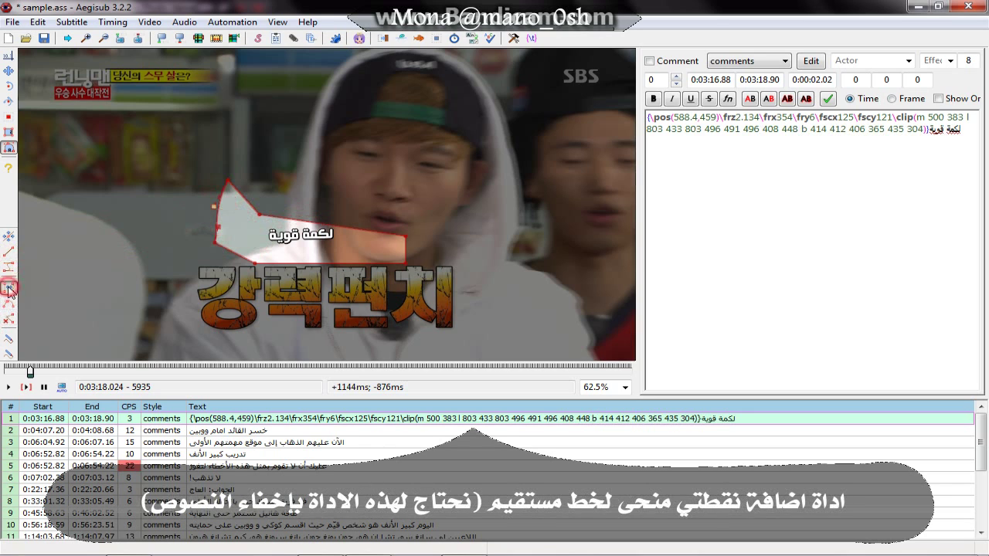
click(342, 231)
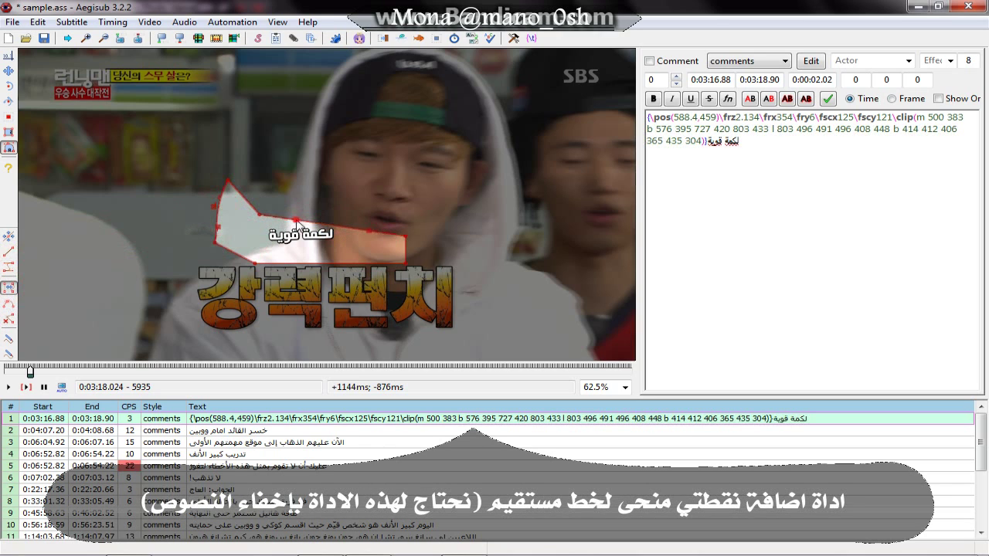
drag(296, 222, 306, 180)
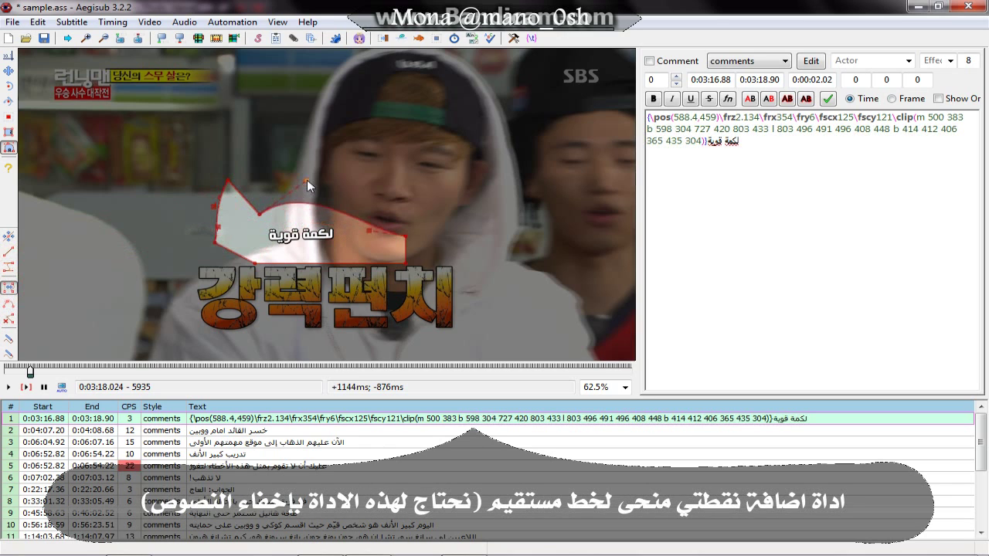
click(9, 303)
click(299, 267)
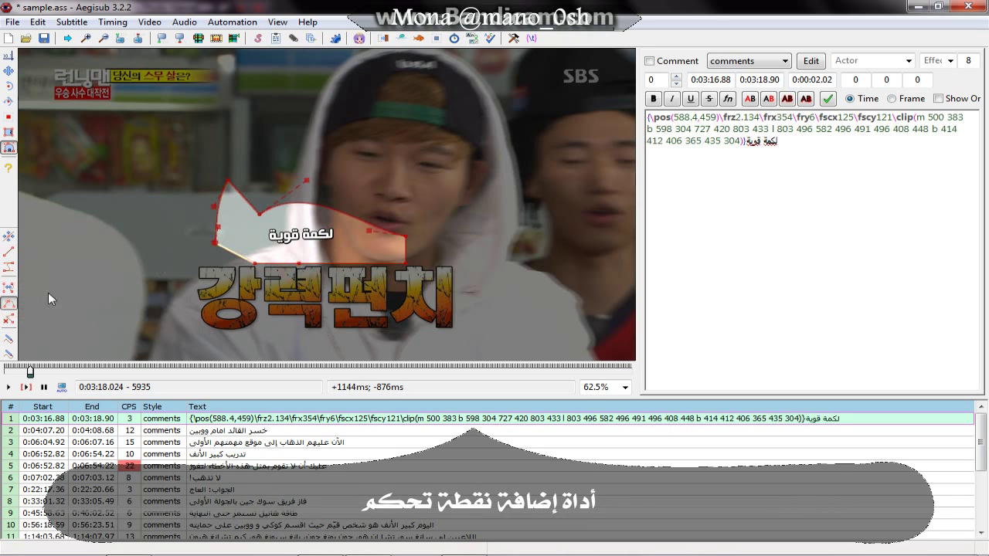
- Remove the control points of the clip's left curve and the clip corner at about (408,448)
click(8, 320)
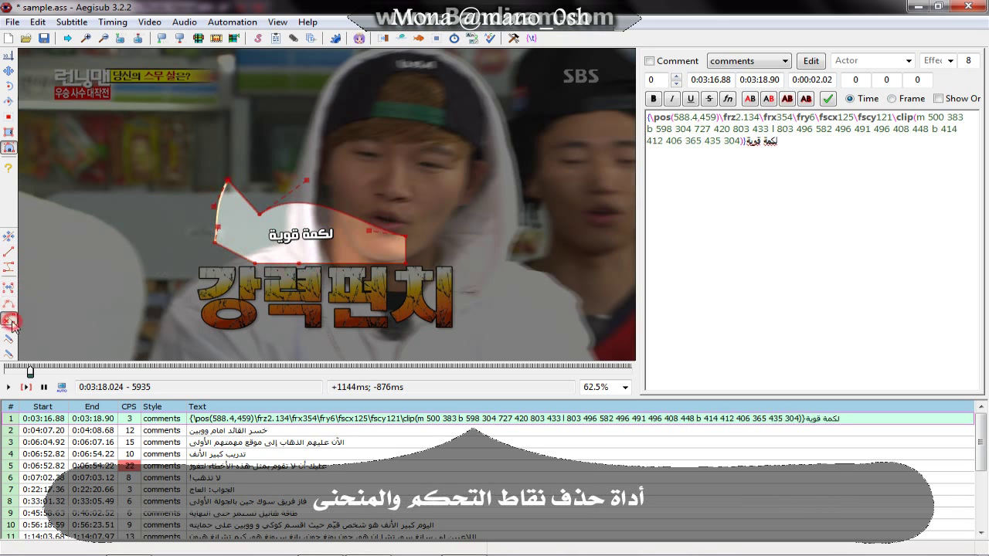
click(218, 231)
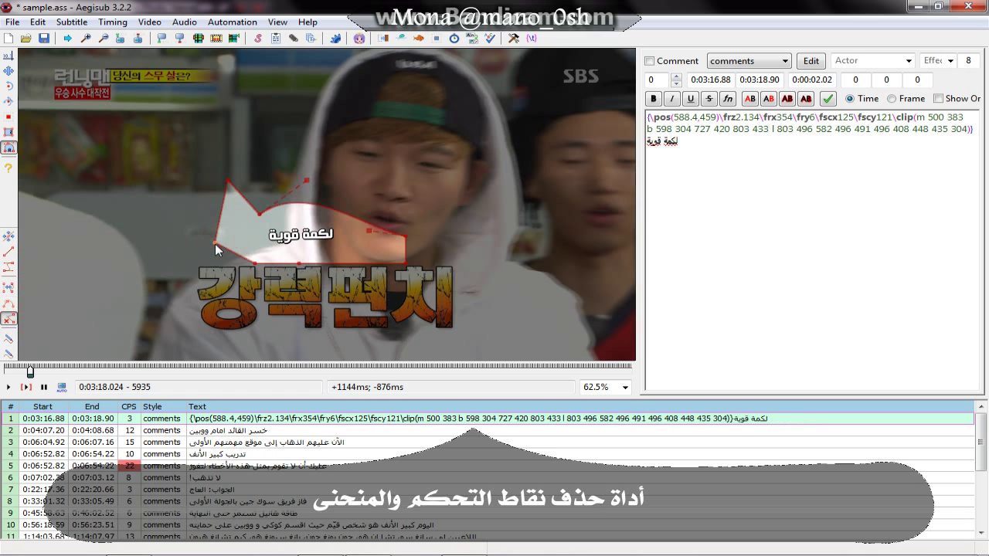
click(214, 246)
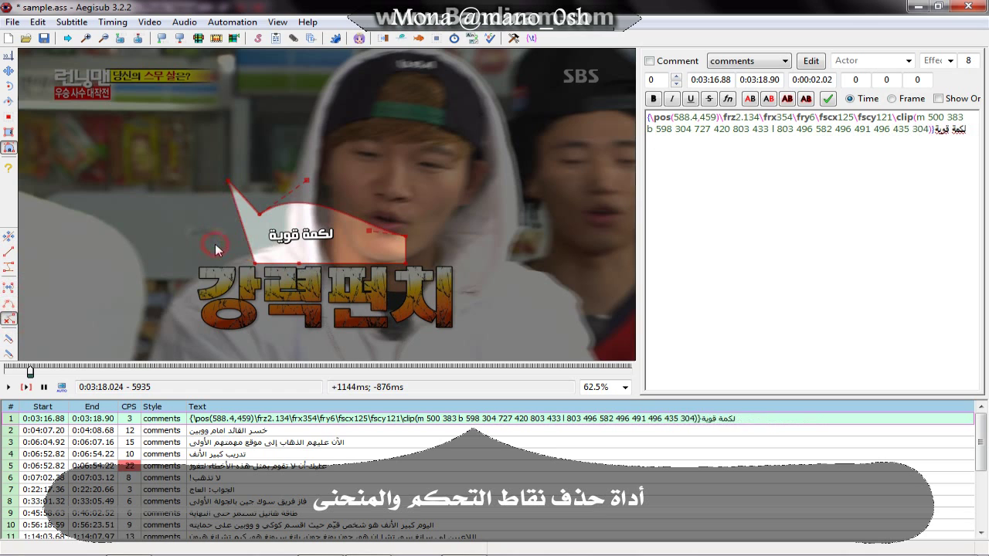
- Leave the vector clip tool and delete the entire override tag block from the first subtitle line, keeping only its Arabic text
click(8, 56)
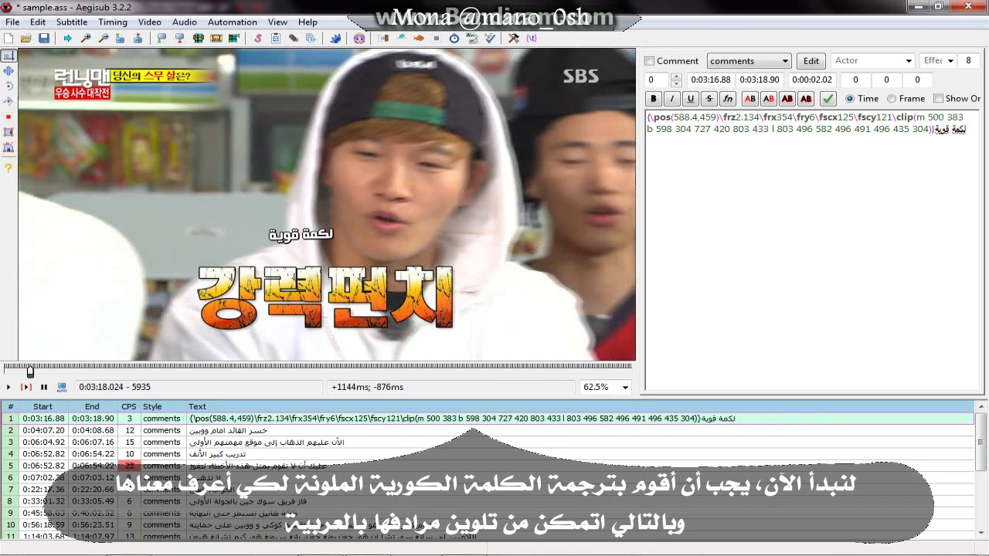
drag(647, 118, 930, 129)
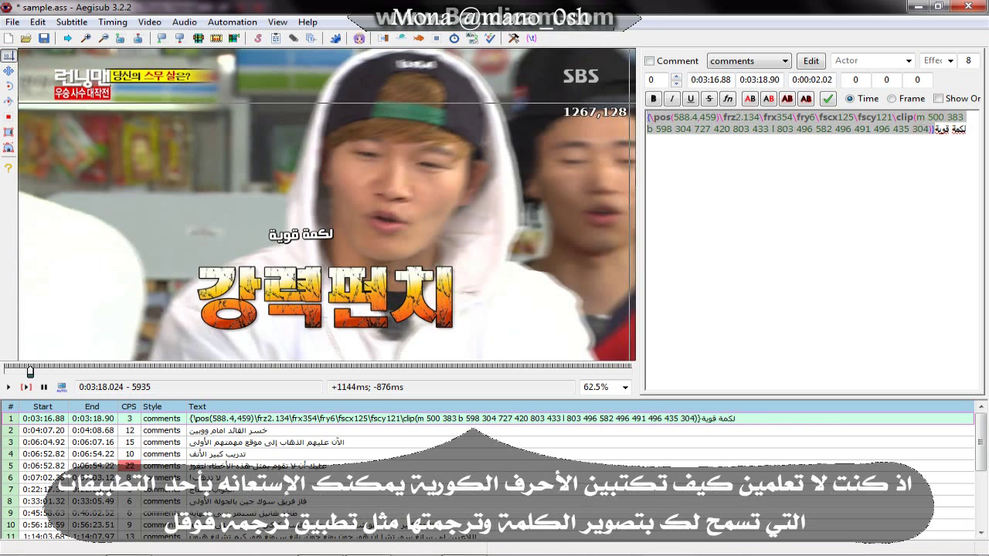
key(Delete)
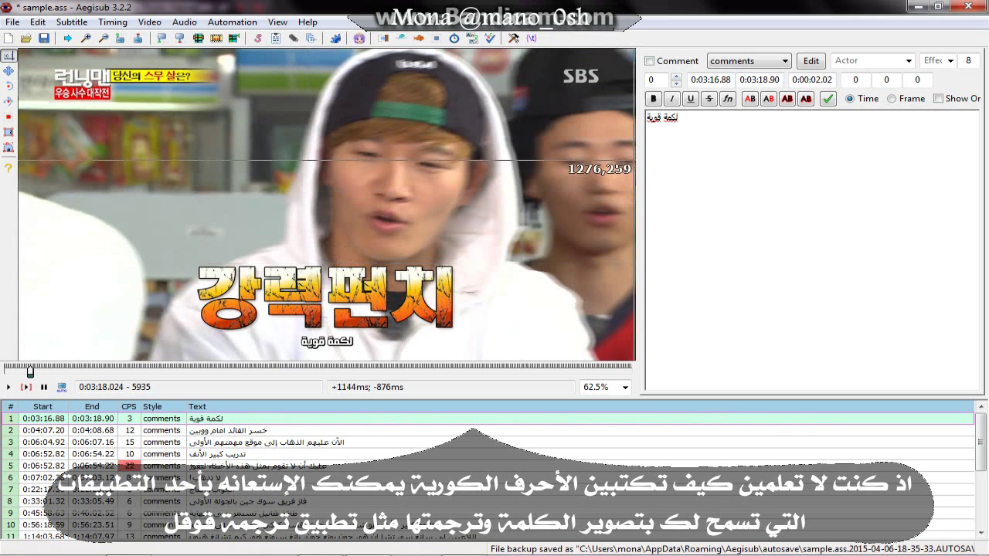
- Assign the crashed style to the first line and position its text at (625,499), just above the Korean caption
click(784, 65)
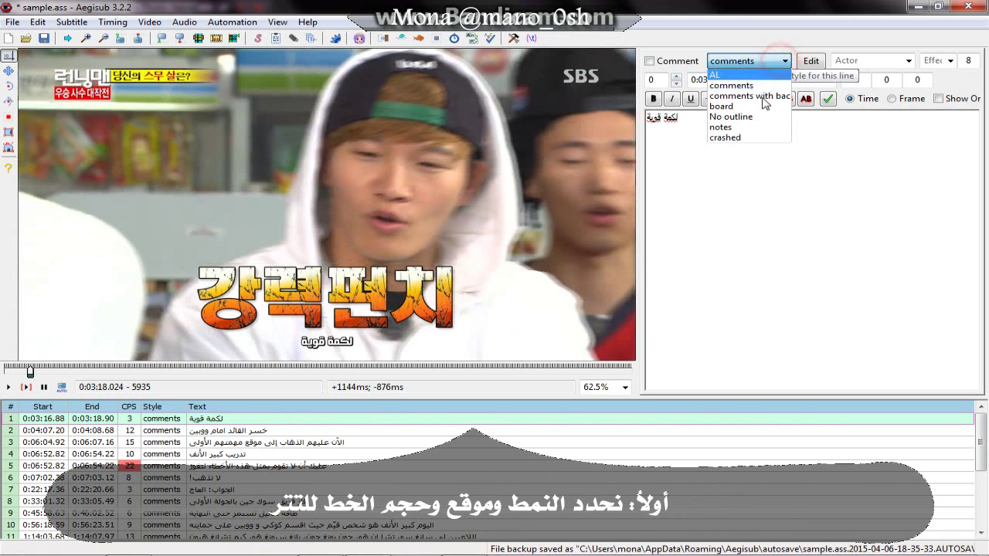
click(753, 136)
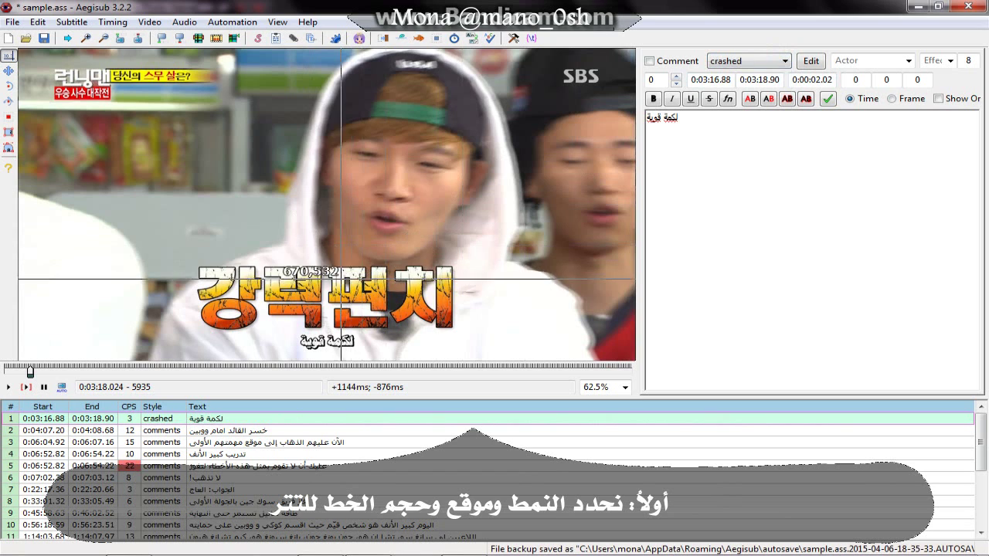
click(319, 264)
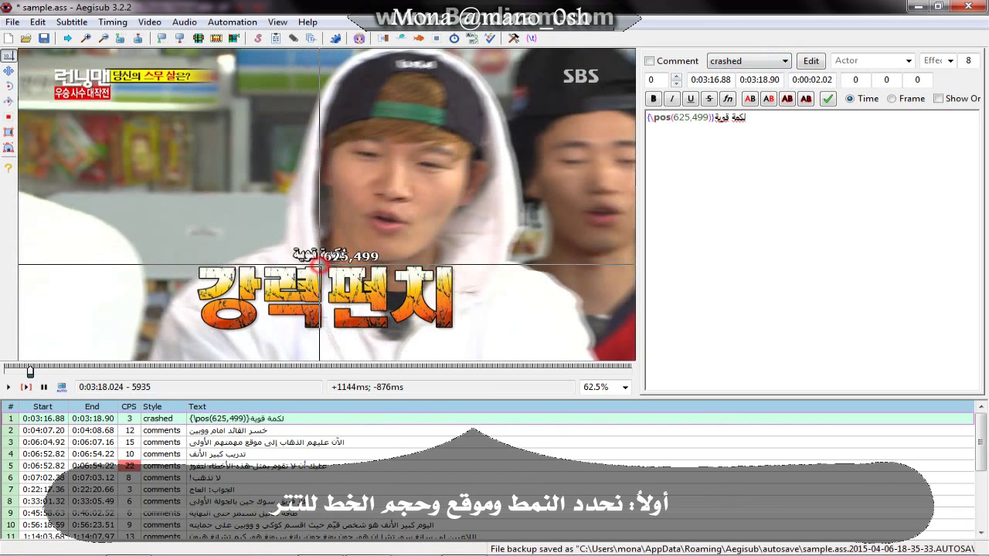
- Scale the first line's text to 175 horizontally and 152 vertically, and move it to about (620.2,508.6)
click(9, 116)
drag(140, 112, 171, 96)
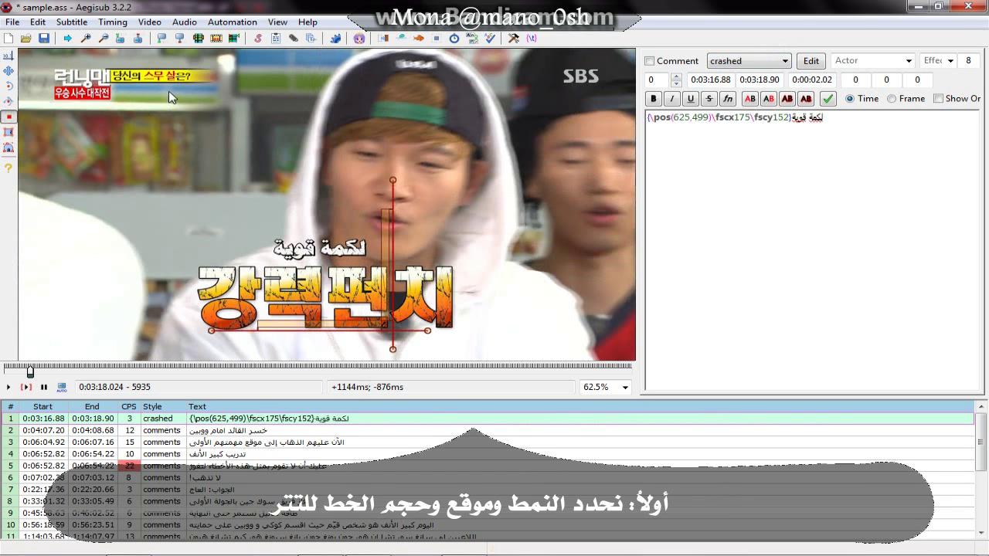
click(9, 70)
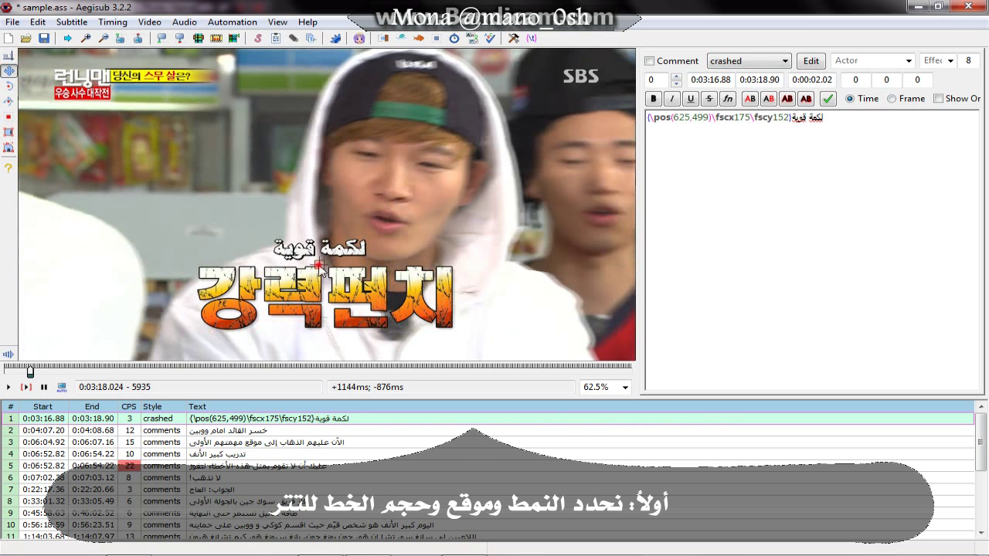
drag(318, 265, 316, 271)
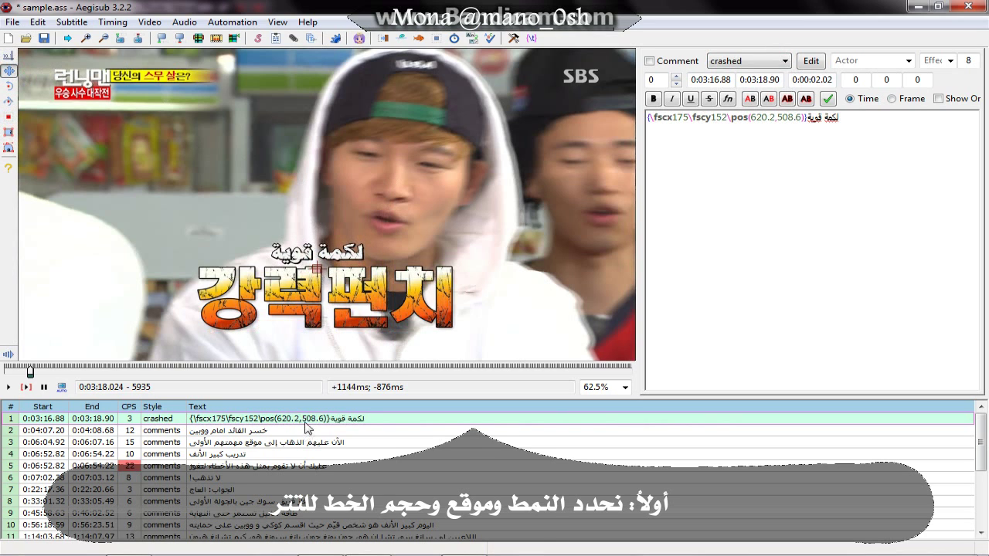
- Duplicate the positioned subtitle line twice to make three identical lines
right_click(308, 422)
click(355, 150)
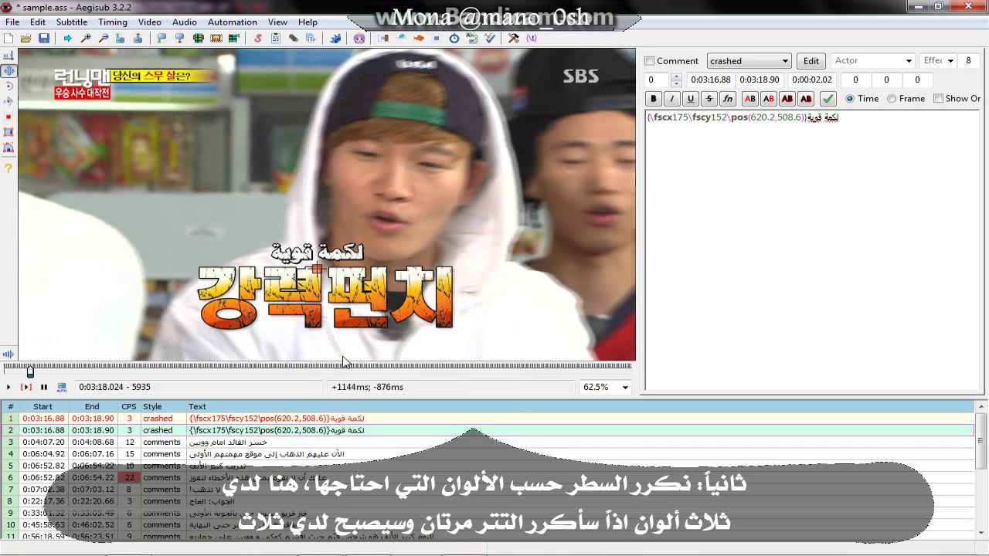
right_click(330, 434)
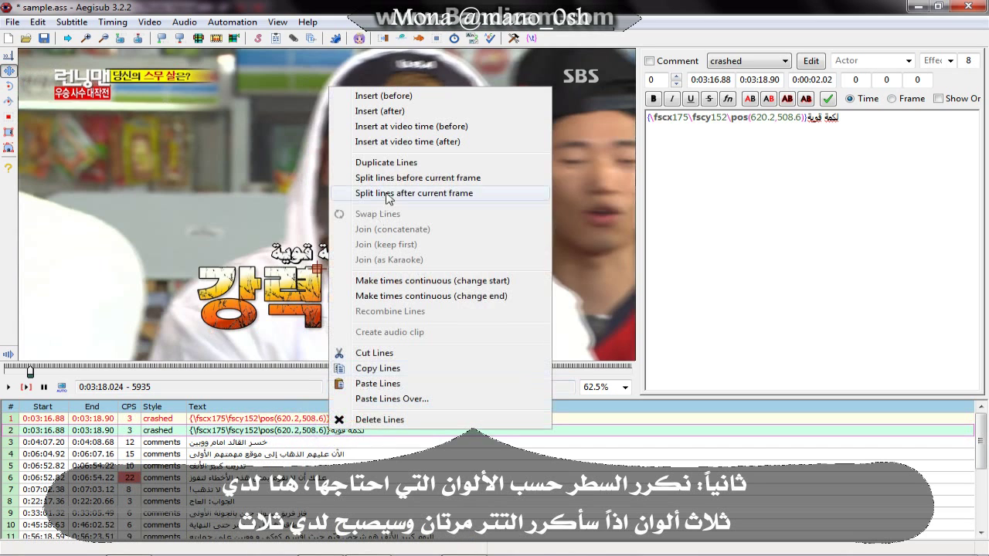
click(393, 162)
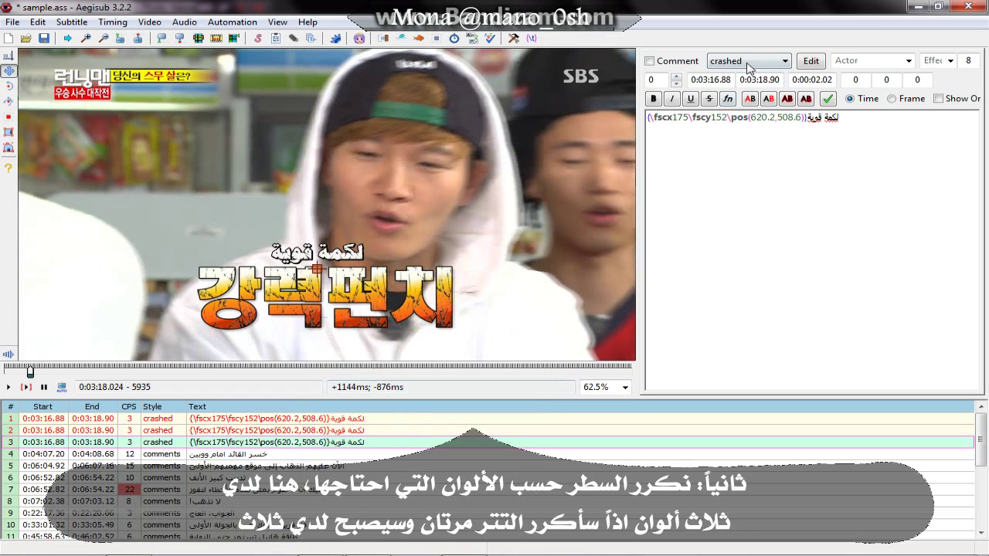
- Set the third line's primary color to the dark orange &H175DFA&, sampled from the Korean caption in the video
click(730, 117)
click(749, 98)
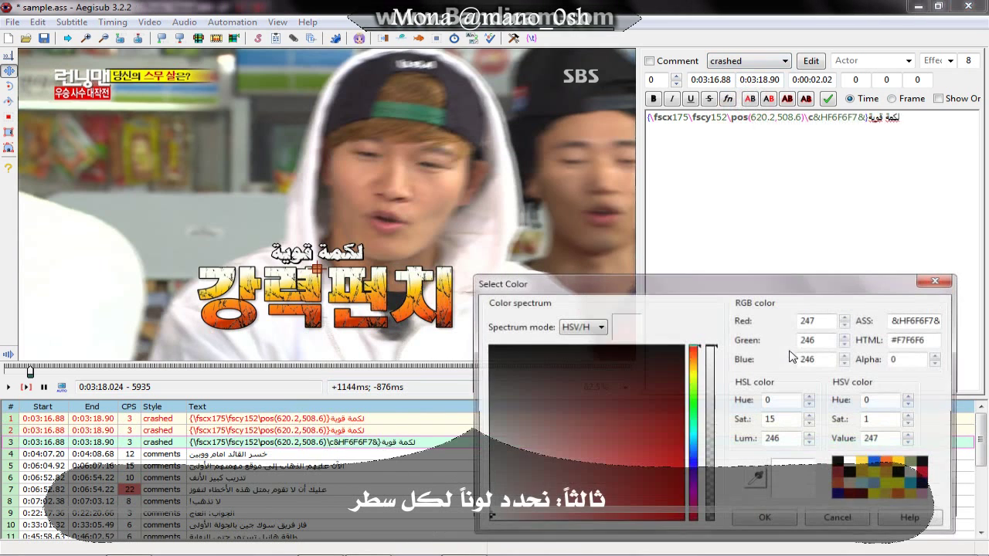
drag(755, 480, 403, 319)
click(765, 519)
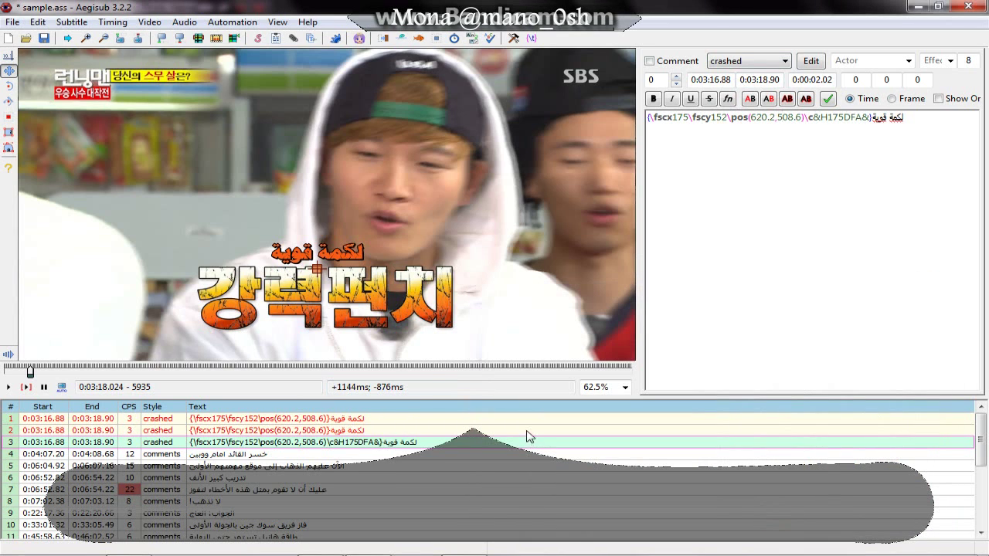
- Set the second line's primary color to the yellow-orange #FCB515, sampled from the Korean caption in the video
click(527, 430)
click(711, 118)
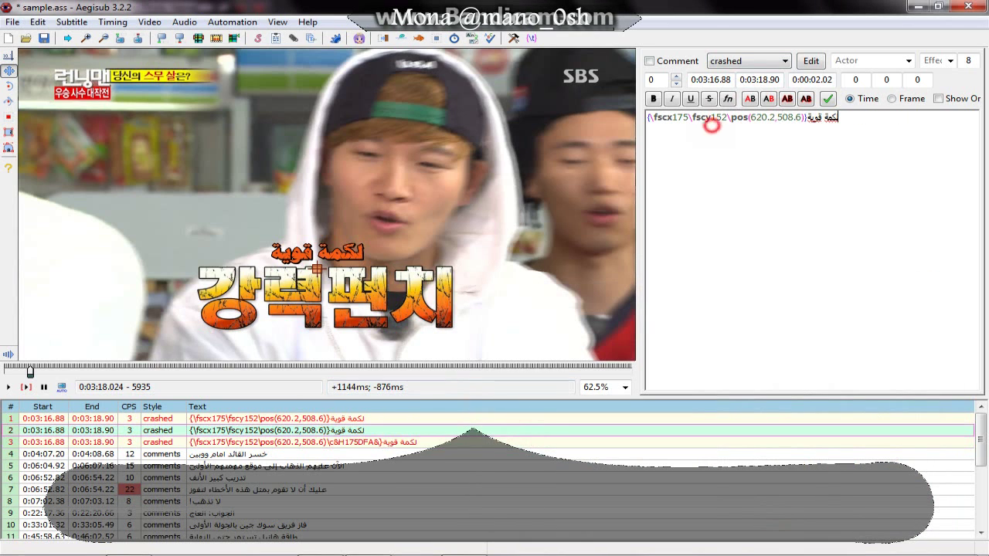
click(749, 99)
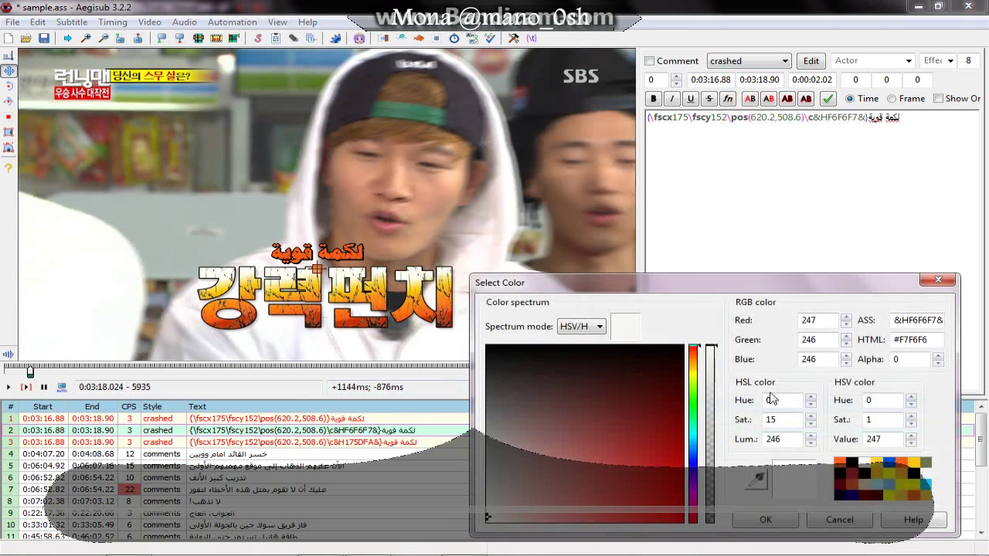
drag(758, 491, 751, 456)
click(792, 479)
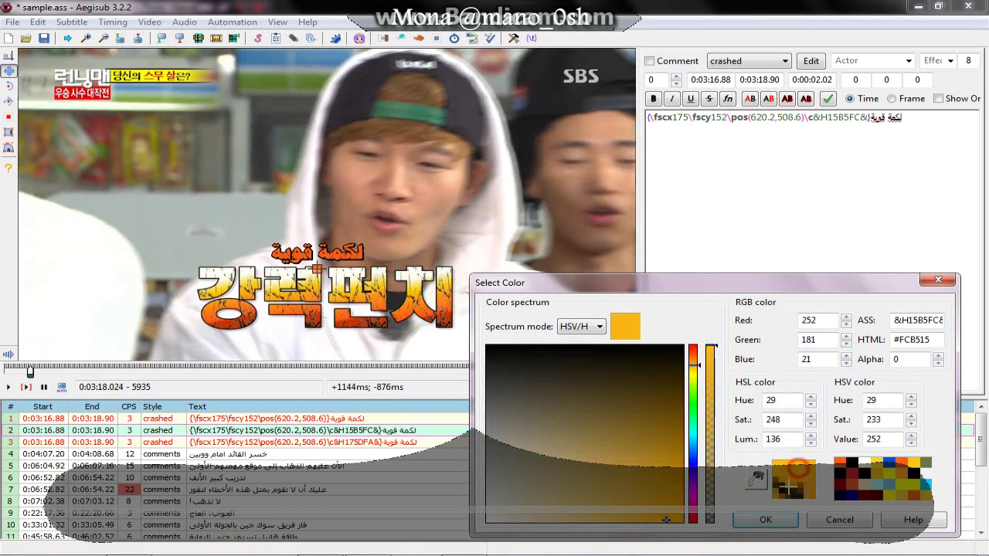
click(765, 519)
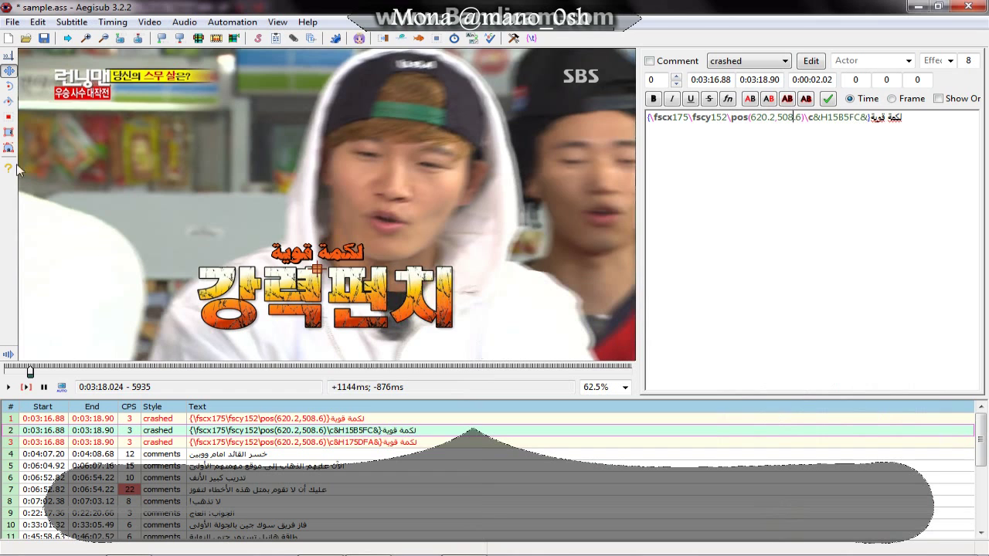
- Clip the second line to the rectangle (502.4,464,772.8,475.2) and the third line to (508.8,475.2,761.6,507.2), then return to the standard video mode
click(7, 135)
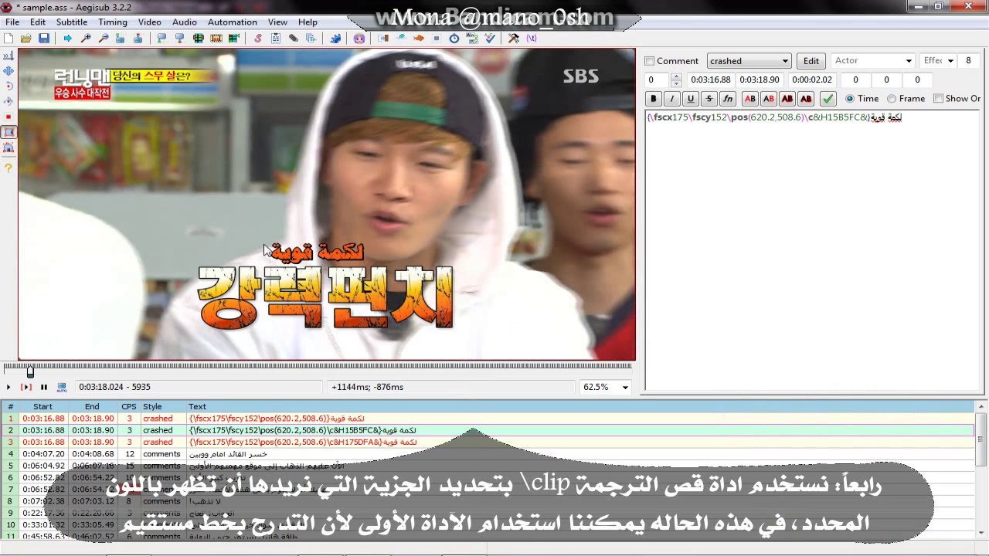
drag(263, 255, 390, 251)
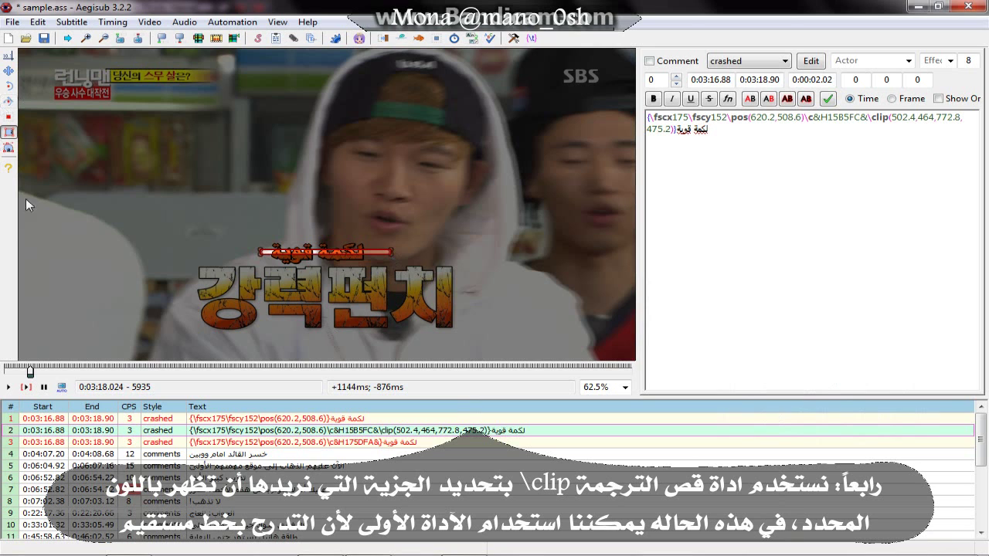
click(202, 444)
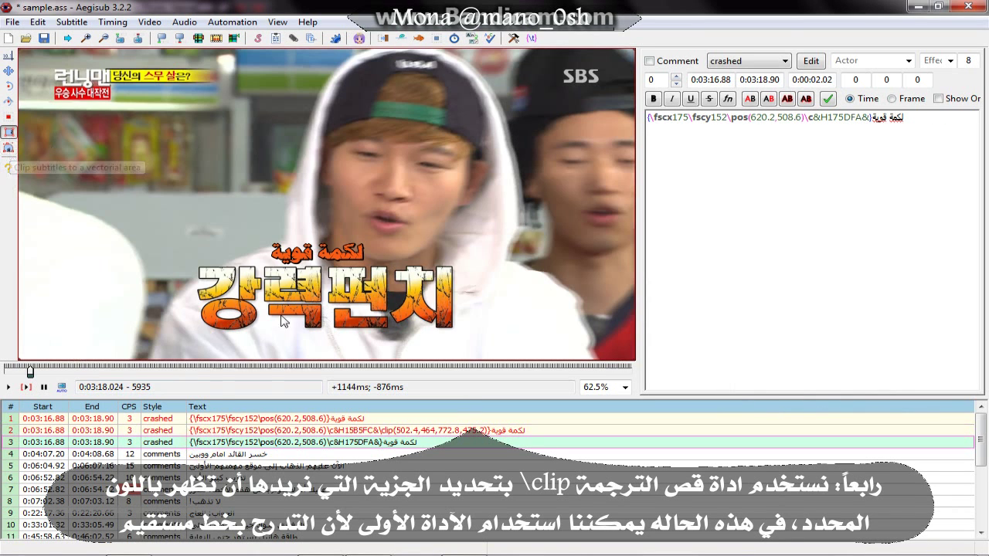
drag(264, 256, 386, 253)
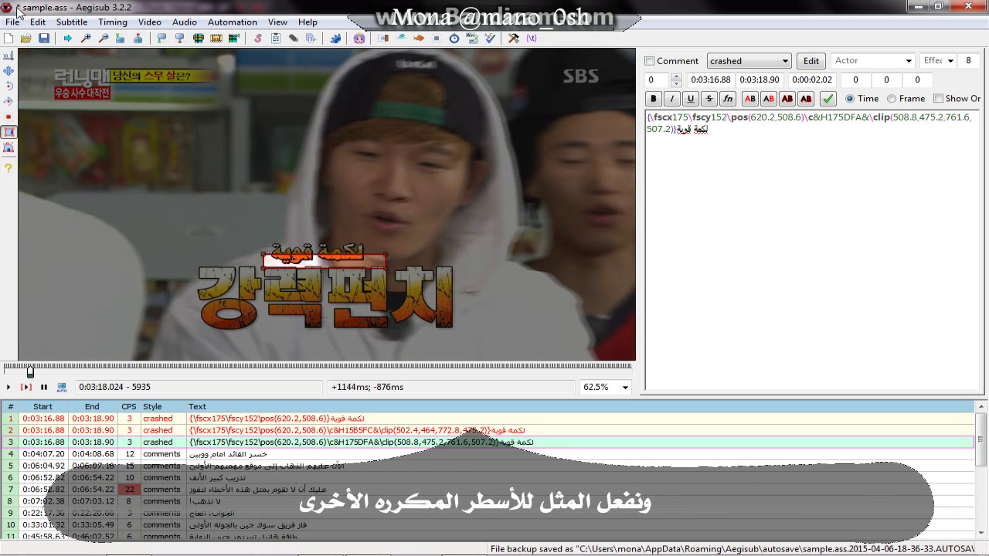
click(8, 56)
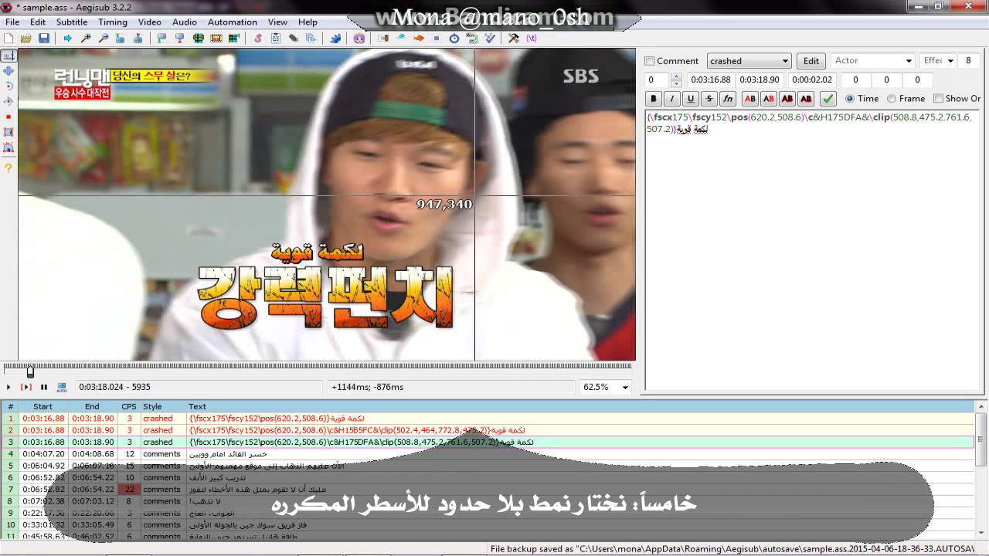
- Assign the No outline style to the third line and override its font with Al-Kharashi 4
click(727, 62)
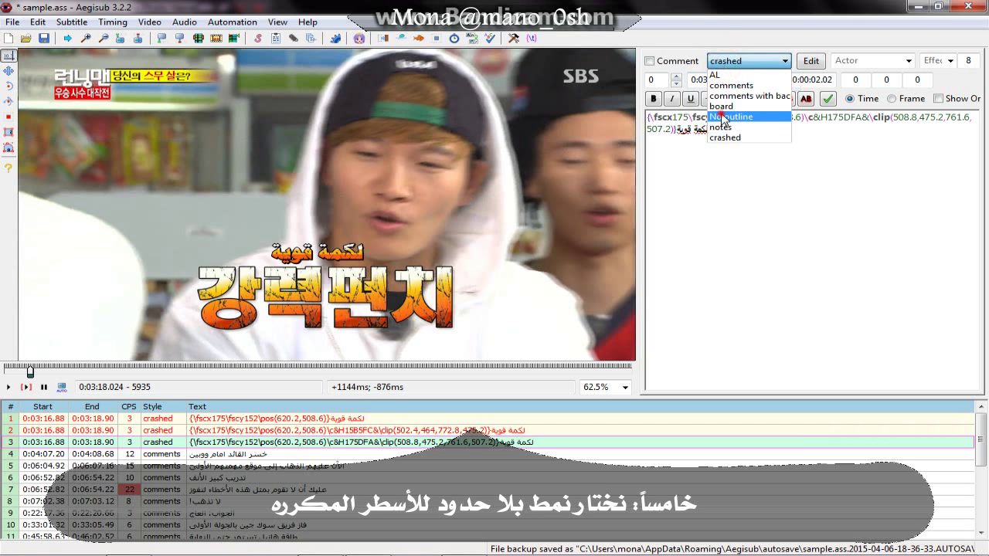
click(725, 117)
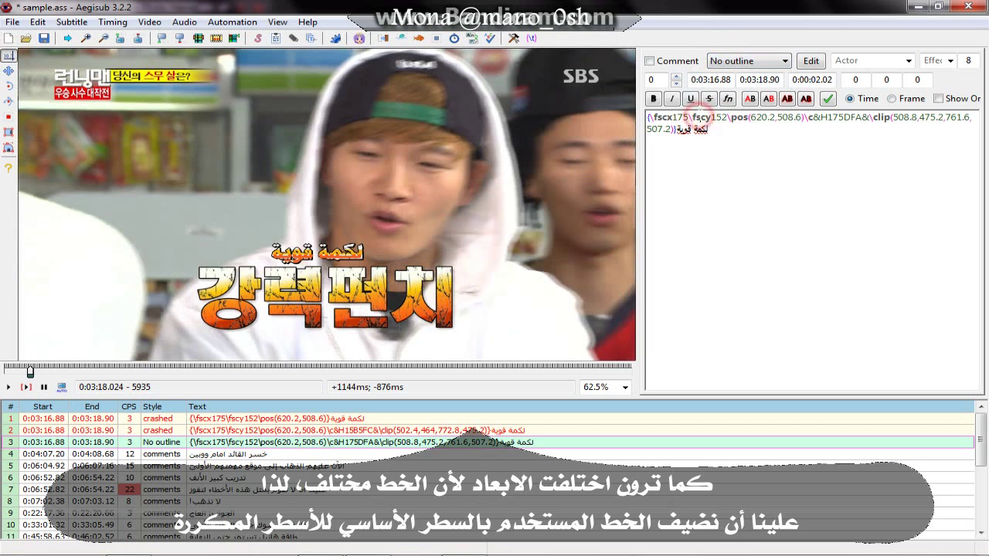
click(727, 99)
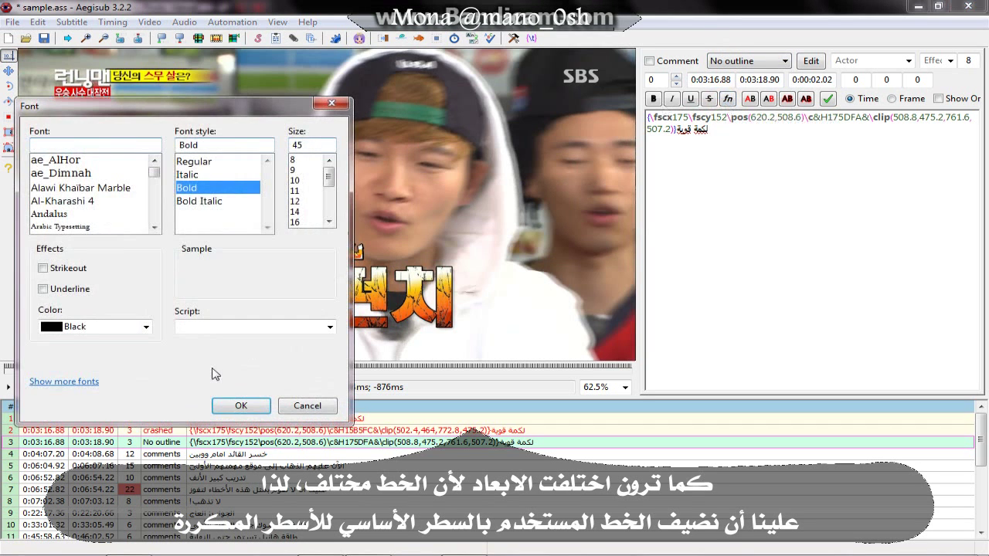
click(69, 201)
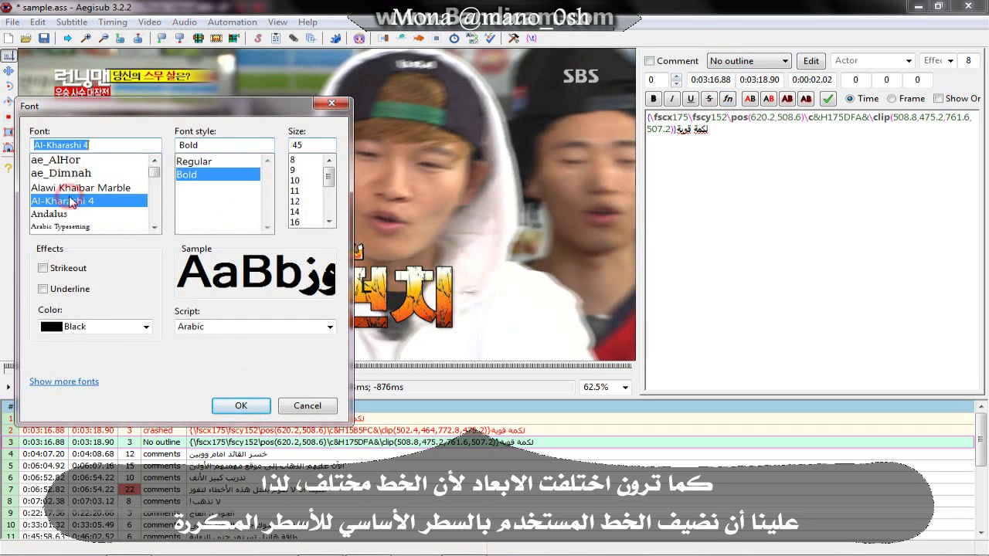
click(249, 405)
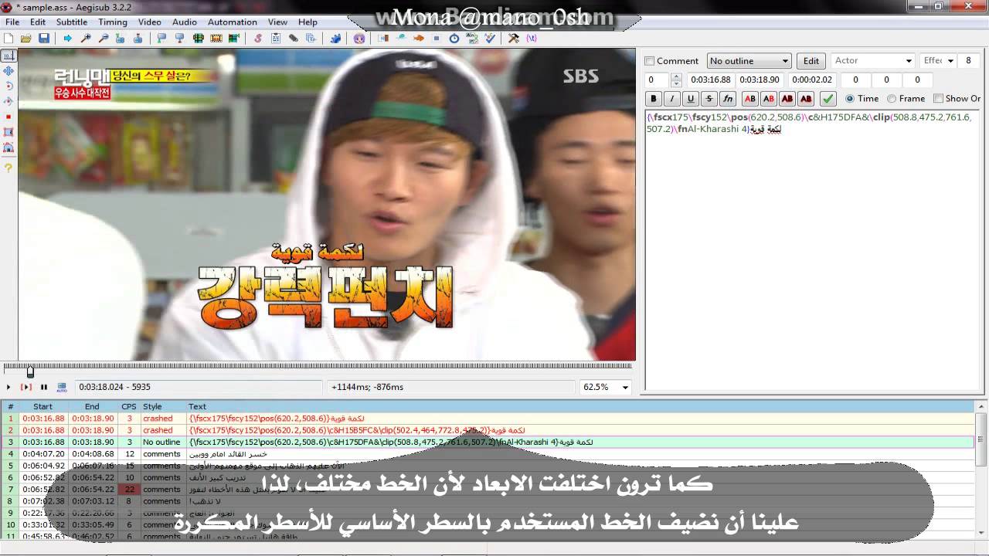
- Assign the No outline style to the second line and copy the third line's Al-Kharashi 4 font tag into its override block
drag(748, 129, 676, 131)
key(ctrl+c)
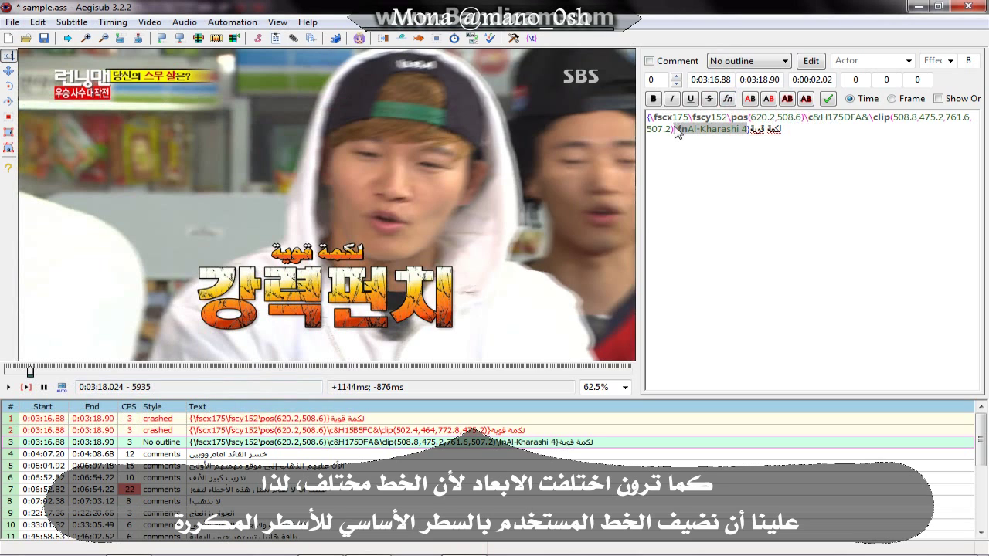
click(532, 431)
click(726, 62)
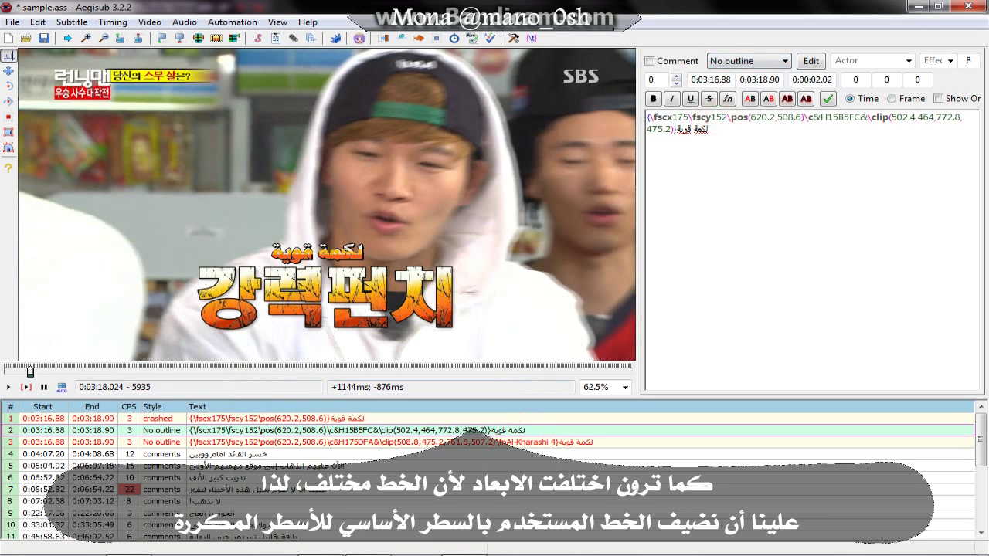
click(672, 129)
key(ctrl+v)
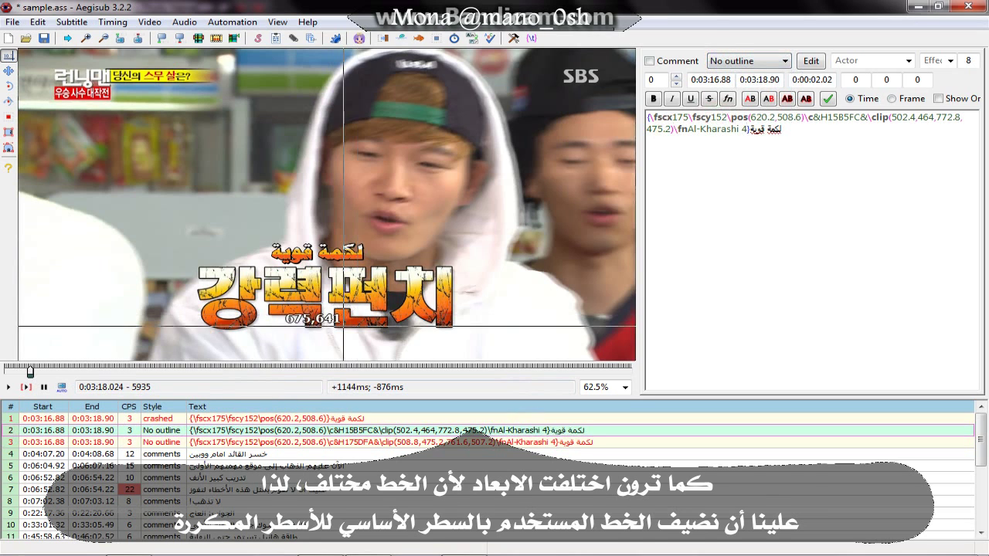
- Show the video at the fourth line and color that line's last word blue, #1151C1, sampled from the blue Korean word
click(182, 456)
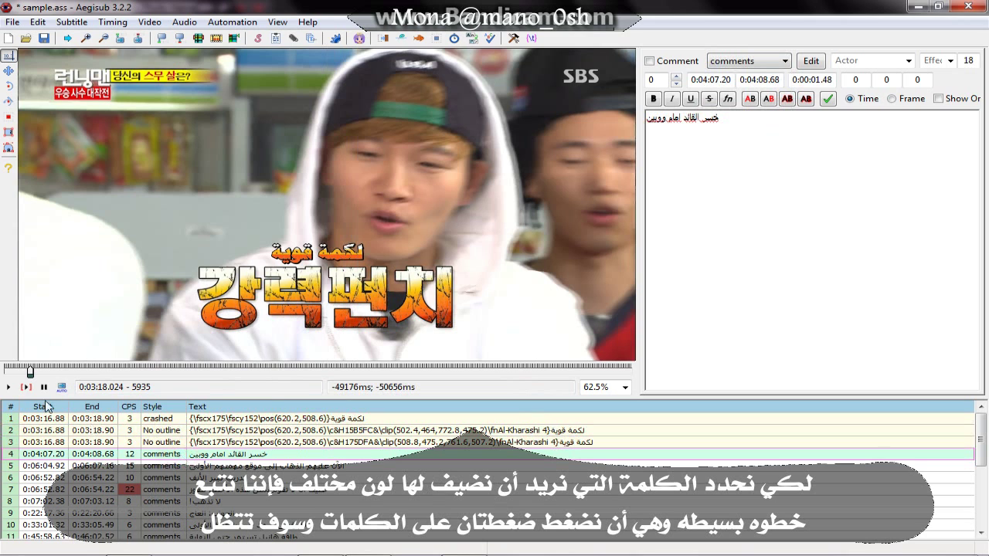
click(25, 387)
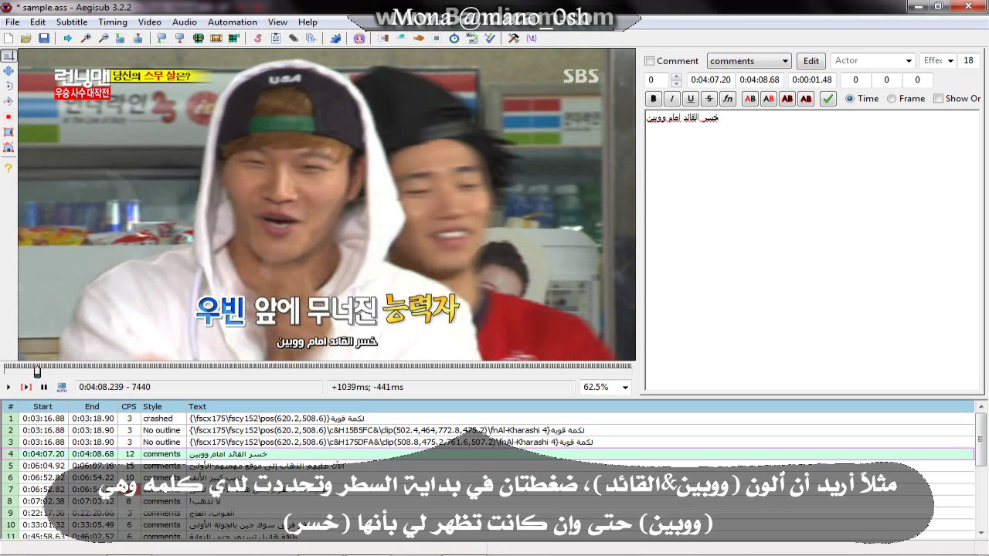
click(718, 117)
double_click(710, 117)
click(749, 99)
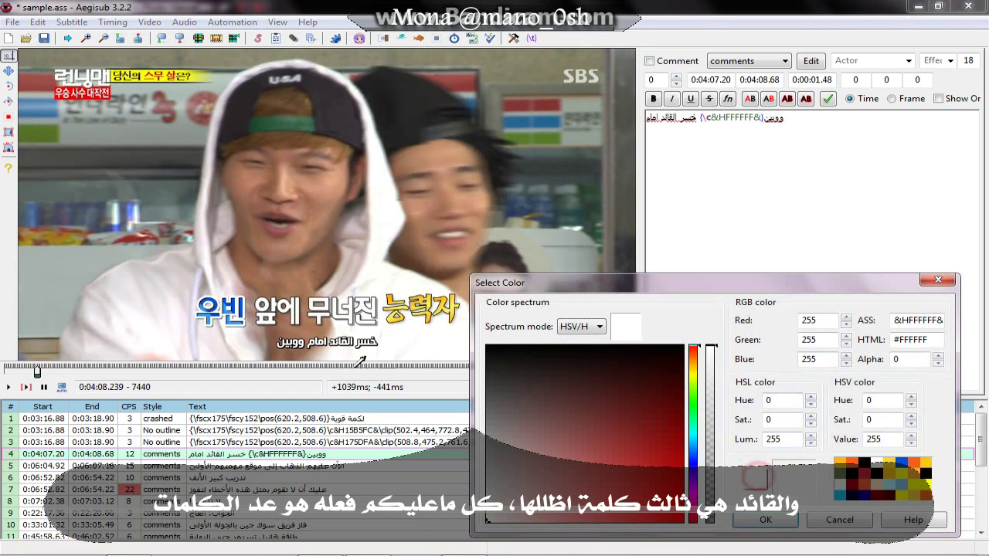
drag(358, 362, 232, 303)
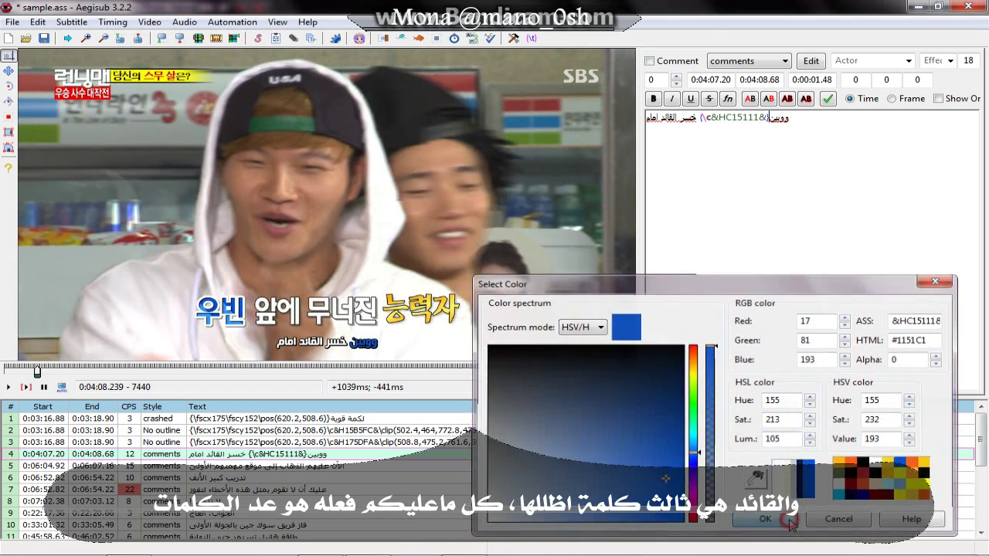
- Give the fourth line's blue word a white outline, #FFFFFF
click(764, 519)
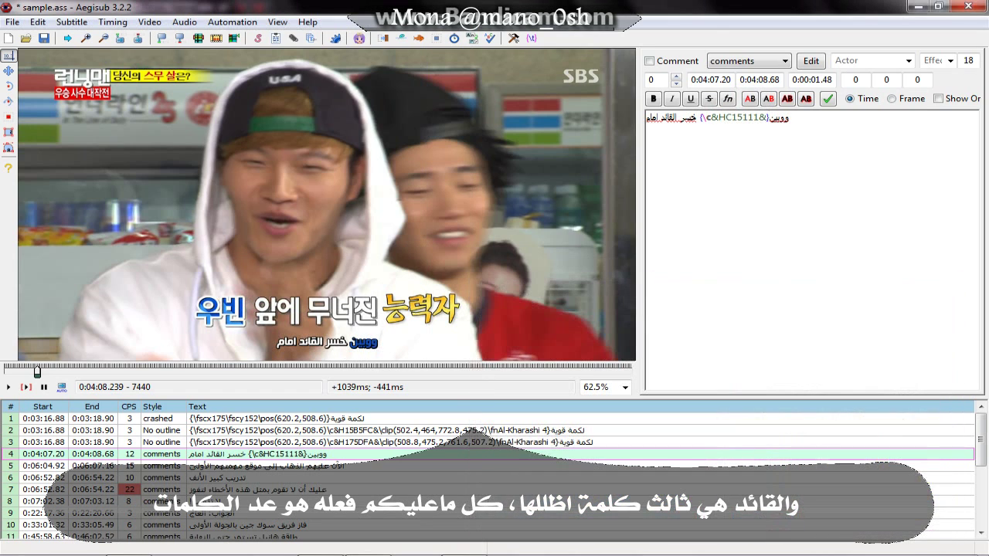
click(786, 98)
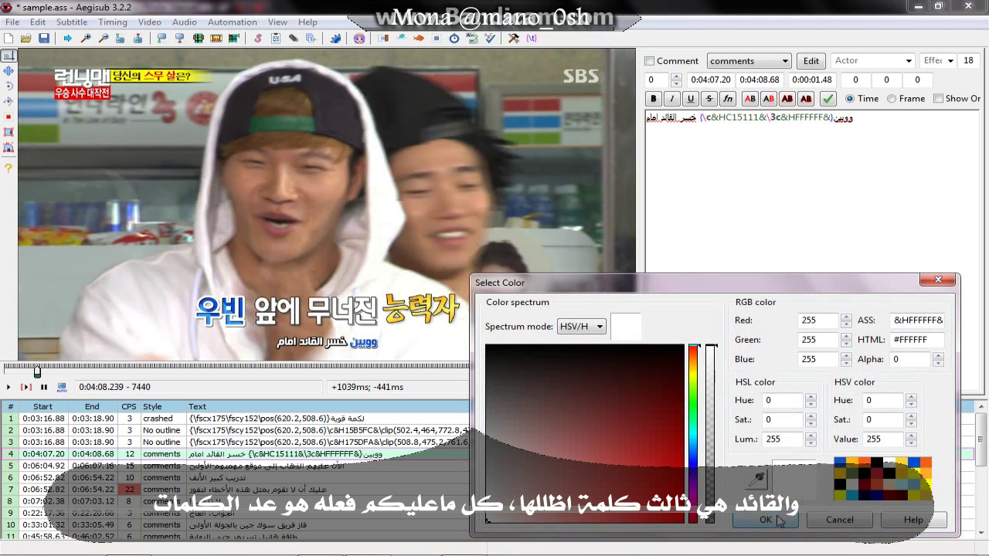
click(764, 519)
- Color the word امام in the fourth line white, #FFFFFF, with a black outline, #000000
double_click(689, 116)
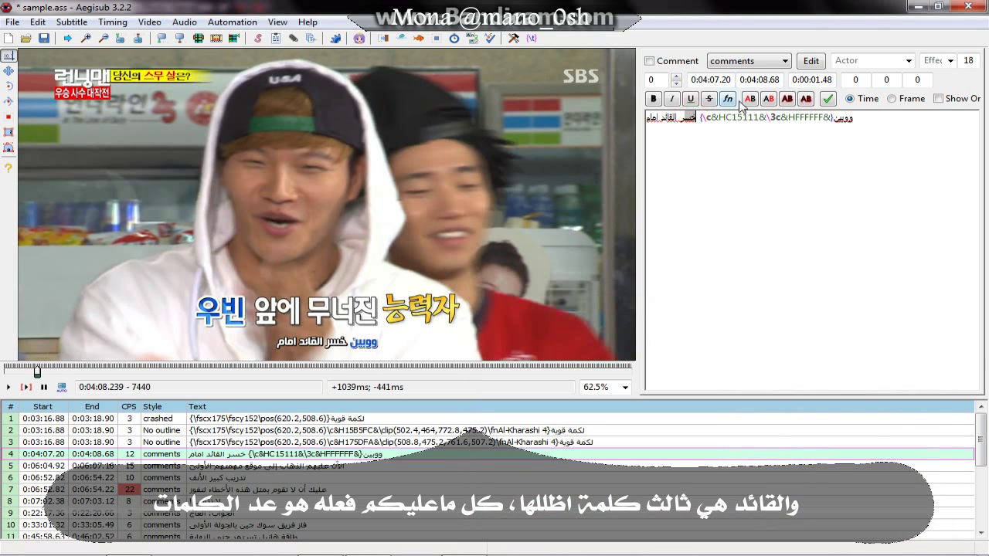
click(754, 99)
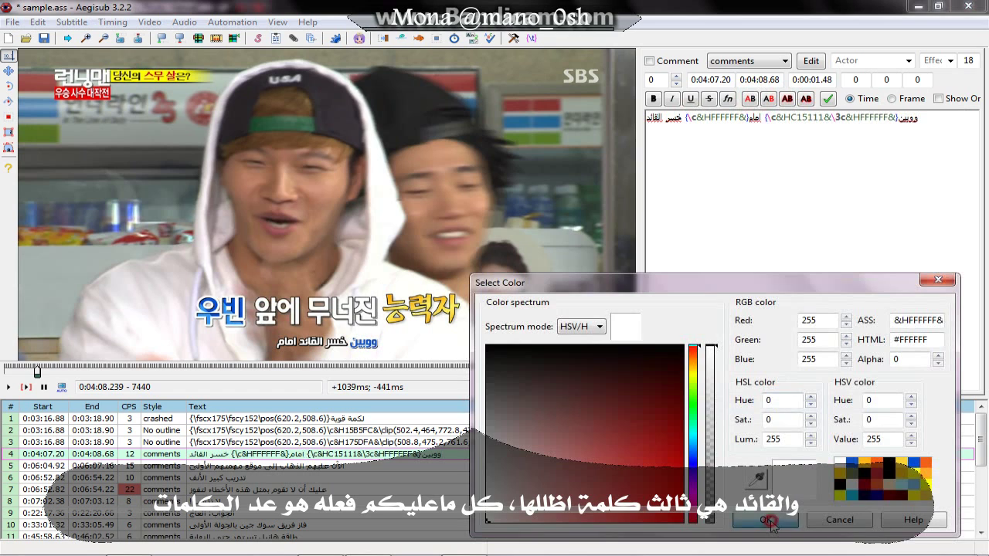
click(765, 520)
click(788, 99)
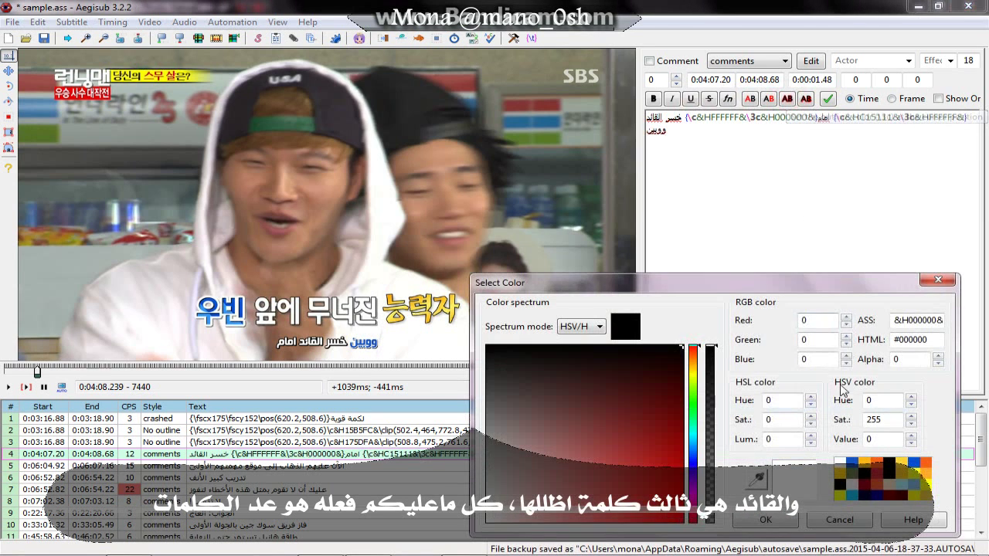
click(792, 523)
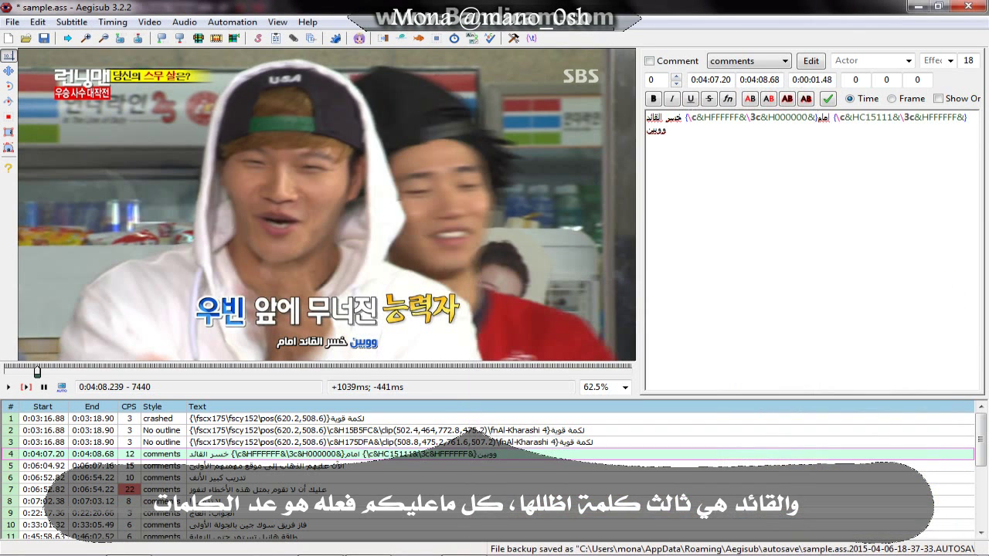
- Color the word القائد yellow, #FFD53B, sampled from the yellow Korean word in the video
double_click(673, 117)
click(750, 99)
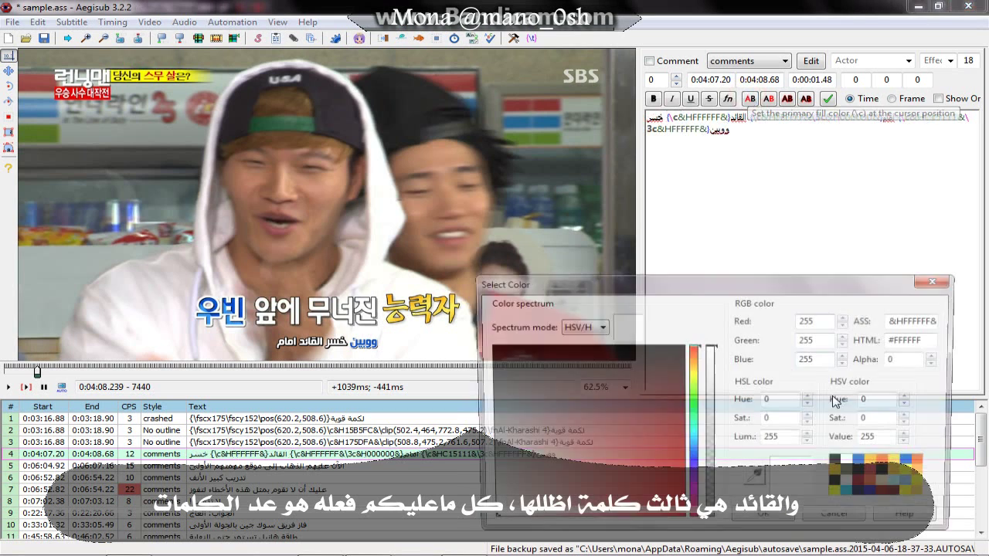
drag(415, 318, 438, 306)
click(765, 519)
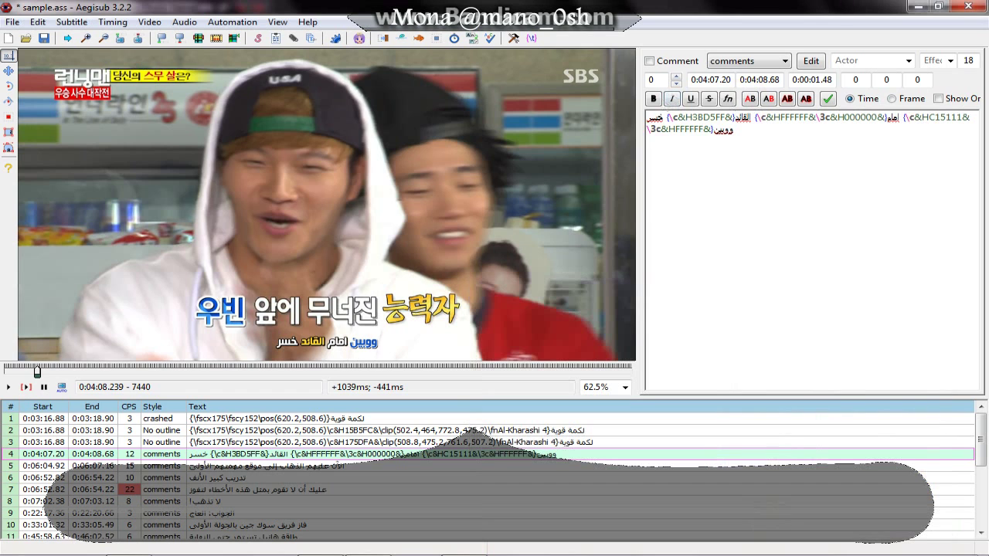
- Color the word خسر at the start of the fourth line white, #FFFFFF
click(647, 117)
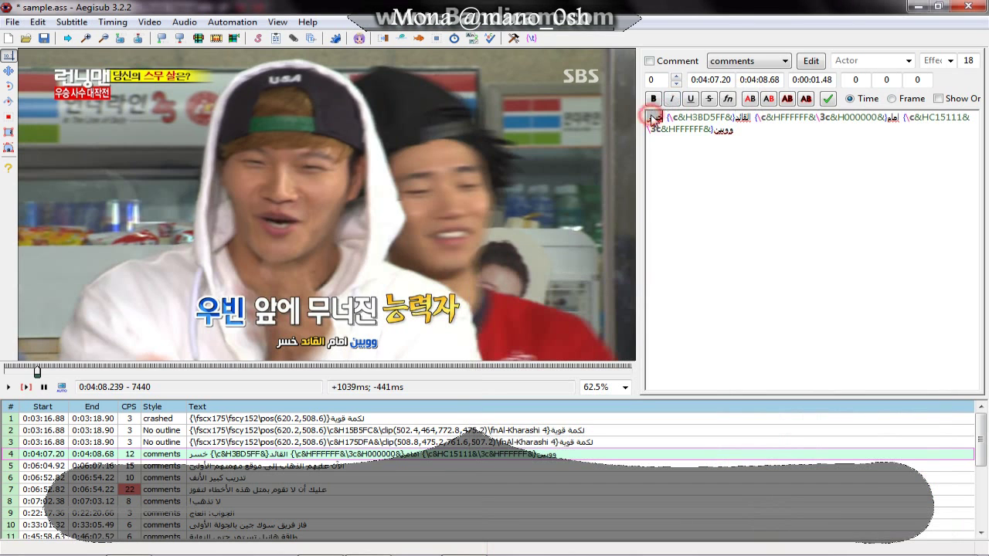
click(749, 99)
key(Return)
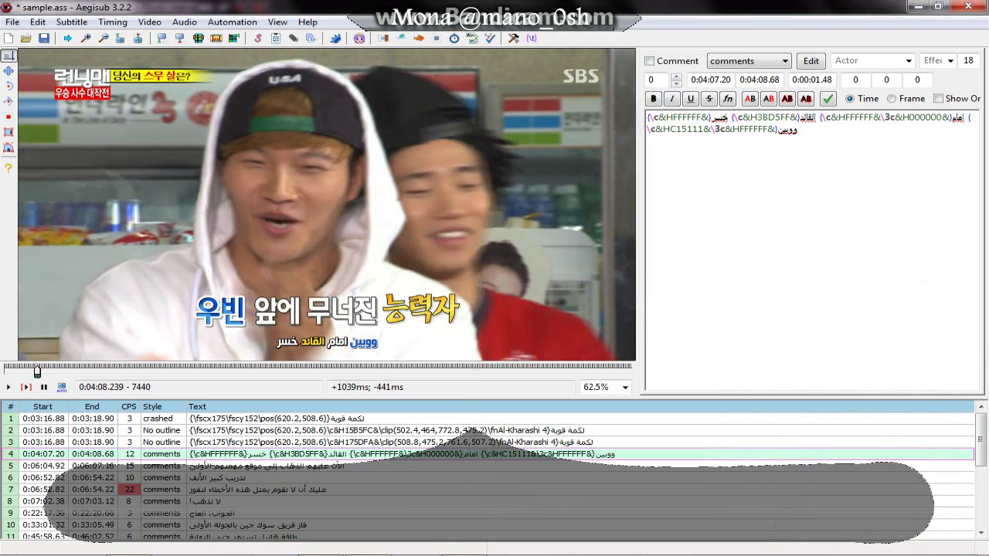
- Reorder the fourth line's words together with their color tags: the blue word first, followed by امام, القائد and خسر
drag(729, 117, 649, 118)
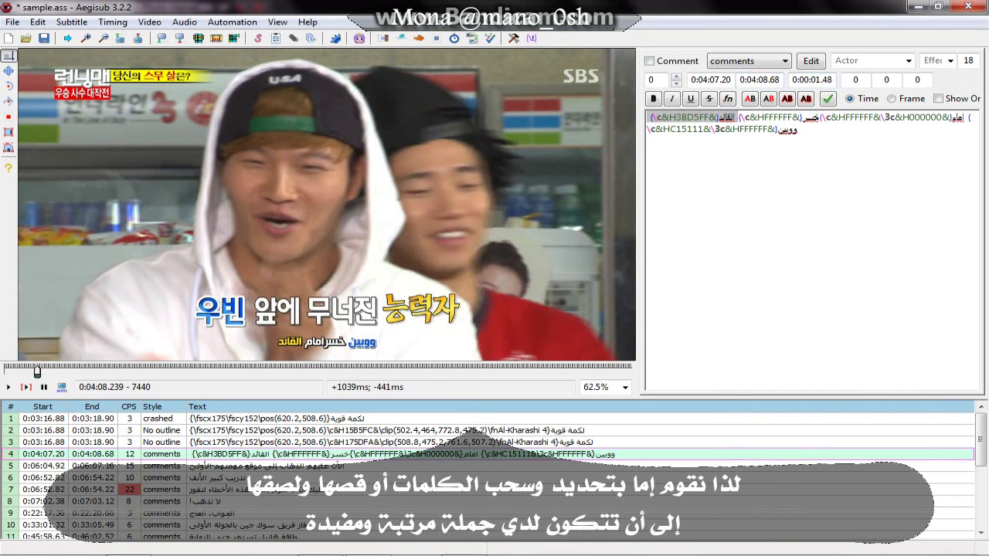
drag(819, 117, 964, 117)
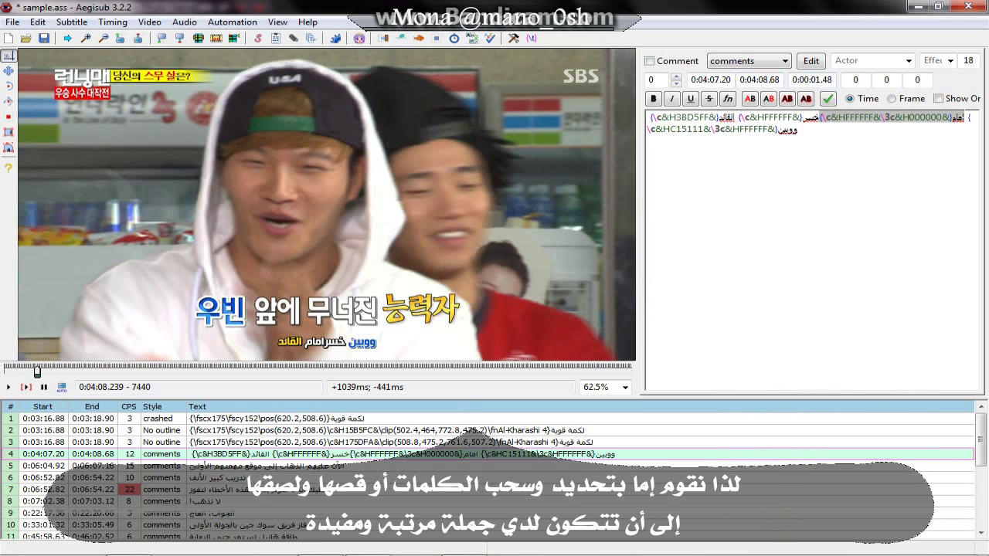
key(ctrl+x)
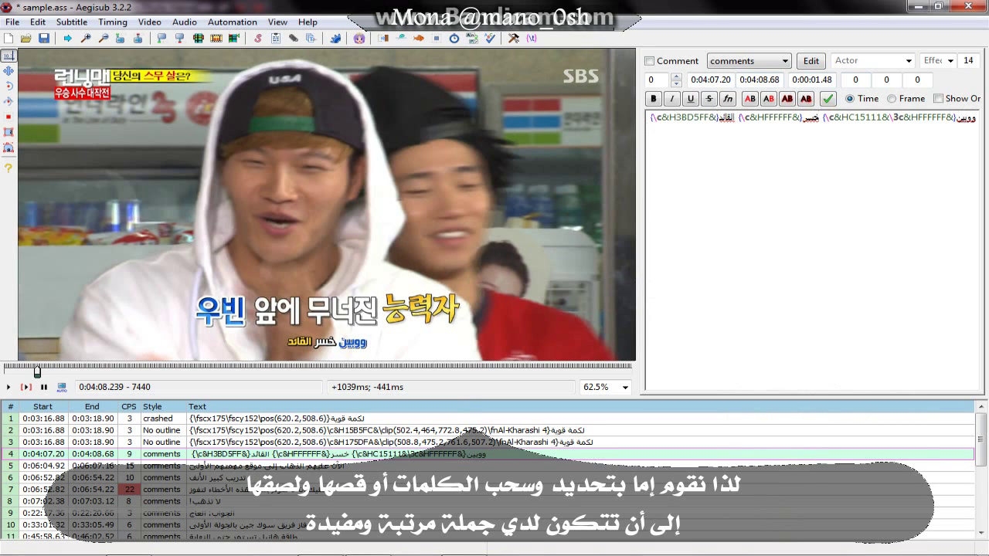
click(649, 118)
key(ctrl+v)
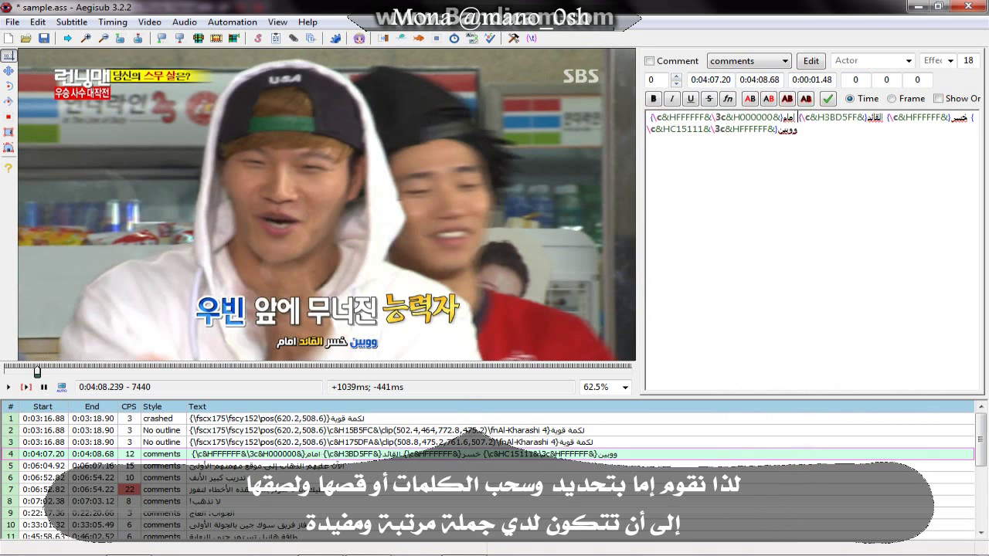
drag(968, 117, 987, 168)
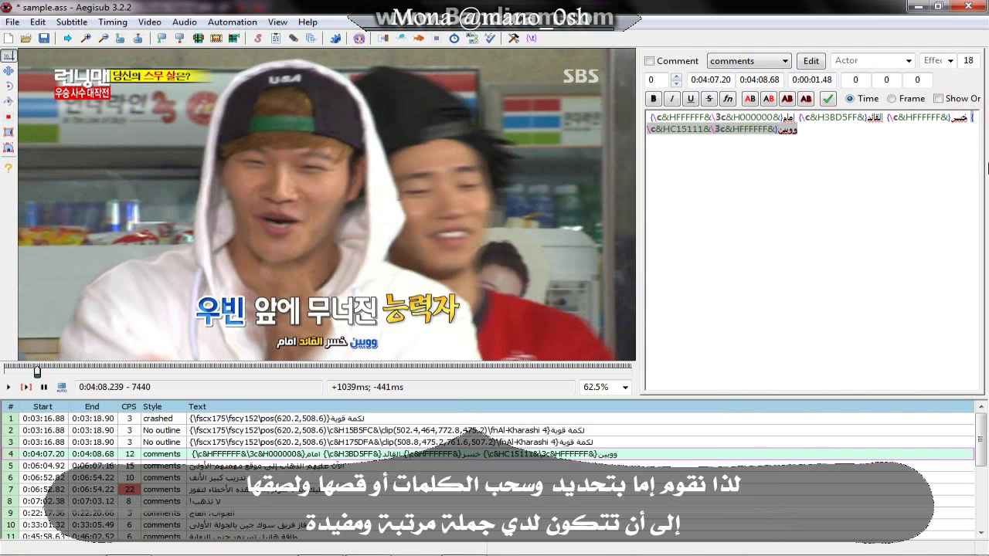
key(ctrl+x)
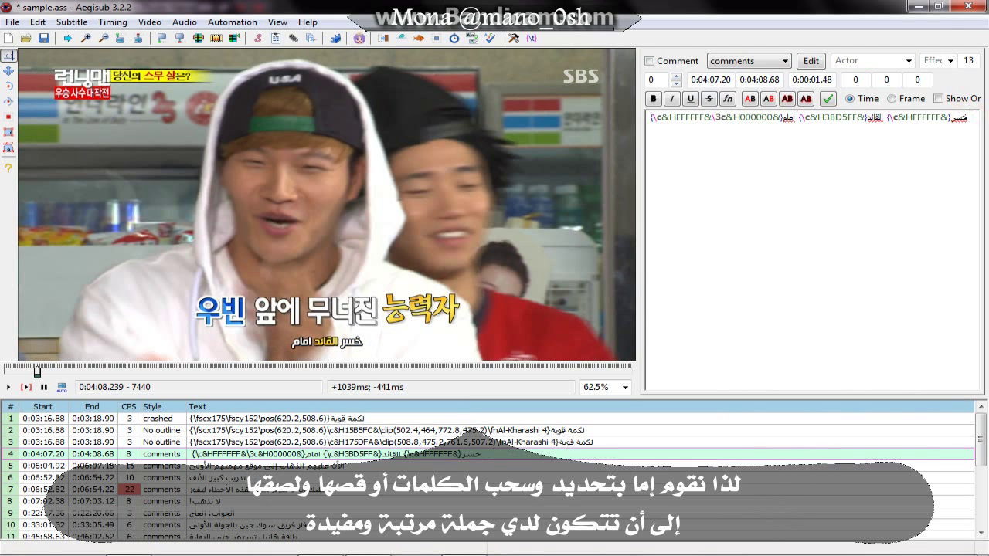
click(649, 117)
key(ctrl+v)
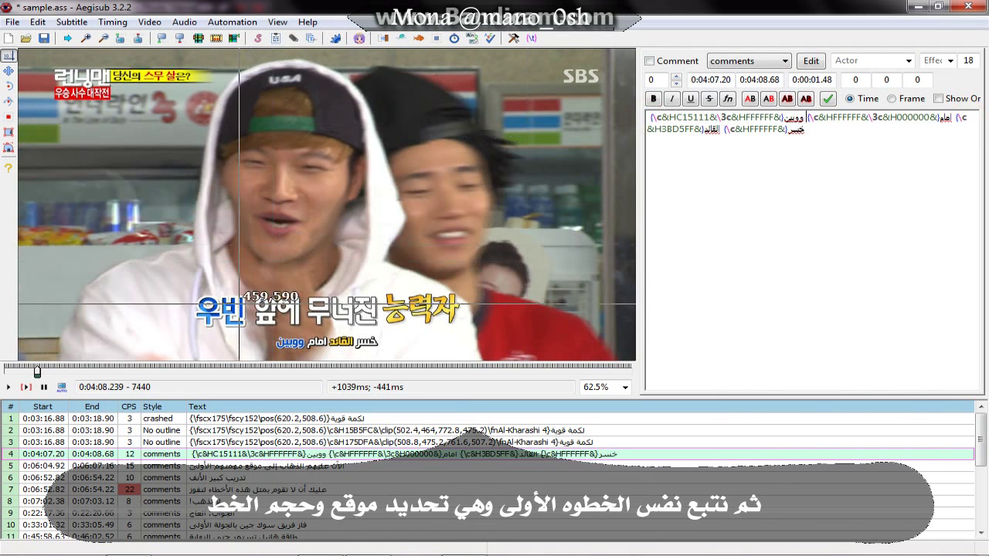
- Position the fourth line just above the Korean caption at (612,578.4) and scale it to 132 horizontally and 128 vertically
click(313, 296)
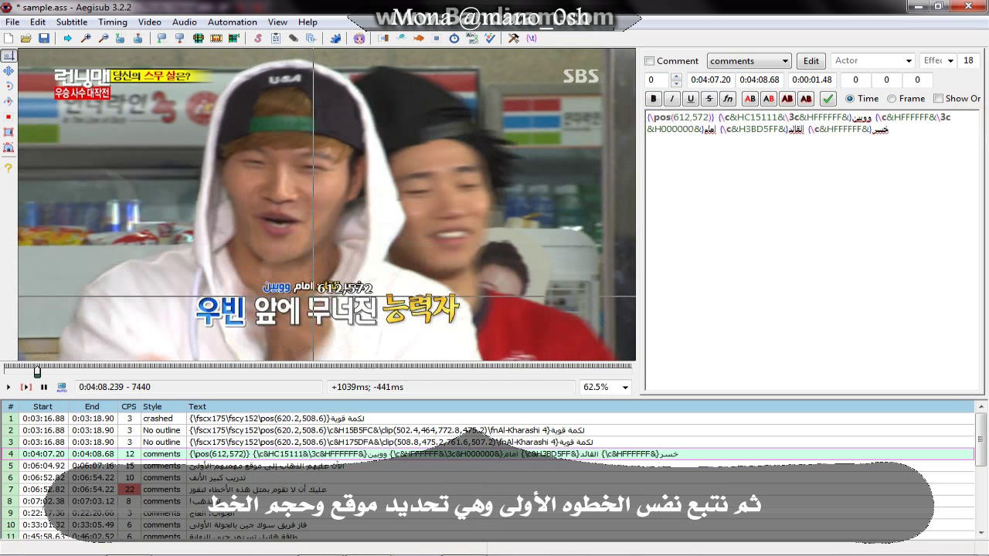
click(8, 117)
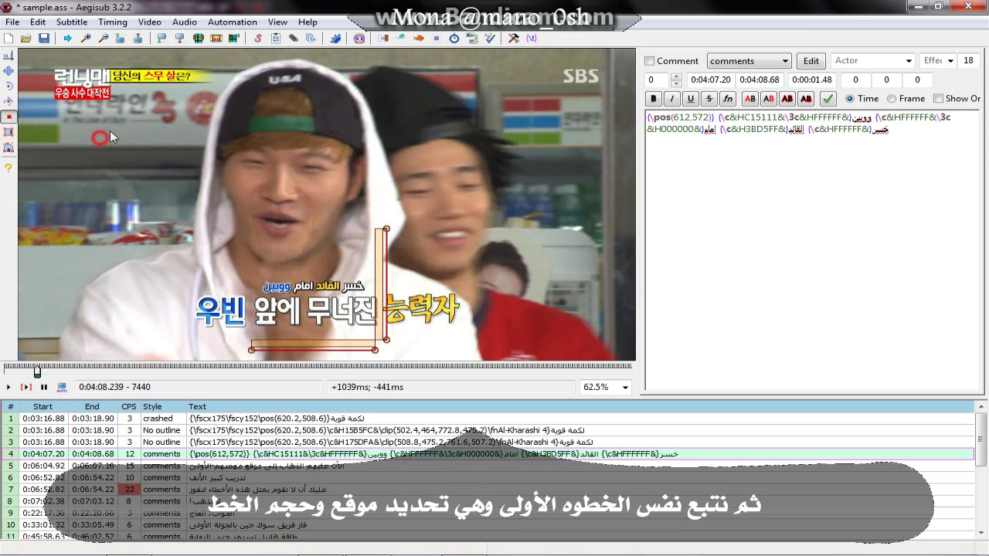
drag(100, 137, 120, 121)
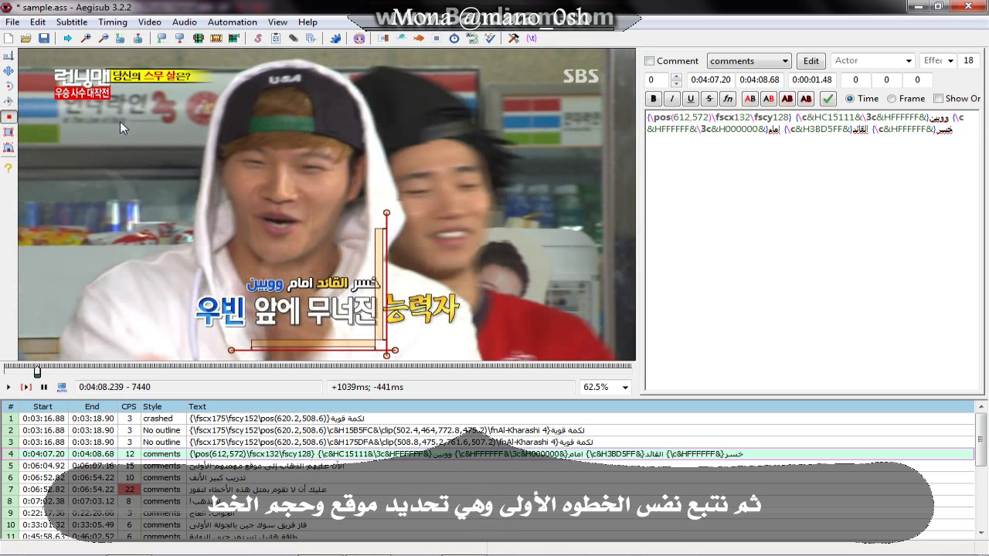
click(9, 72)
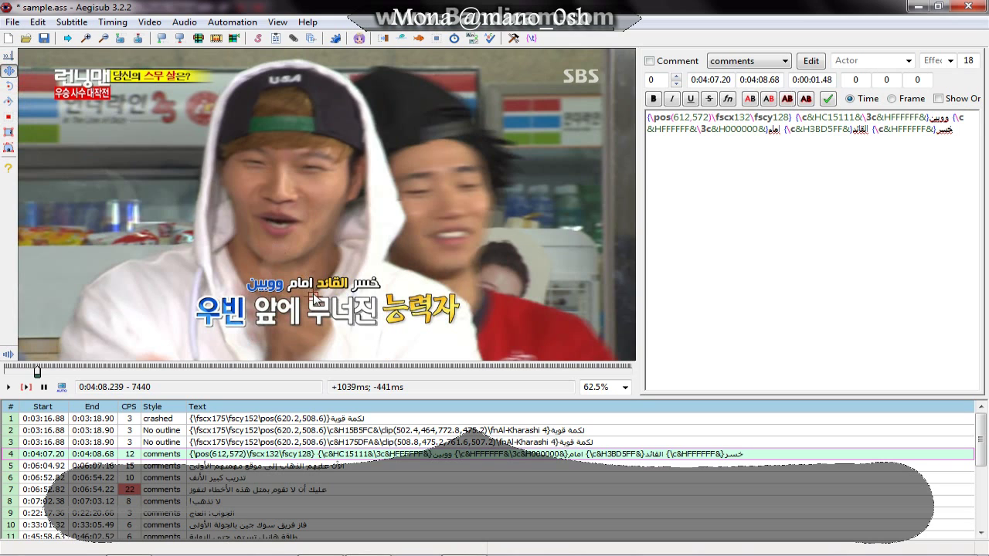
drag(314, 295, 316, 301)
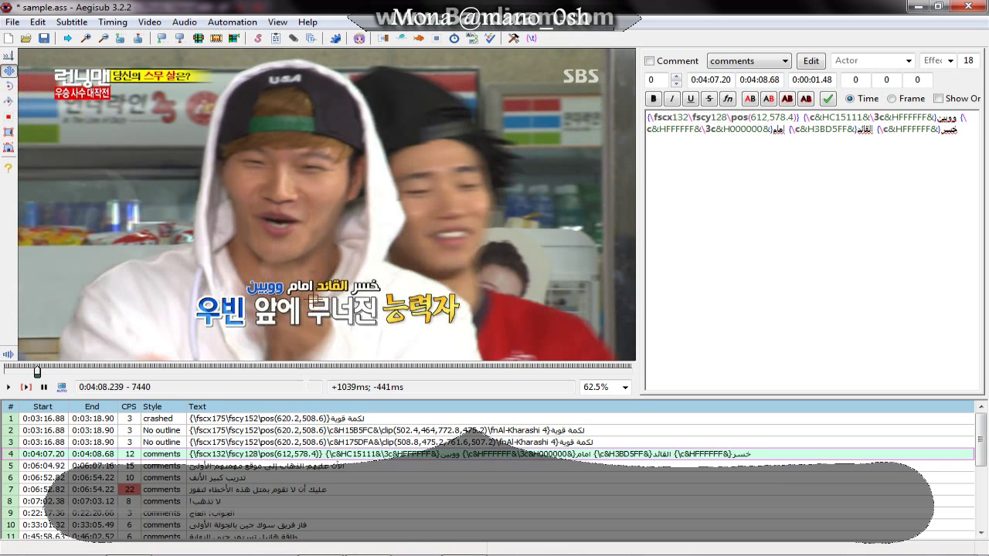
- Duplicate the fourth line and recolor the copy's blue word to a lighter blue, #2A95FE, sampled from the blue Korean word
right_click(312, 457)
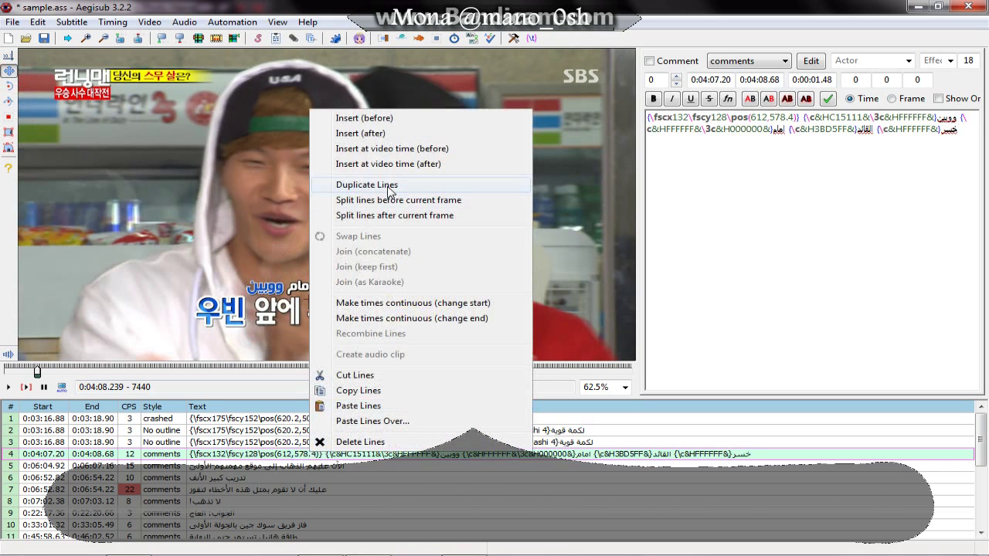
click(363, 190)
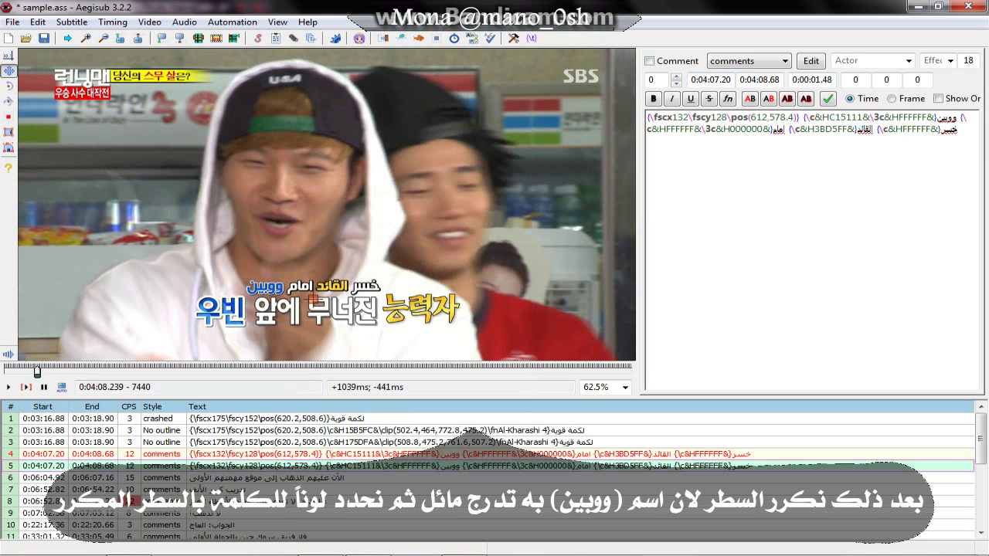
click(750, 100)
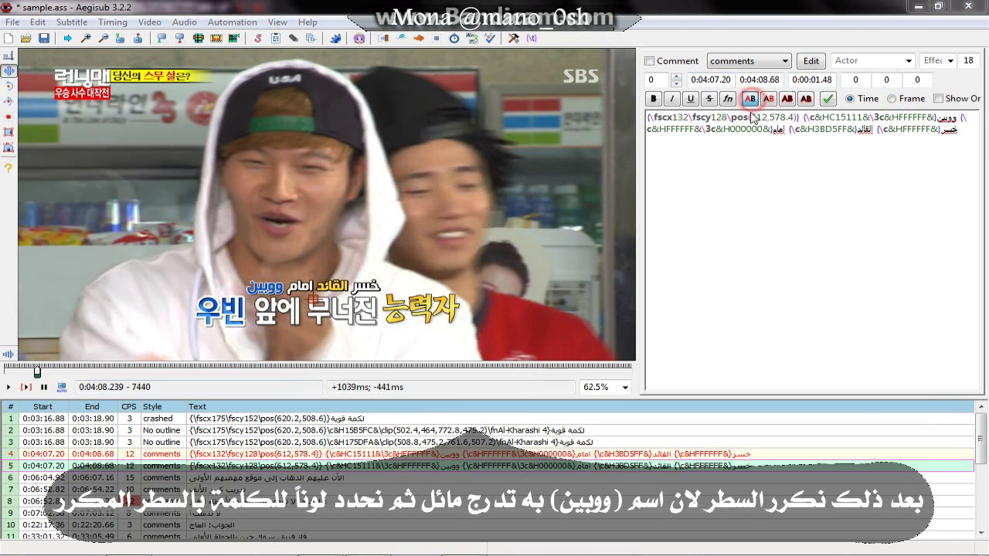
drag(755, 479, 231, 324)
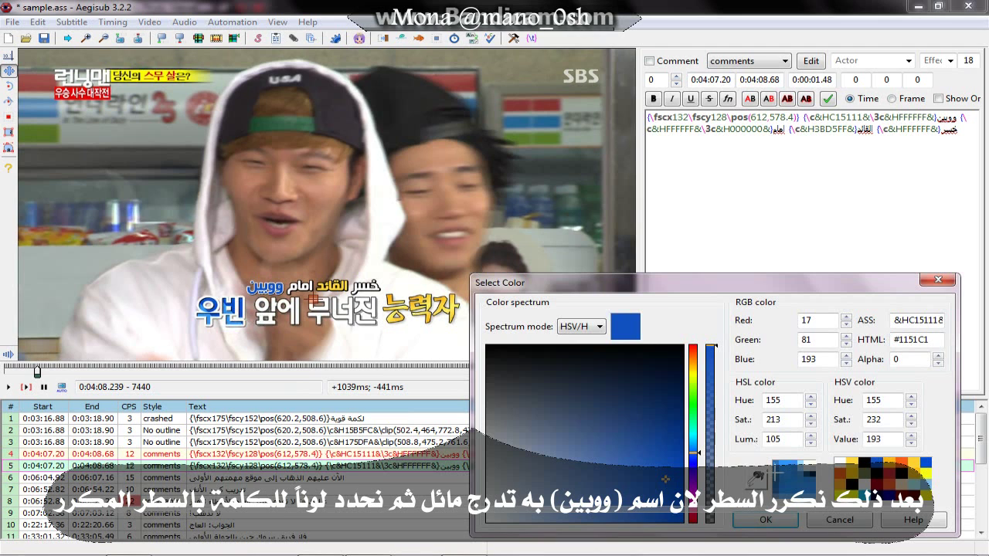
click(790, 485)
click(765, 519)
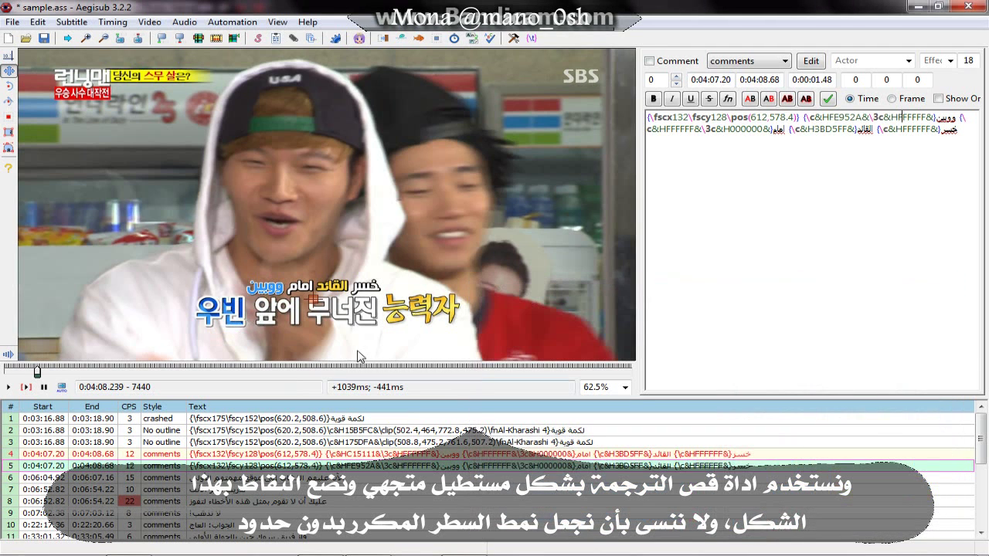
- Clip the duplicated line with a vector triangle through (467,532), (456,569) and (574,576), and assign it the No outline style
click(7, 146)
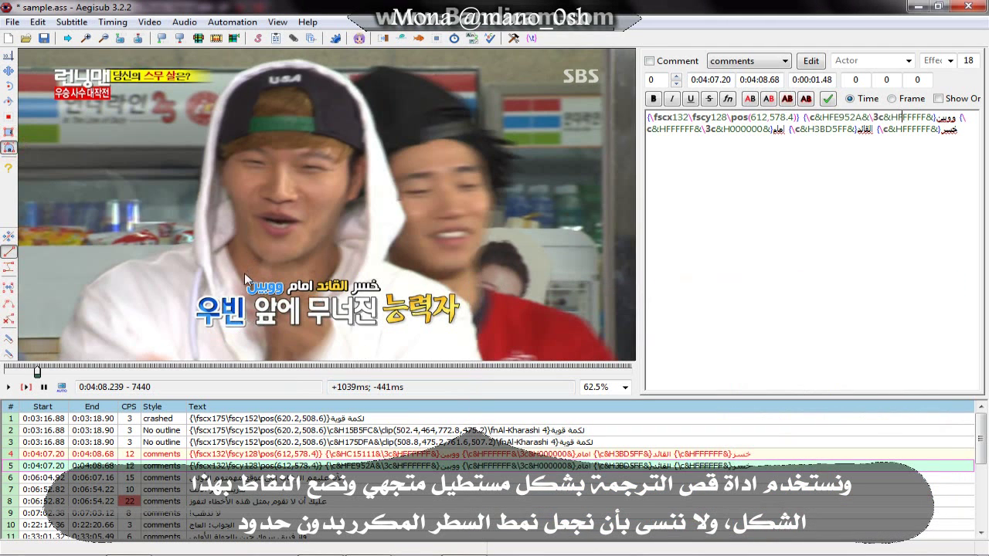
click(243, 277)
click(238, 295)
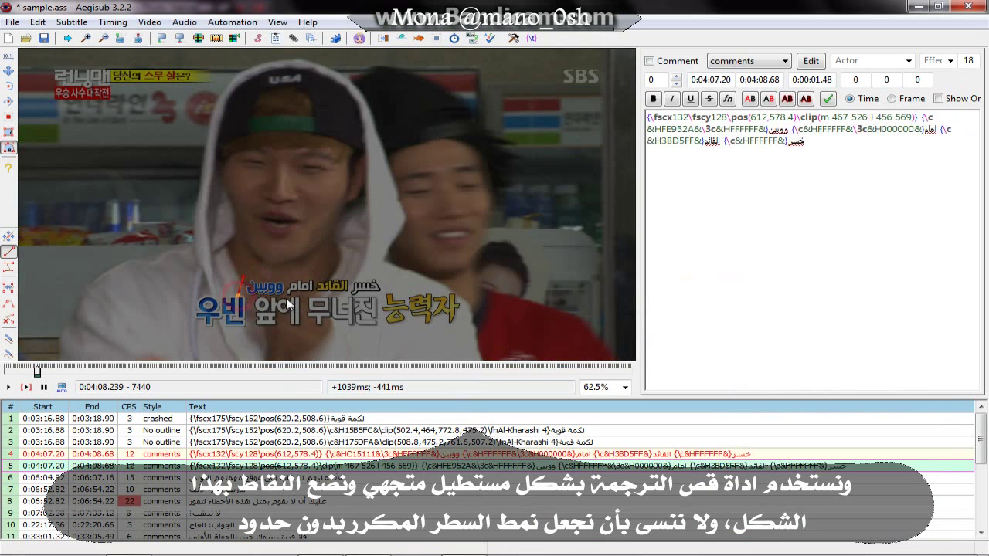
click(296, 298)
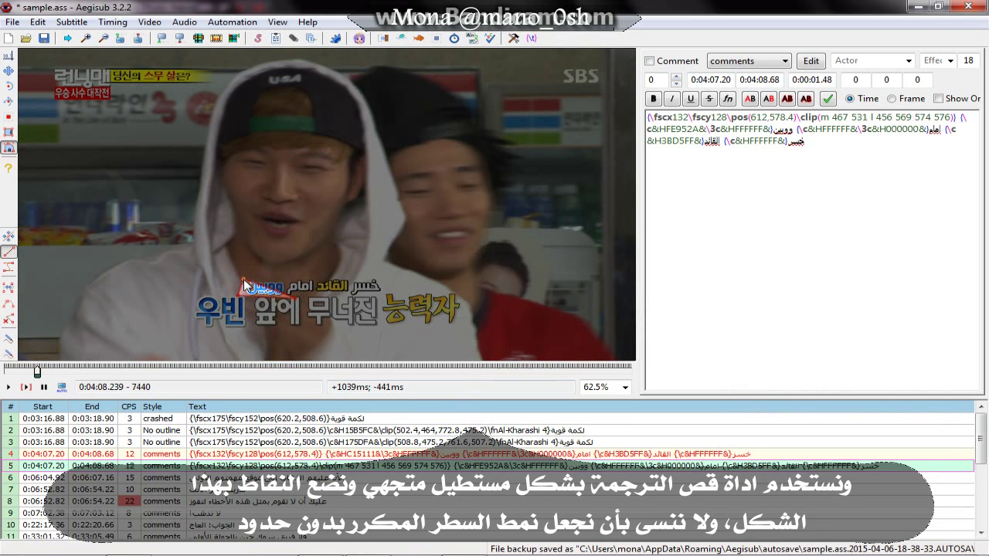
click(7, 55)
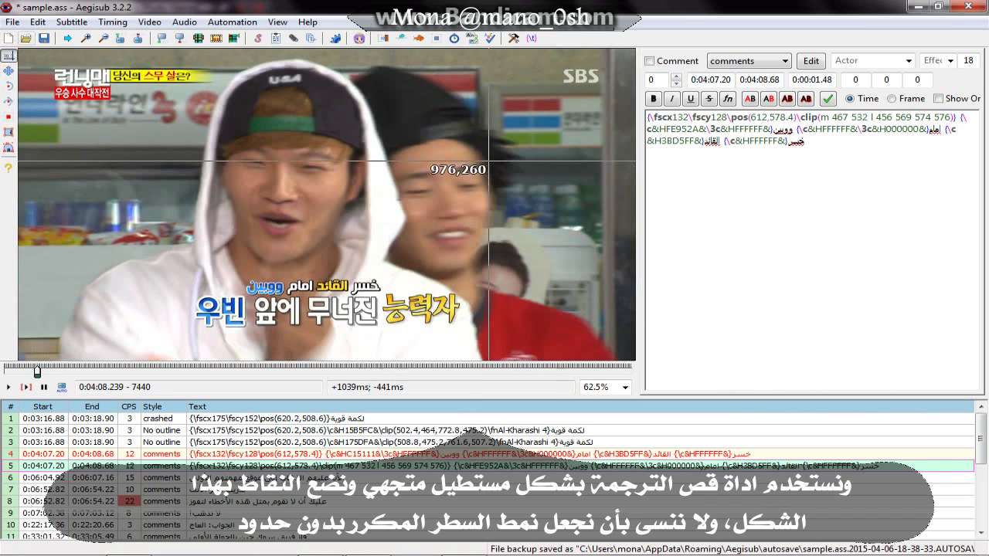
click(735, 62)
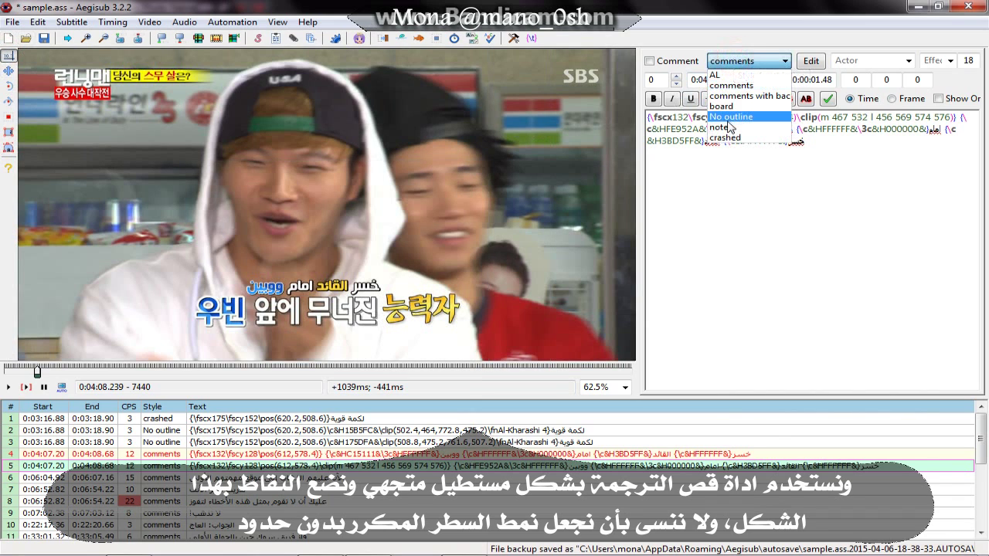
click(730, 124)
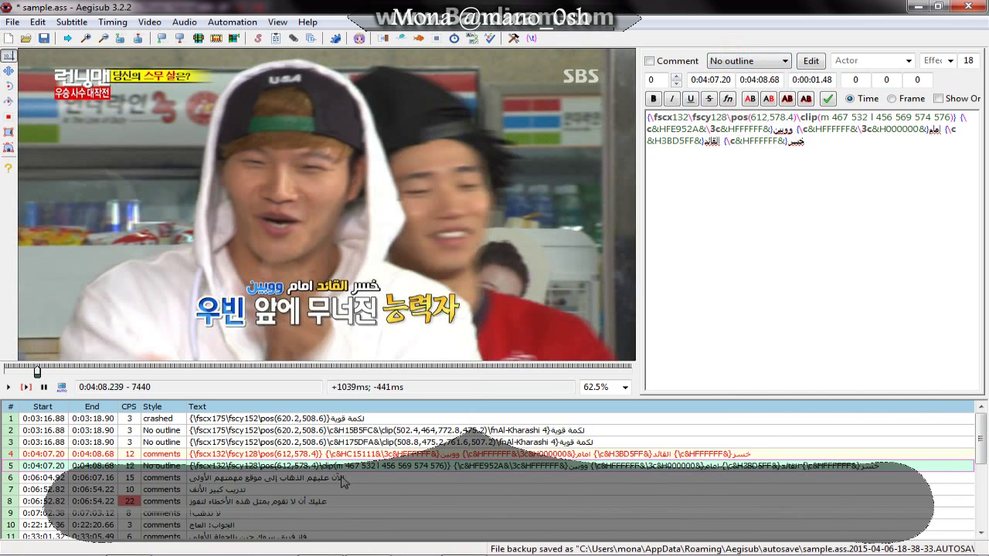
- Bring the video to the seventh line, تدريب كبير الأنف, and duplicate that line
click(323, 492)
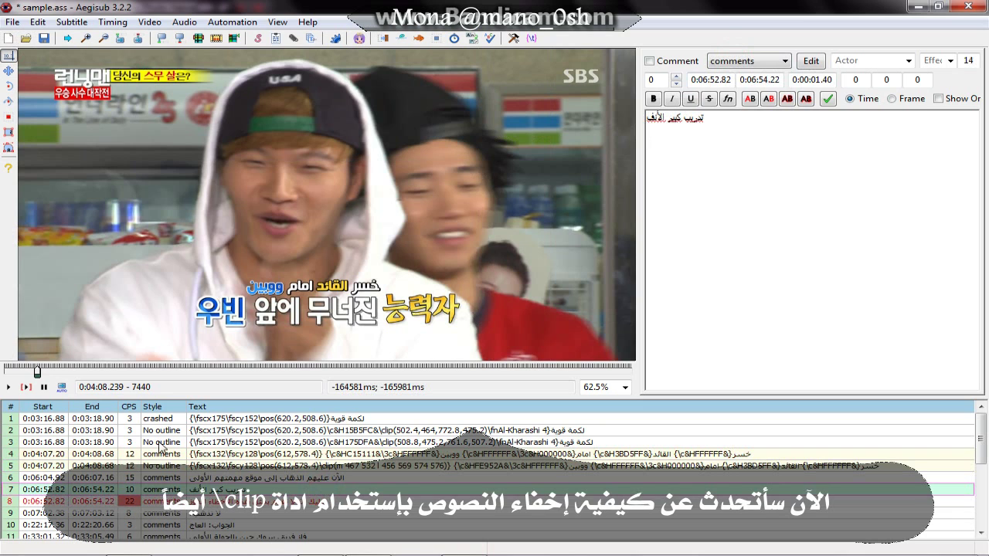
click(26, 387)
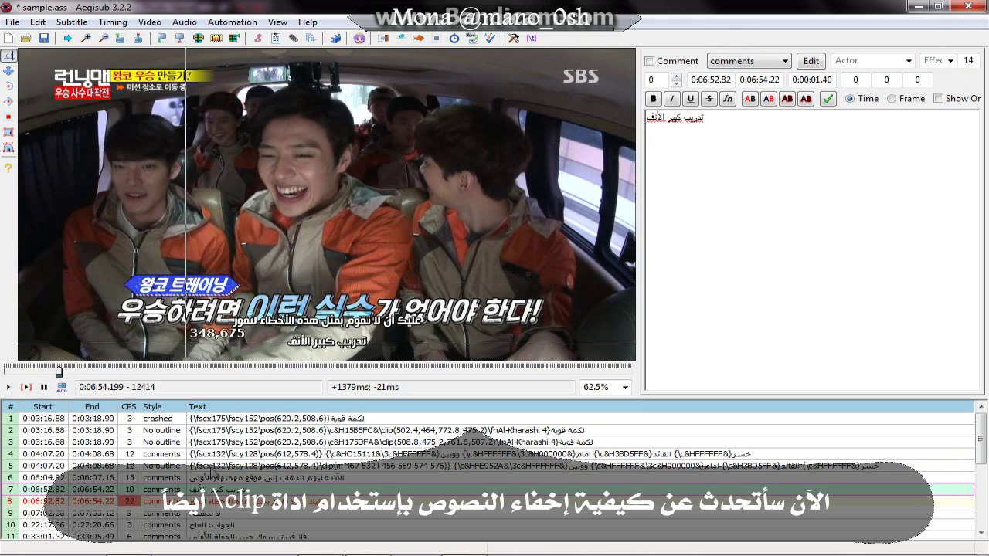
right_click(203, 491)
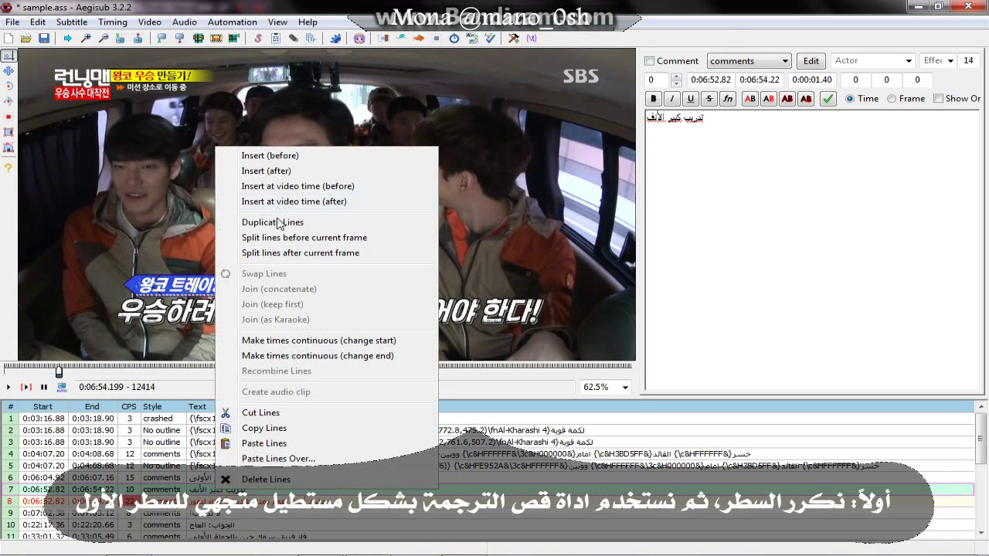
click(271, 191)
- Clip the seventh line with a six-point vector shape around the blue Korean label: (241,521), (220,544), (241,564), (427,564), (454,545), (432,521)
click(261, 490)
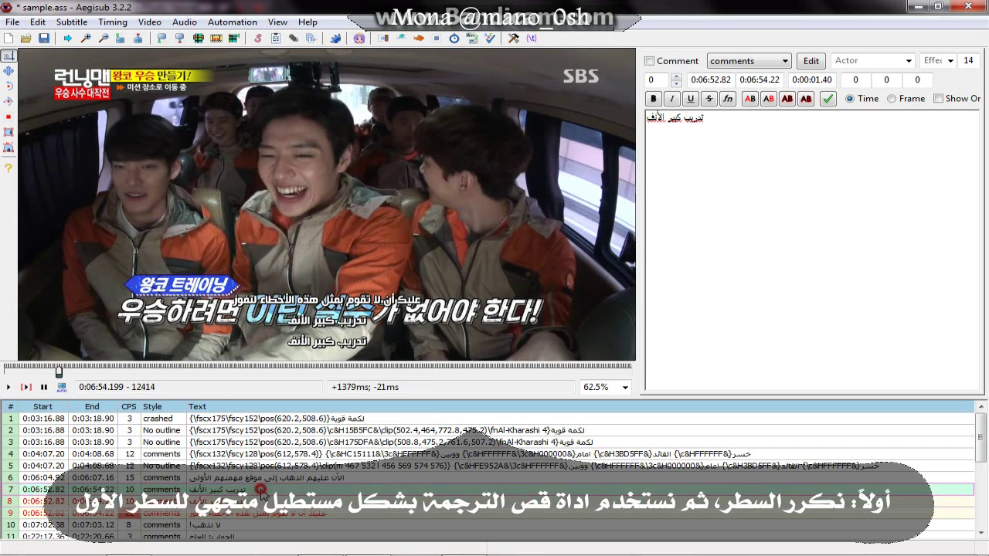
click(8, 146)
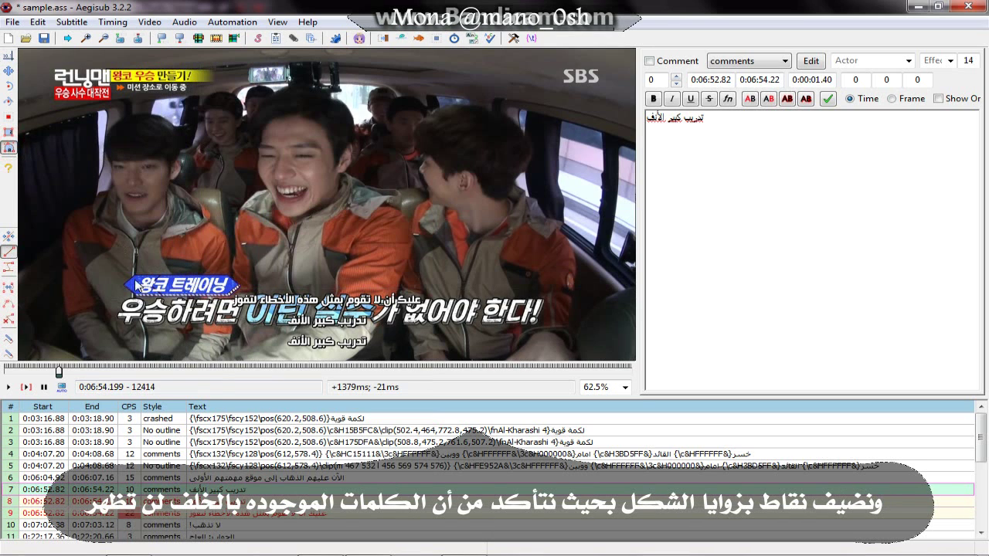
click(134, 278)
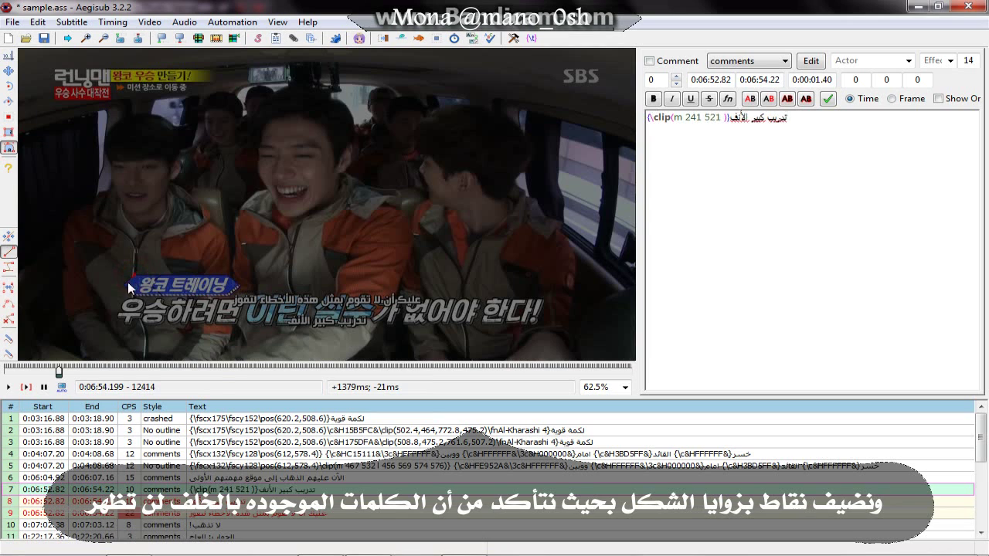
click(125, 286)
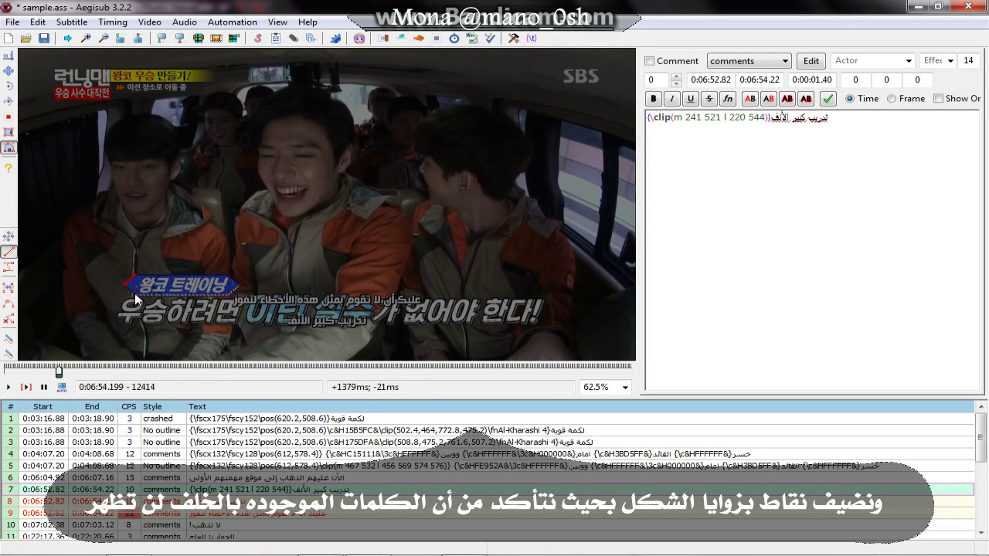
click(135, 299)
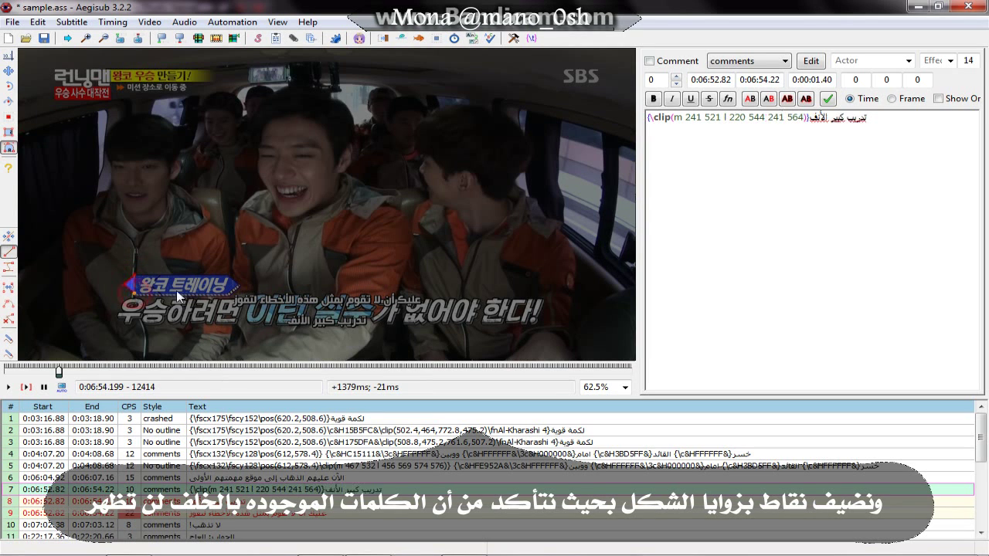
click(225, 298)
click(239, 288)
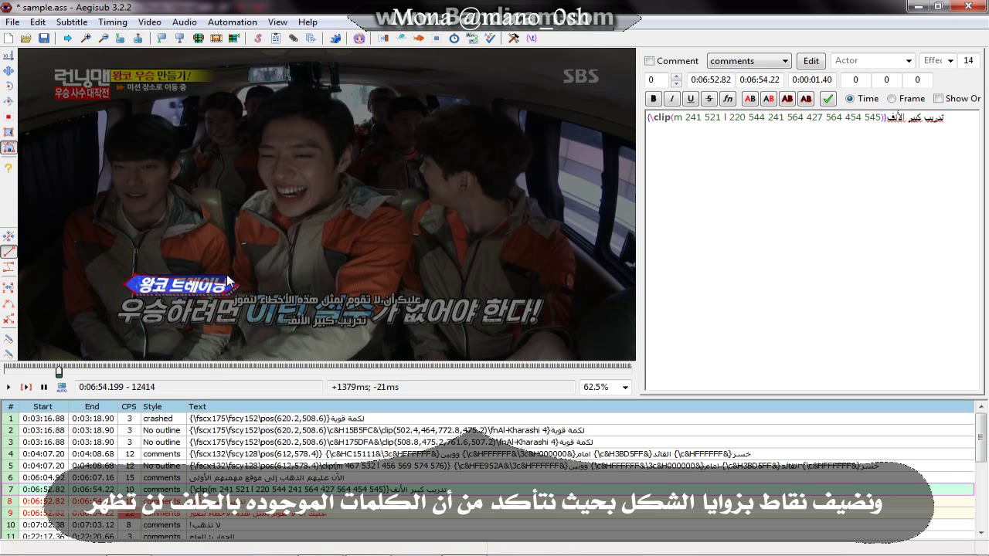
click(227, 277)
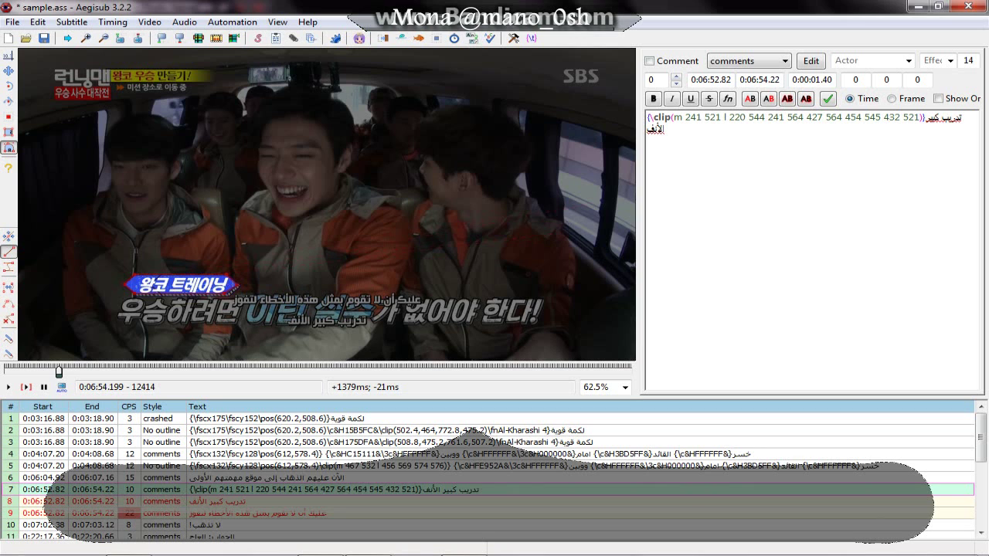
- Set the seventh line's primary and outline colors to #2C47E7, sampled from the blue label, and assign it the comments with backgroung style
click(749, 99)
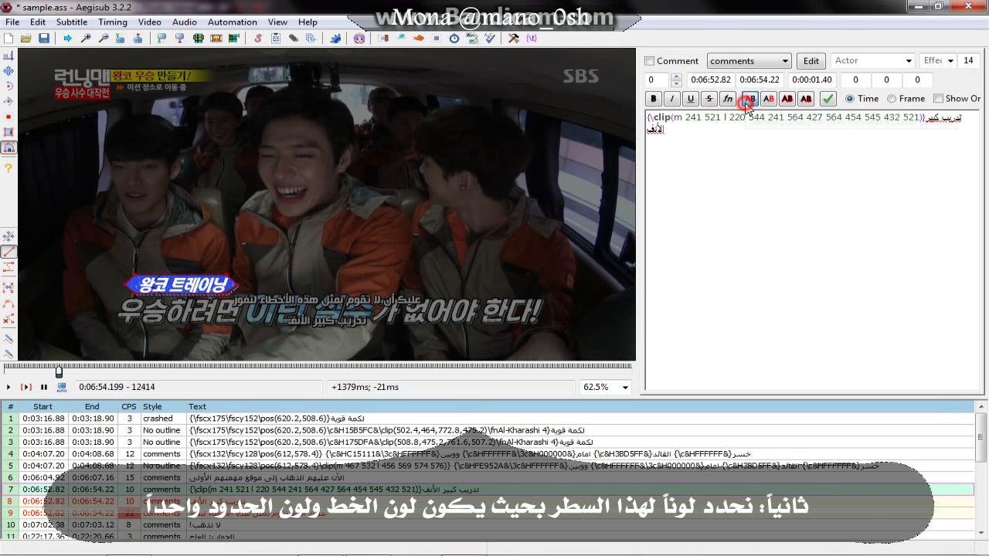
drag(757, 483, 236, 279)
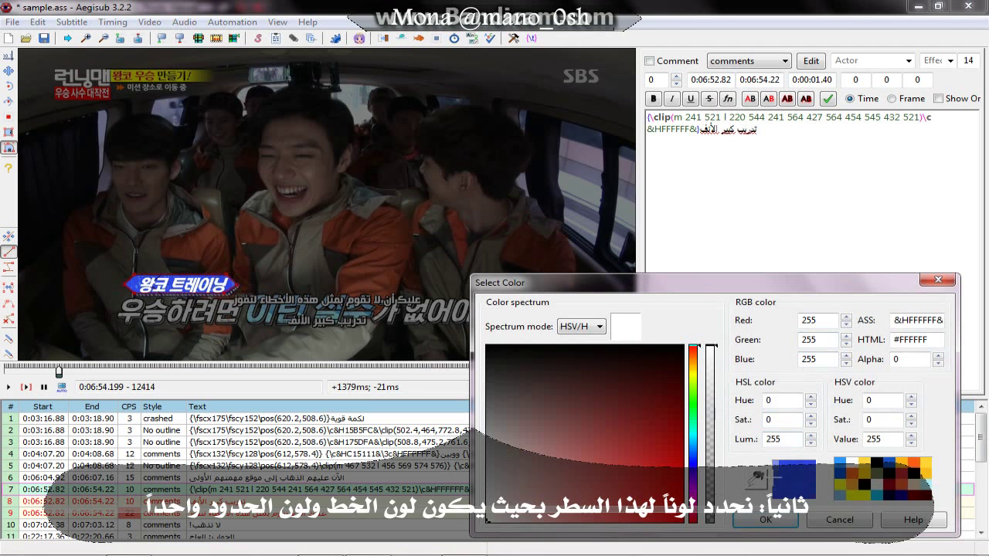
click(778, 520)
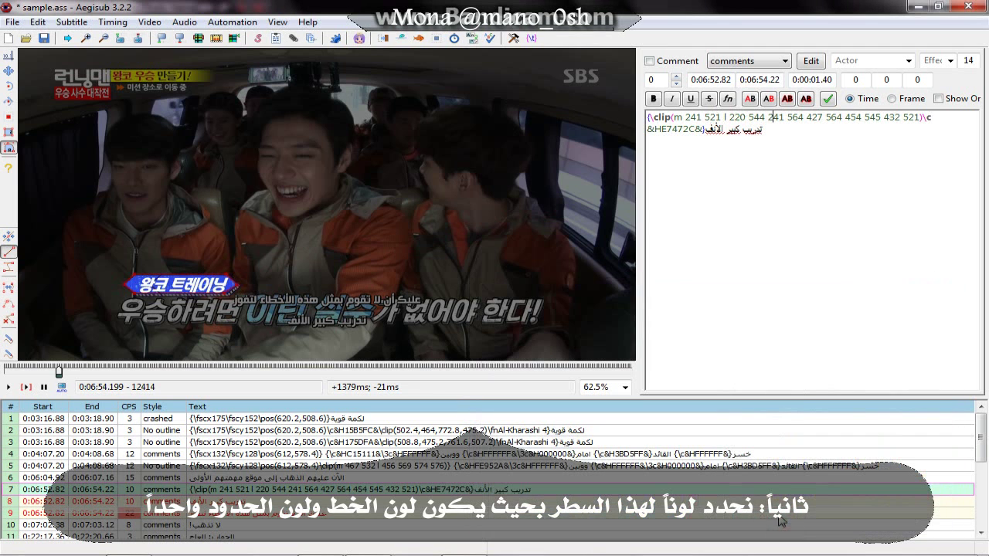
click(786, 99)
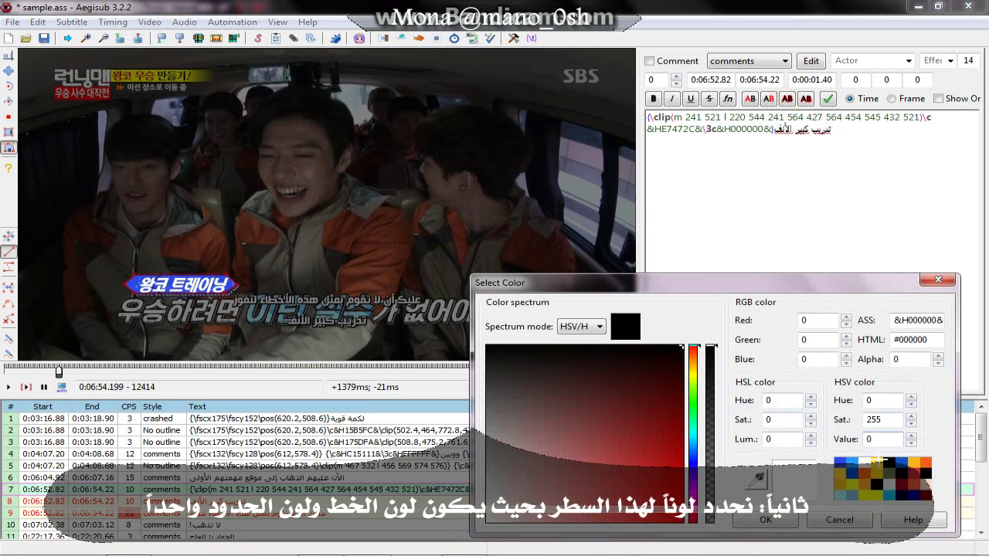
click(840, 463)
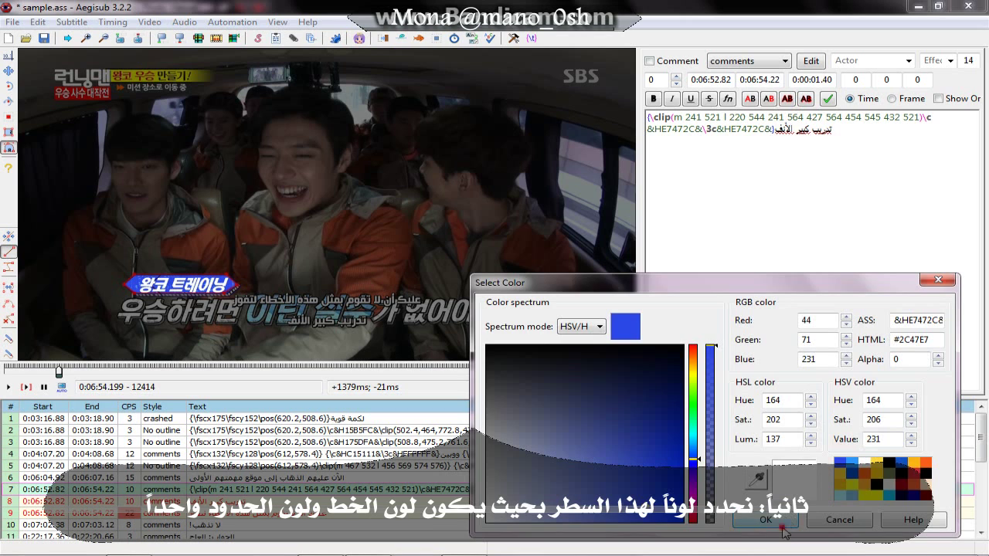
click(765, 520)
click(764, 64)
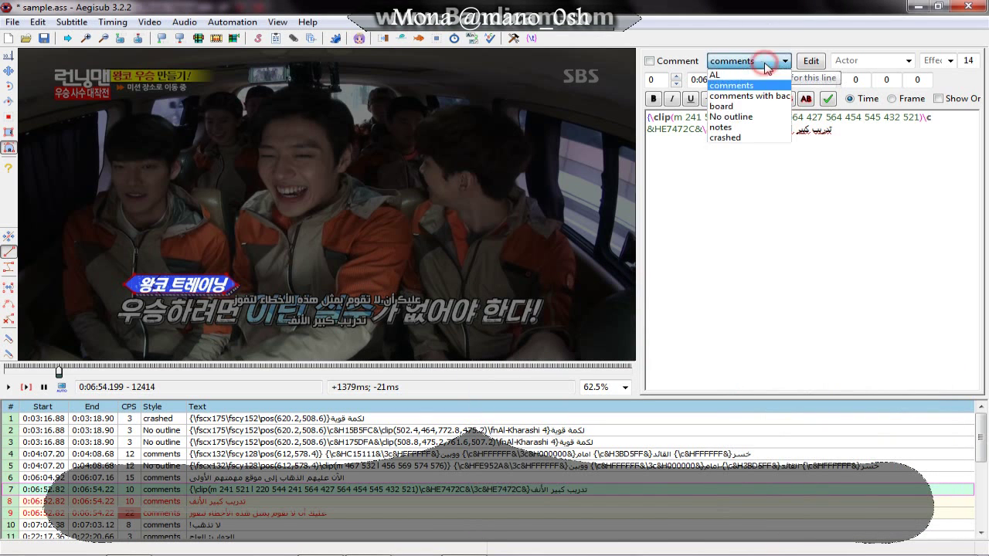
click(750, 95)
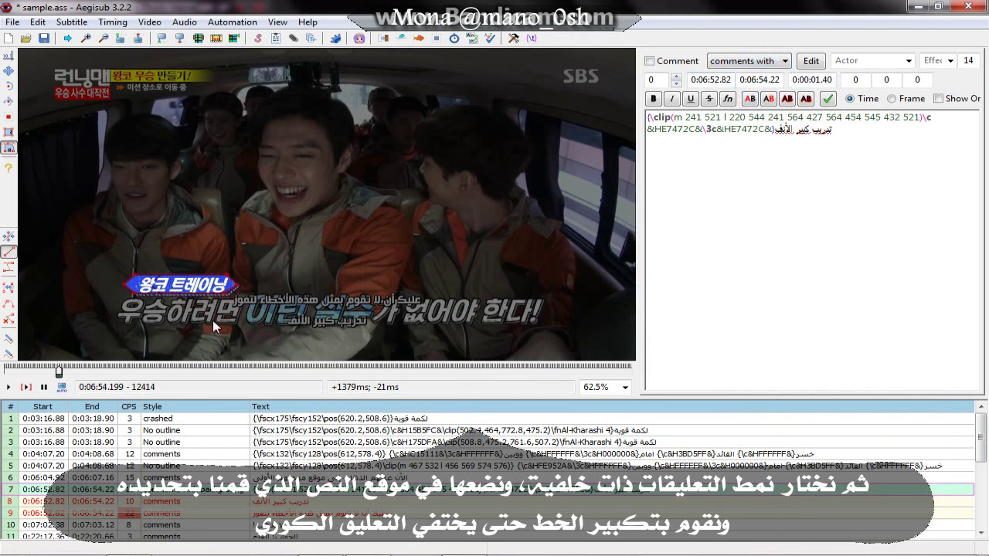
- Position the seventh line over the blue label at (337.6,571.2) and scale it to 215 horizontally and 117 vertically
click(9, 70)
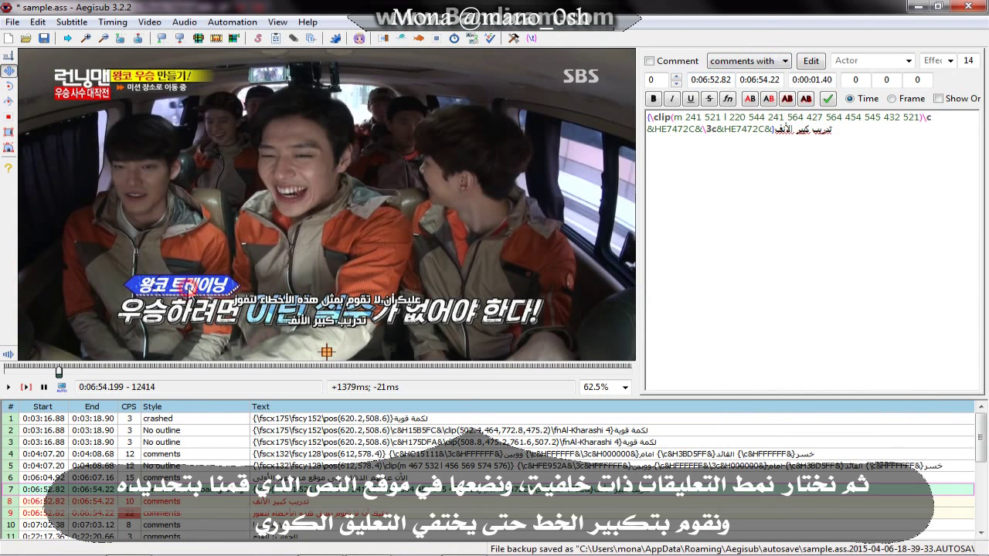
drag(190, 291, 181, 304)
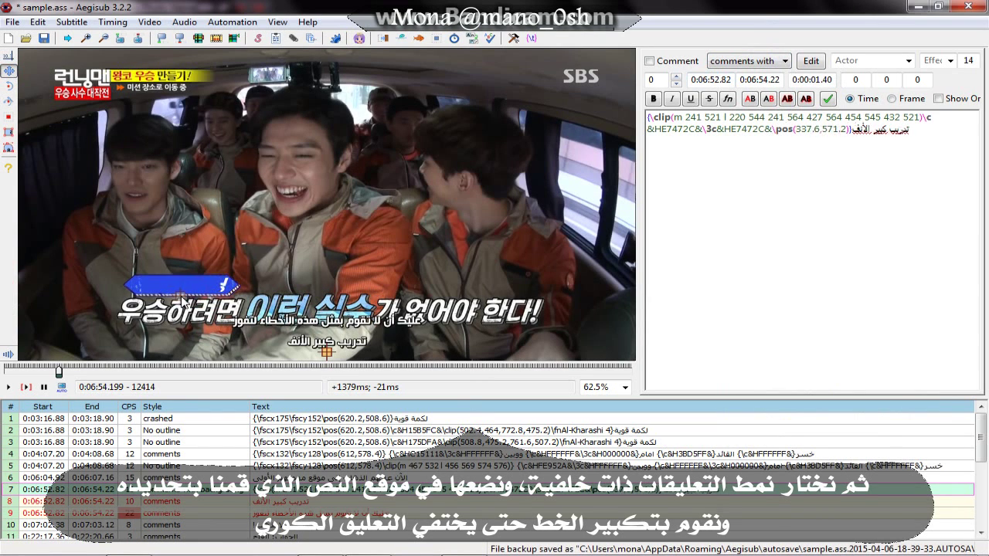
click(7, 116)
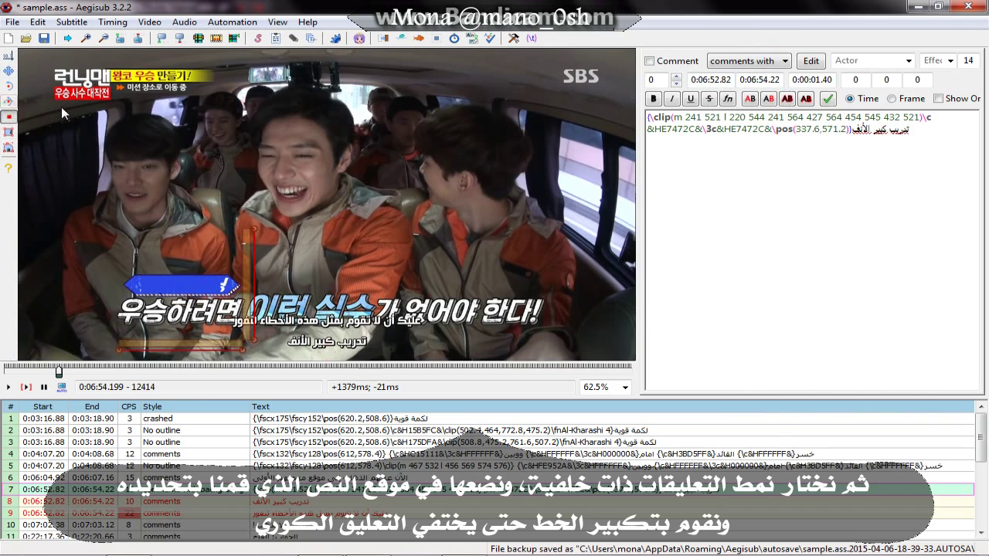
drag(54, 114, 132, 96)
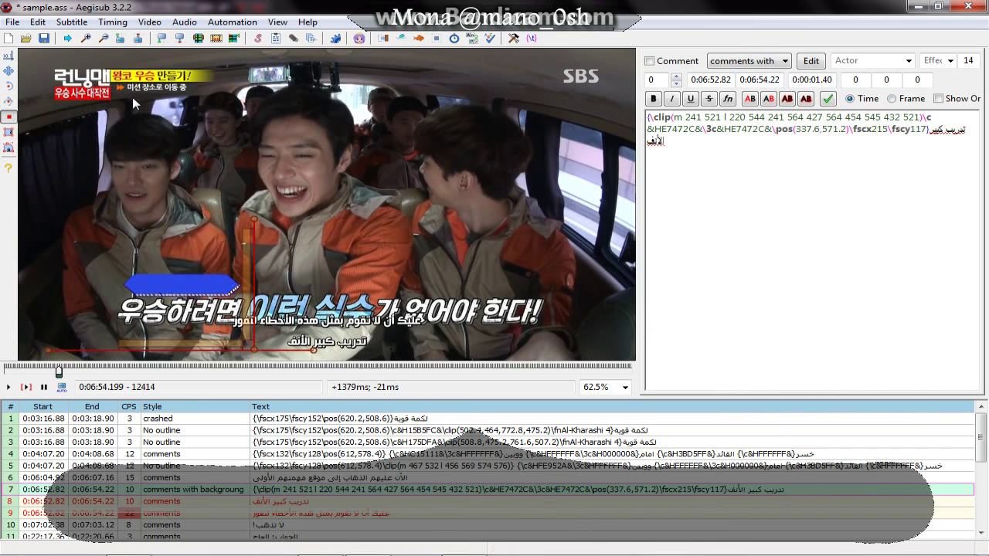
- Adjust the upper corners of the seventh line's vector clip to (245,524) and (435,522)
click(7, 147)
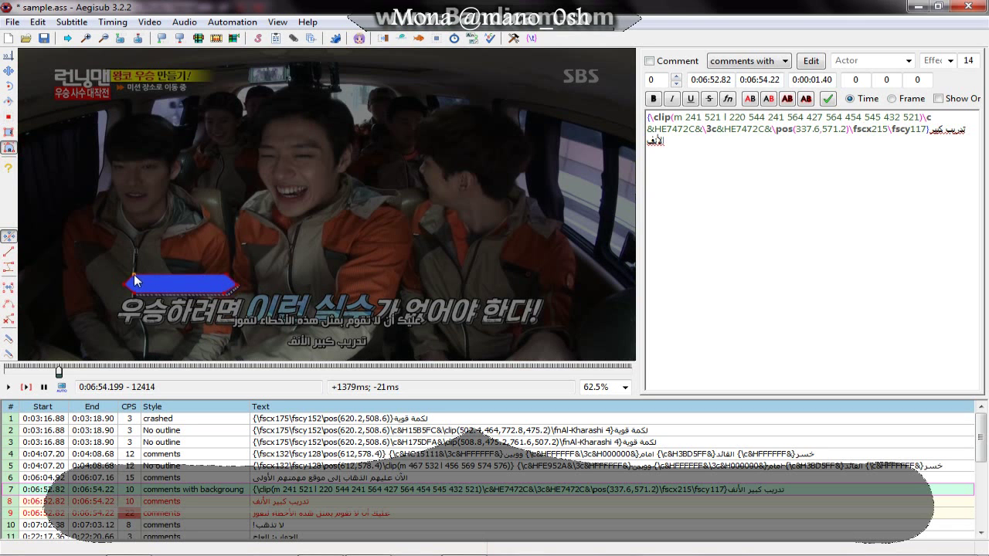
drag(134, 274, 136, 275)
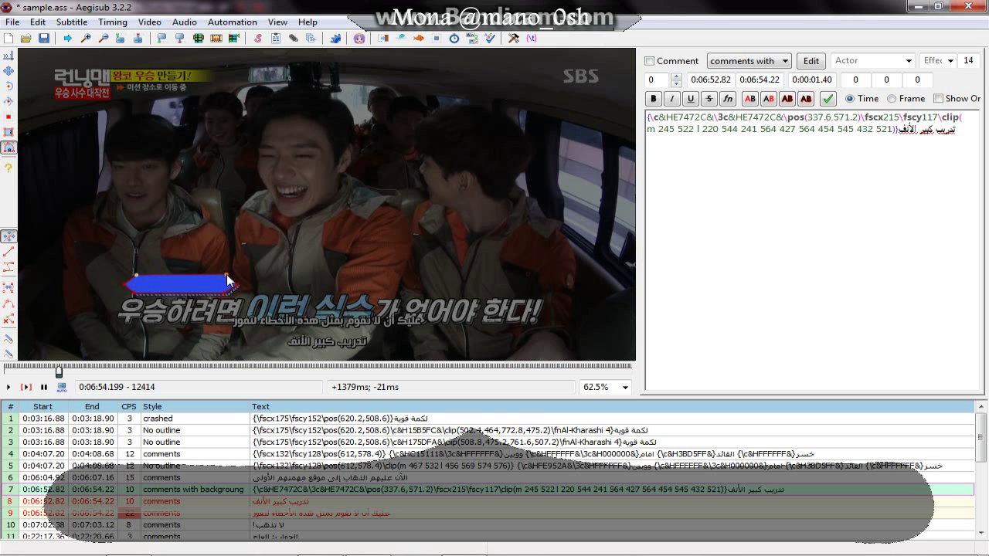
drag(227, 276, 229, 277)
drag(137, 275, 137, 275)
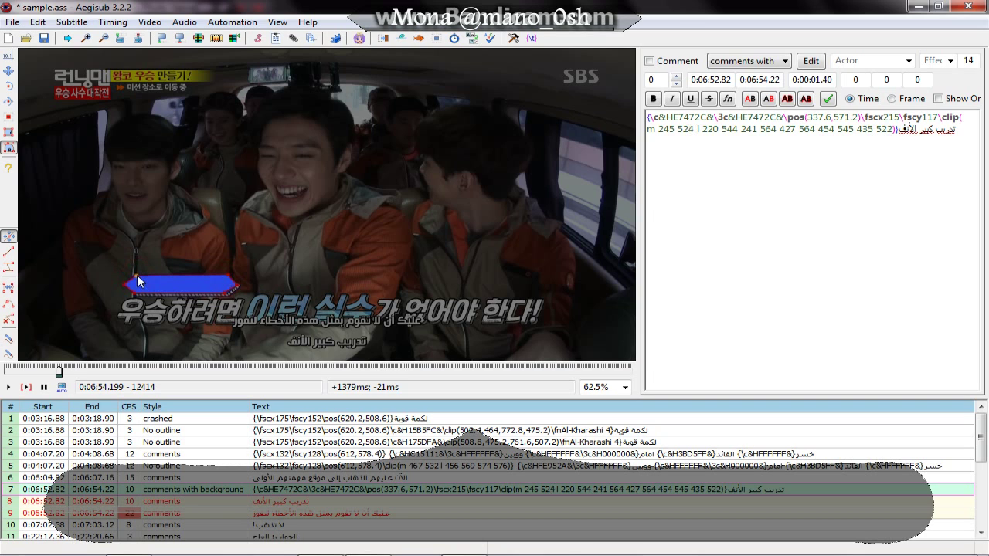
click(4, 58)
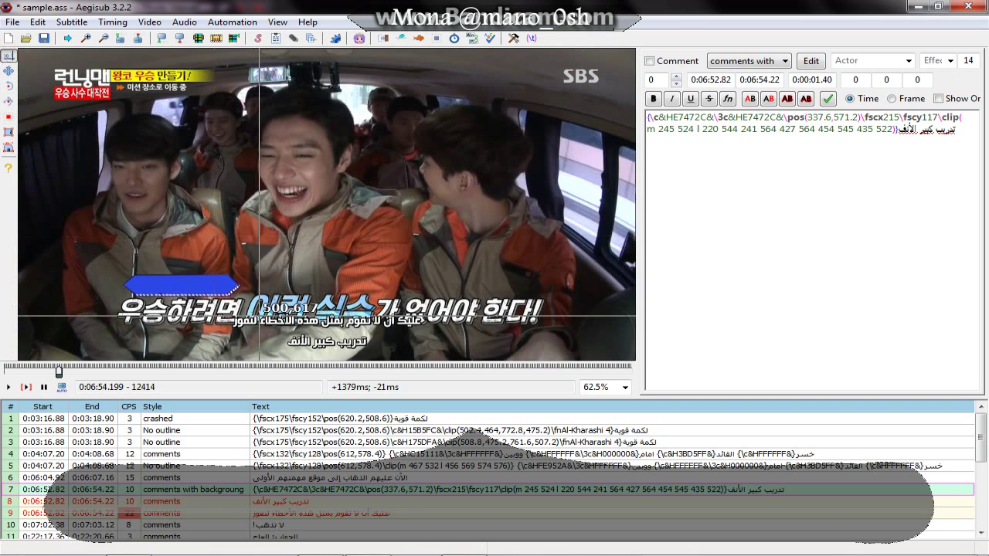
- Assign the No outline style to the eighth line and position it on the blue label at (332.8,567.2)
click(316, 503)
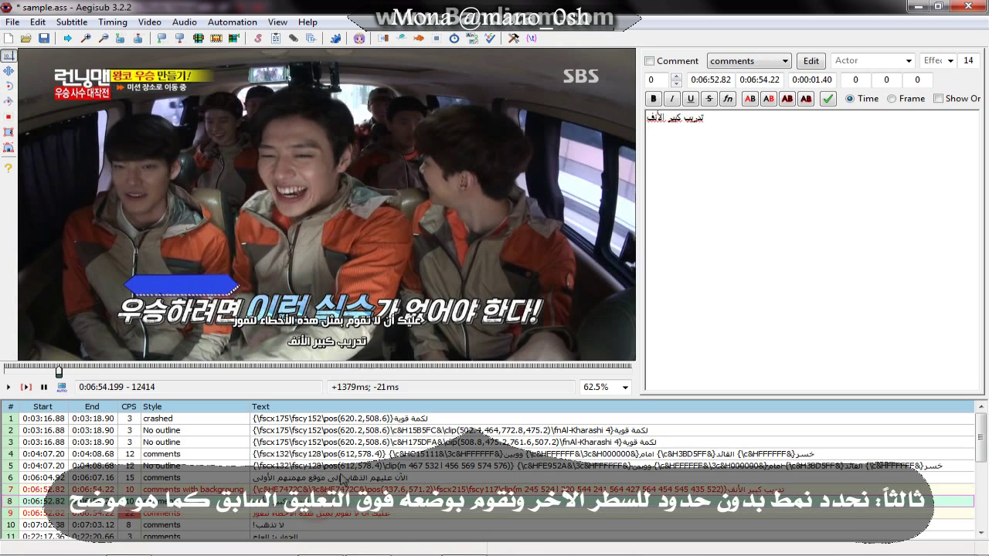
click(732, 65)
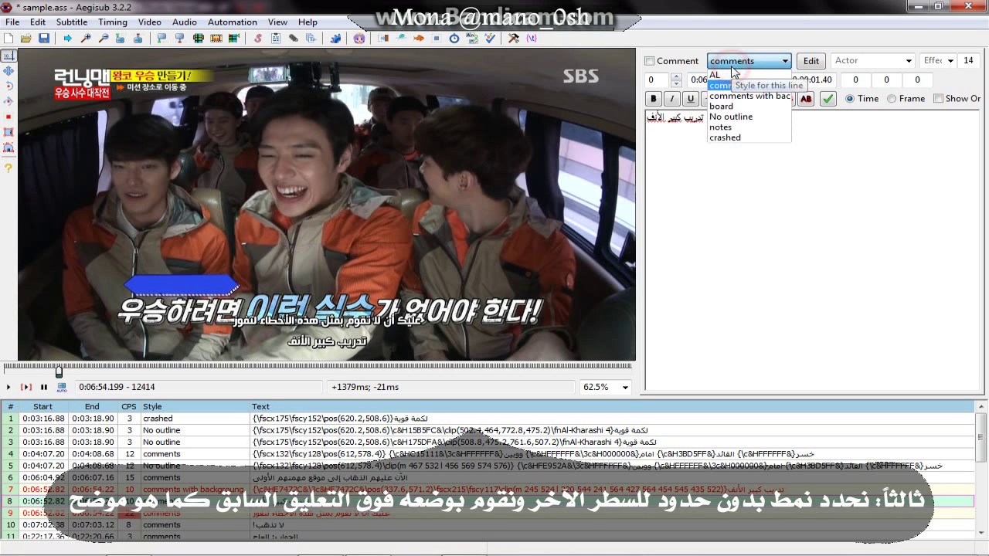
click(729, 122)
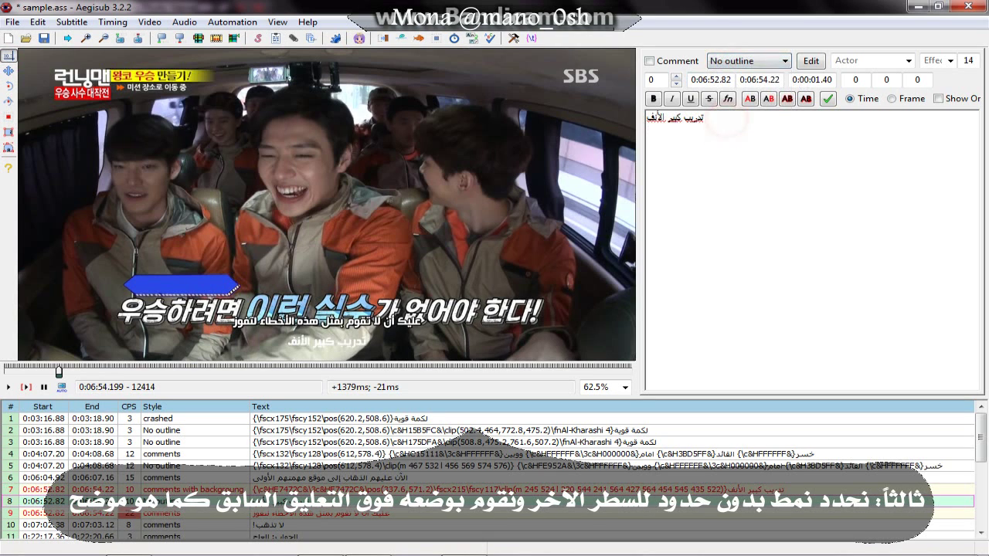
click(179, 292)
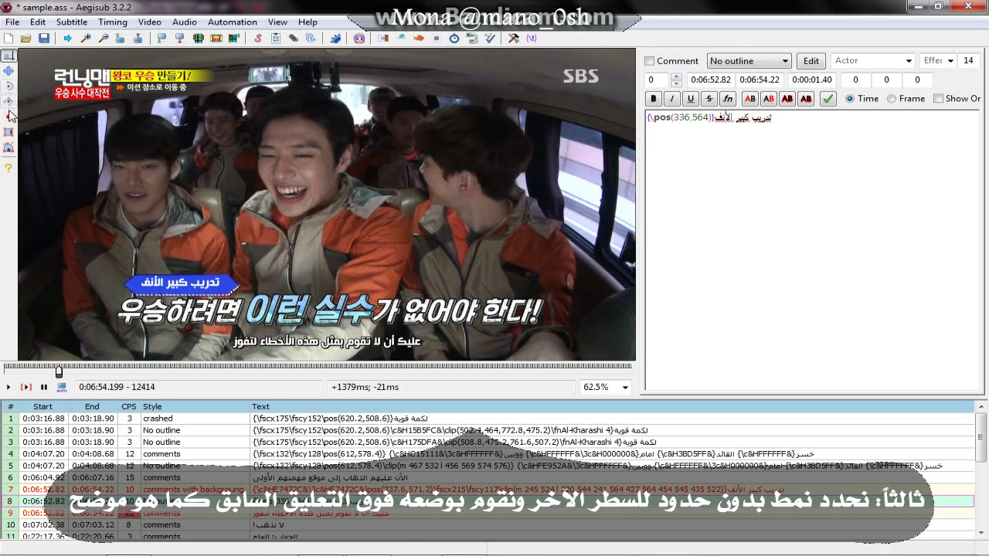
click(9, 70)
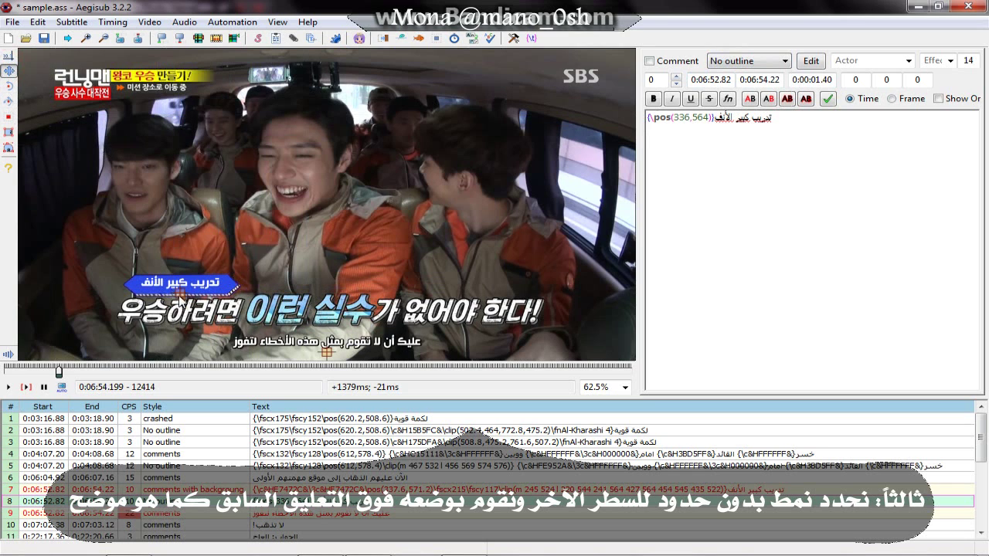
drag(179, 293, 178, 297)
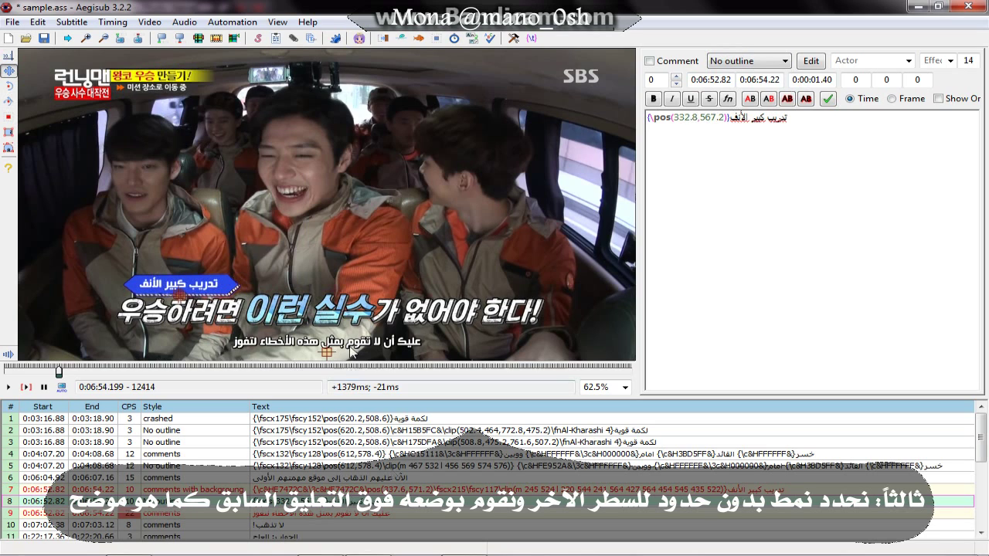
click(670, 254)
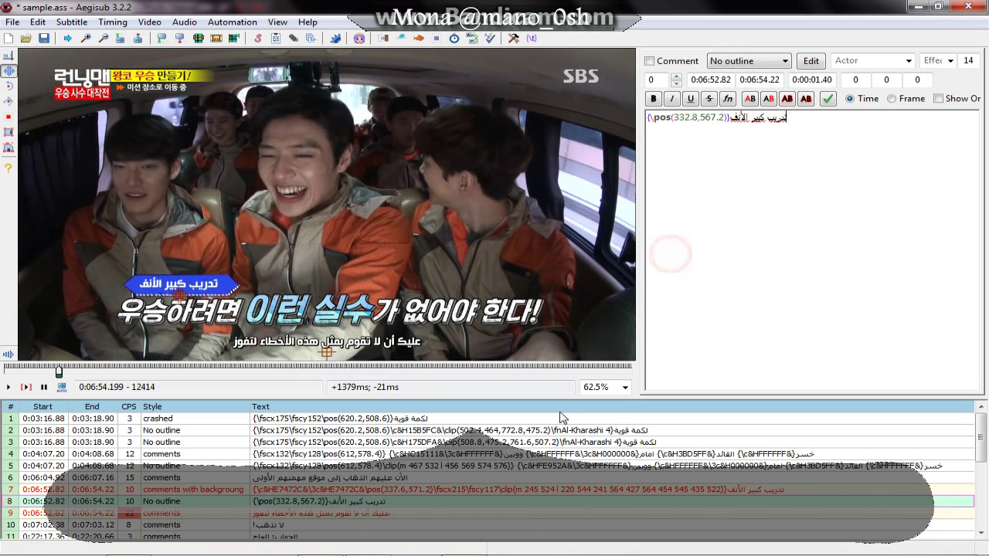
- Insert the white primary color #FFFFFF before the word لتفوز in the ninth line
click(530, 513)
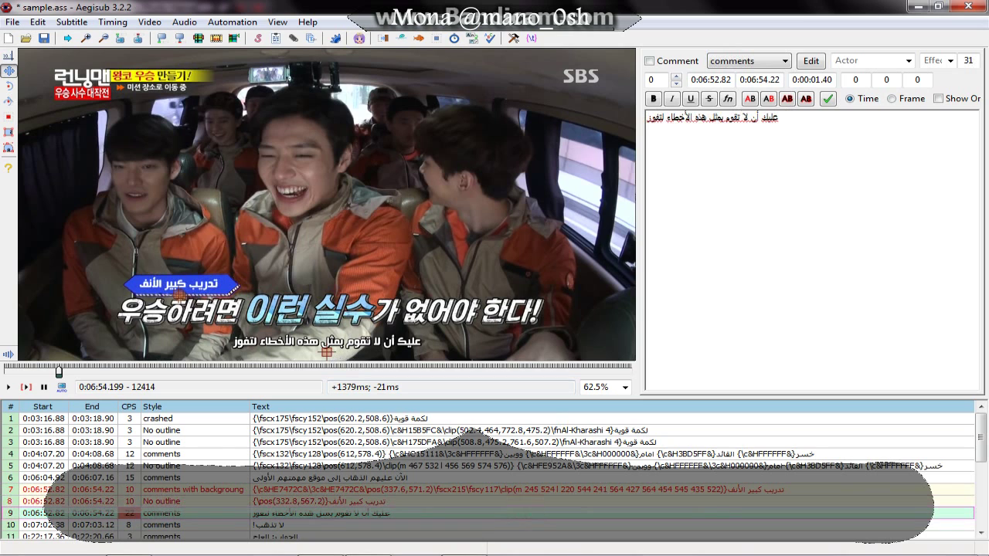
click(749, 99)
click(763, 519)
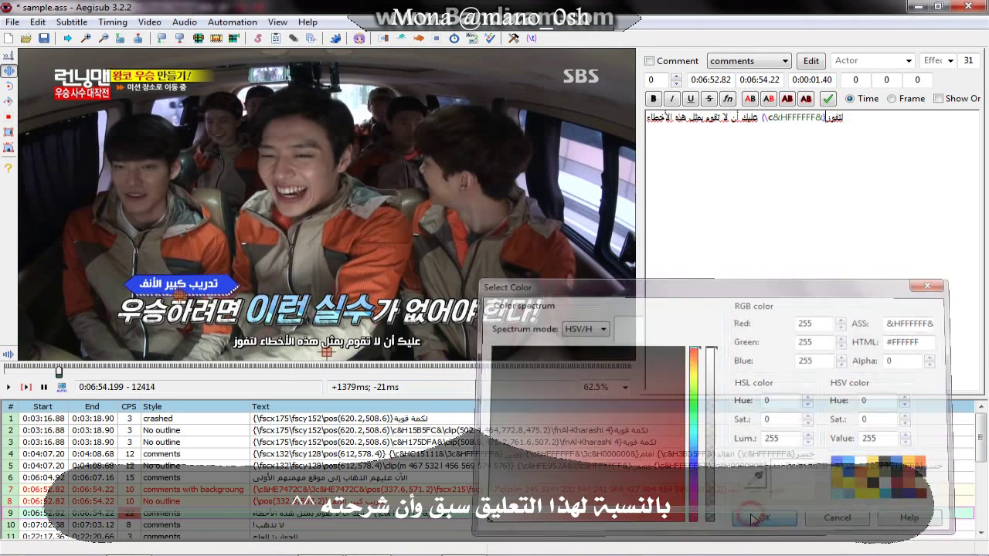
- Color هذه الأخطاء in the ninth line #9BCBFC, sampled from the light-blue Korean words, and set the opening words to white #FFFFFF
double_click(747, 119)
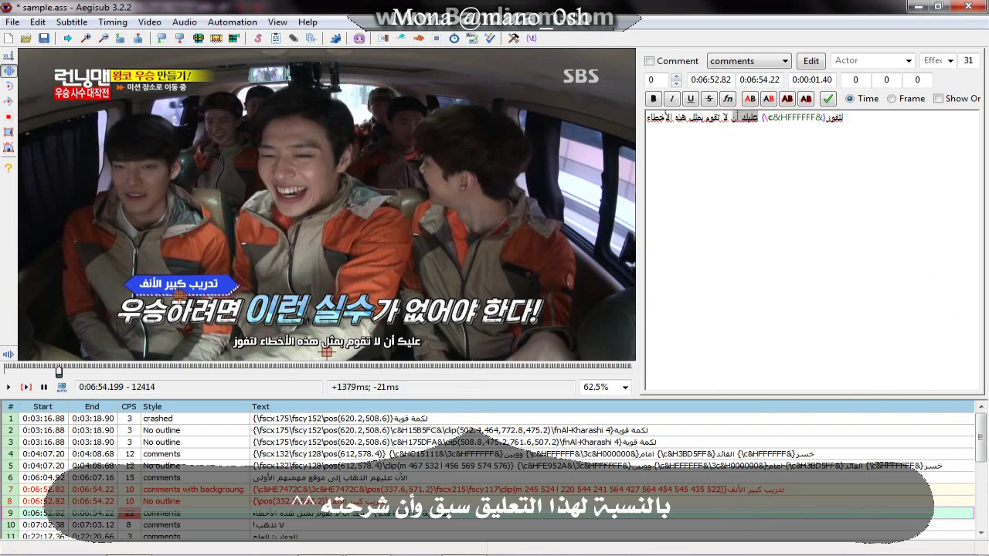
click(749, 99)
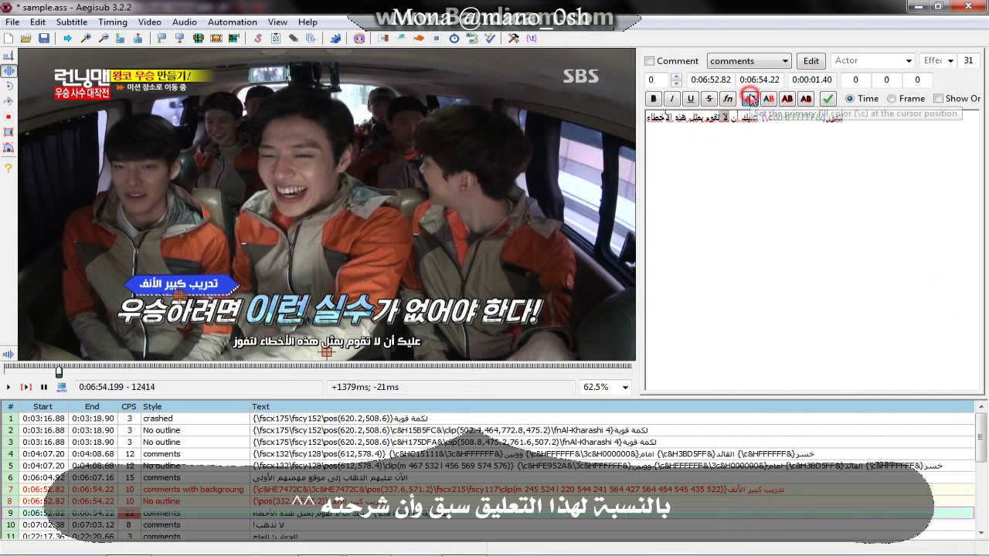
drag(762, 476, 370, 306)
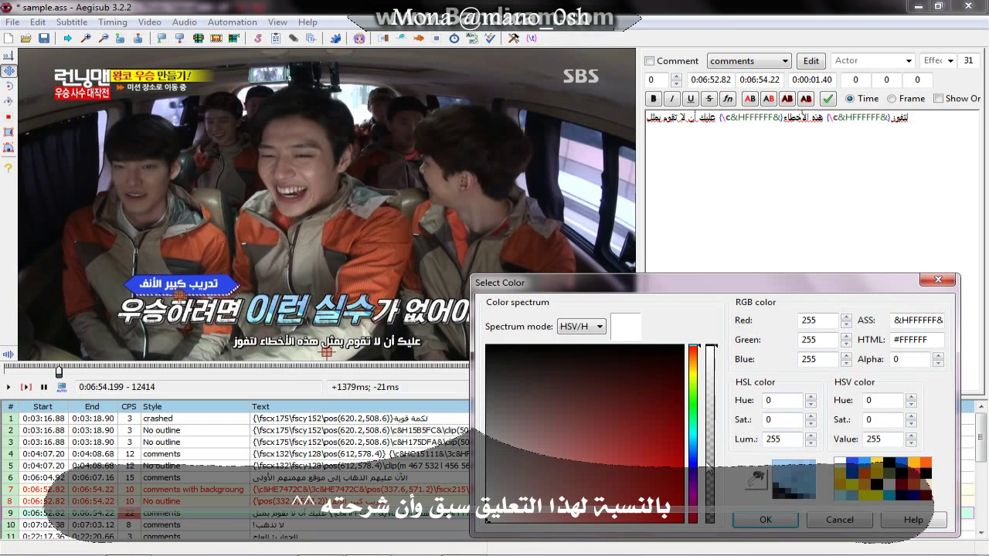
click(781, 464)
click(778, 519)
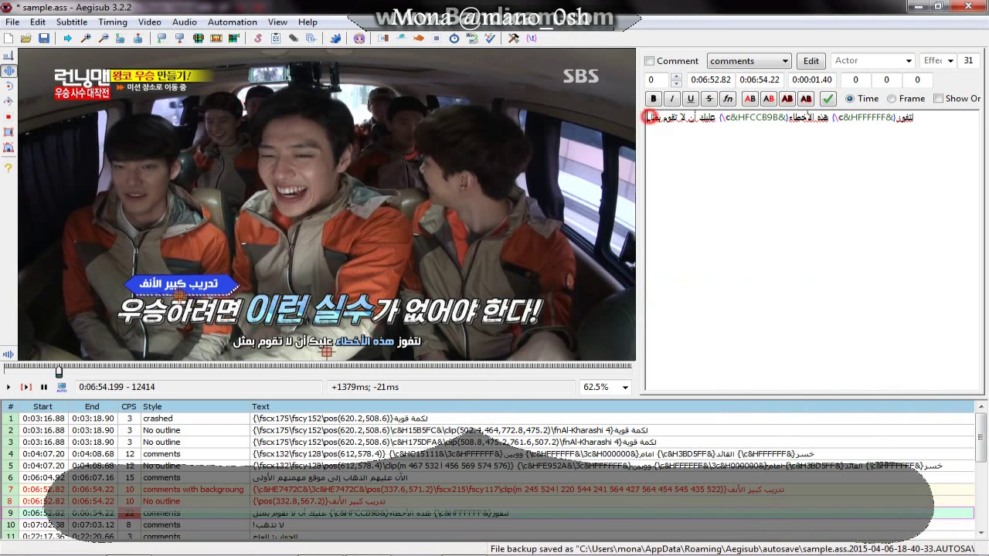
click(750, 99)
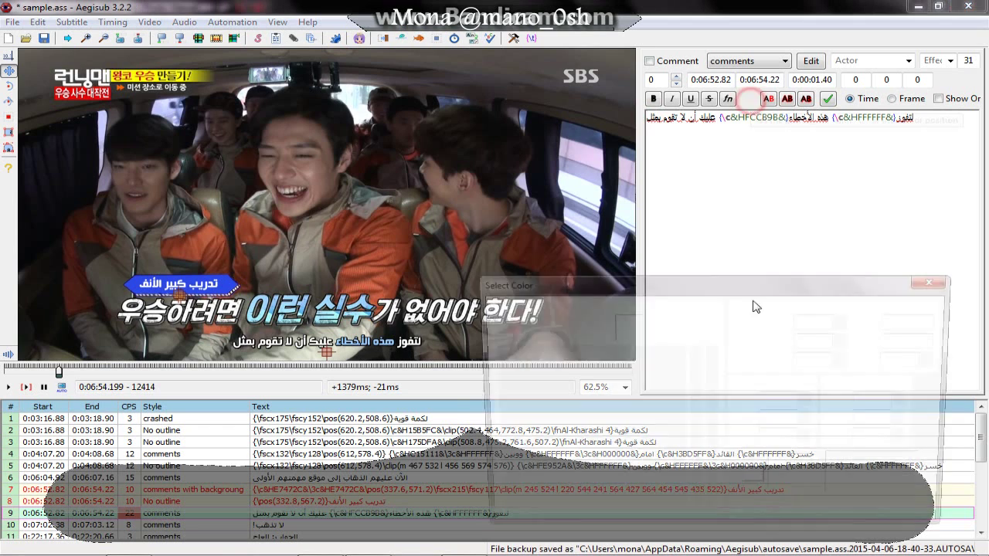
click(765, 519)
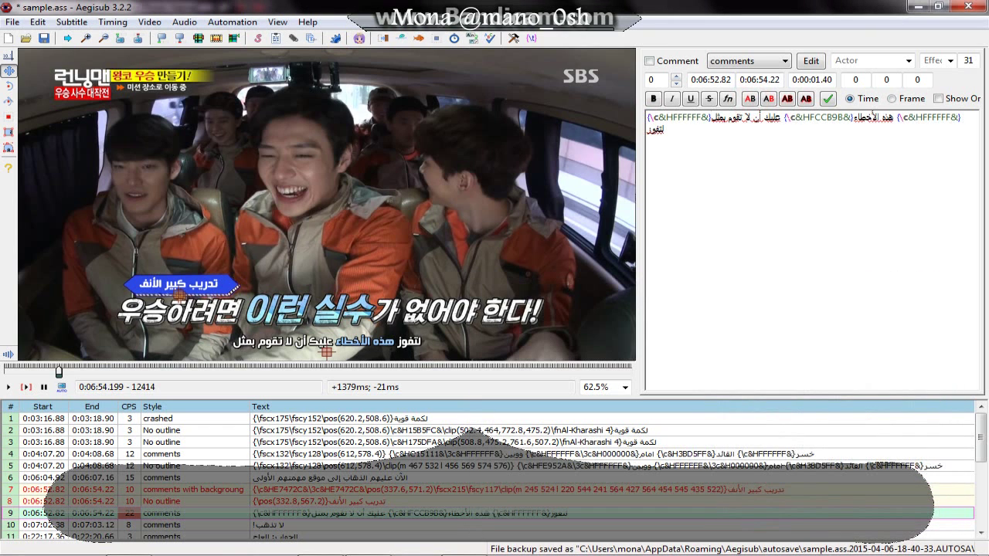
- Reorder the ninth line's colored segments with their tags to لتفوز, then هذه الأخطاء, then عليك أن لا تقوم بمثل
mouse_move(820, 117)
mouse_down()
mouse_move(784, 120)
mouse_move(854, 120)
mouse_up()
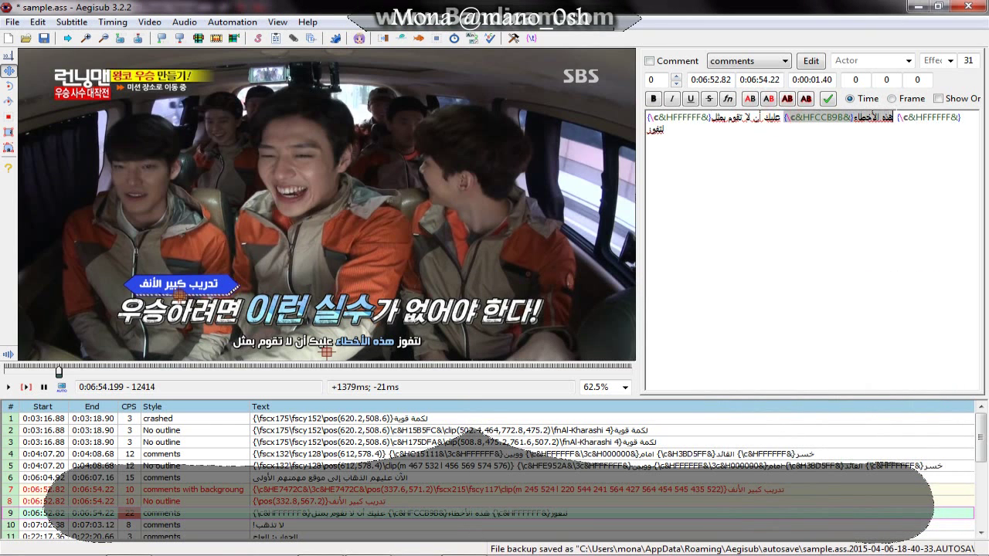
key(Delete)
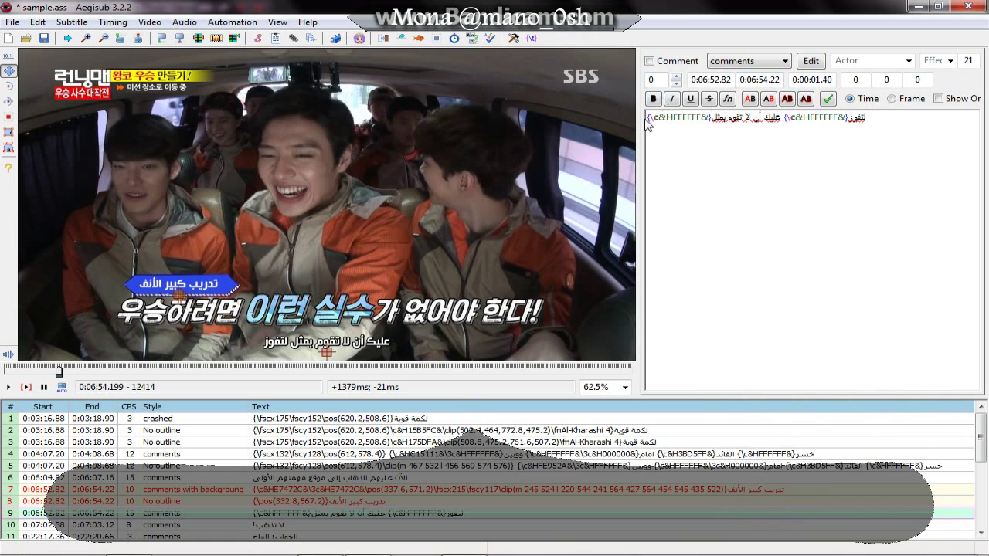
key(ctrl+z)
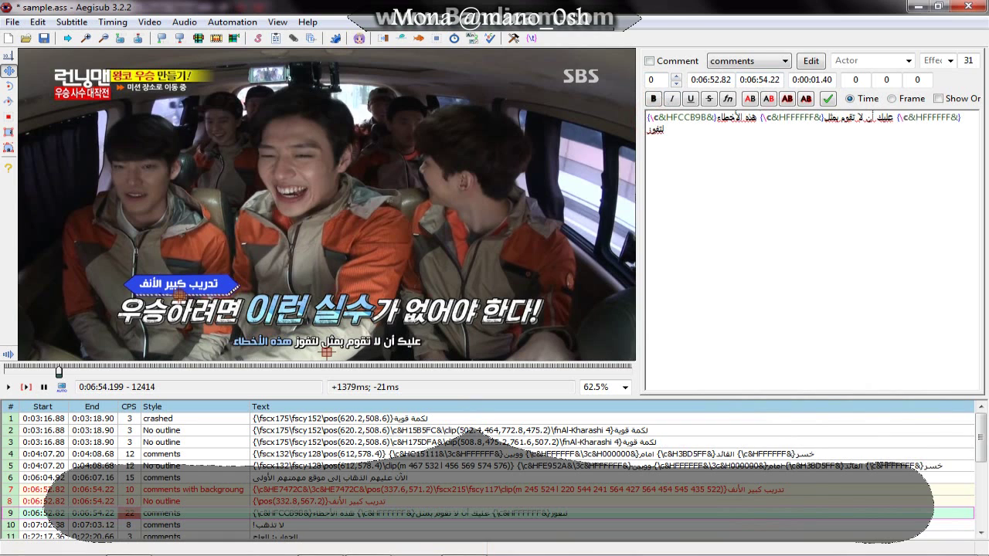
drag(896, 118, 648, 129)
key(ctrl+c)
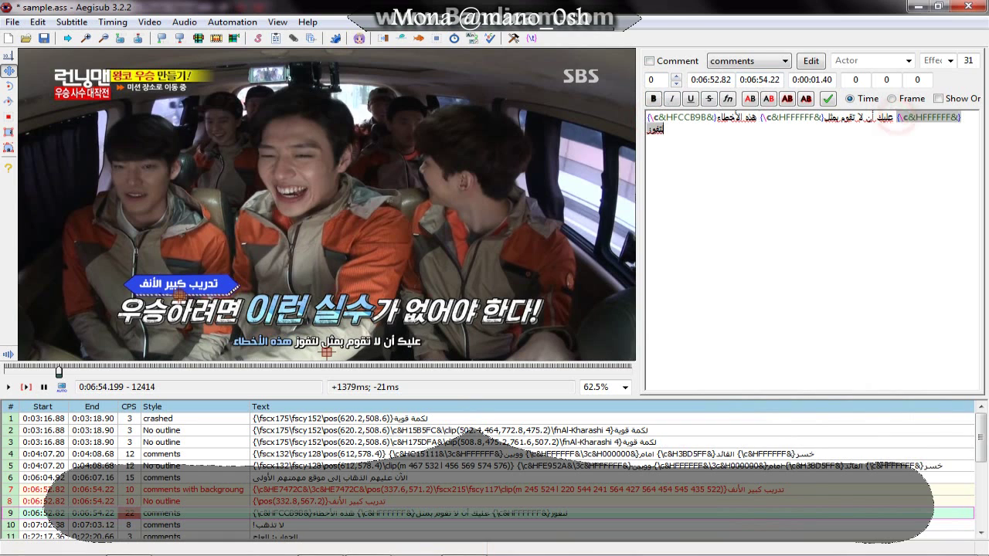
key(Delete)
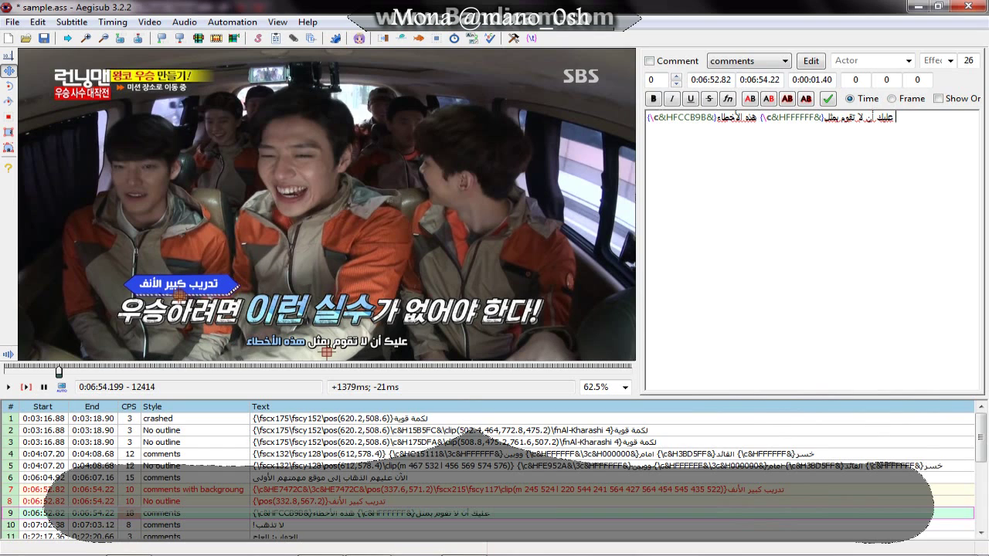
click(648, 118)
key(ctrl+v)
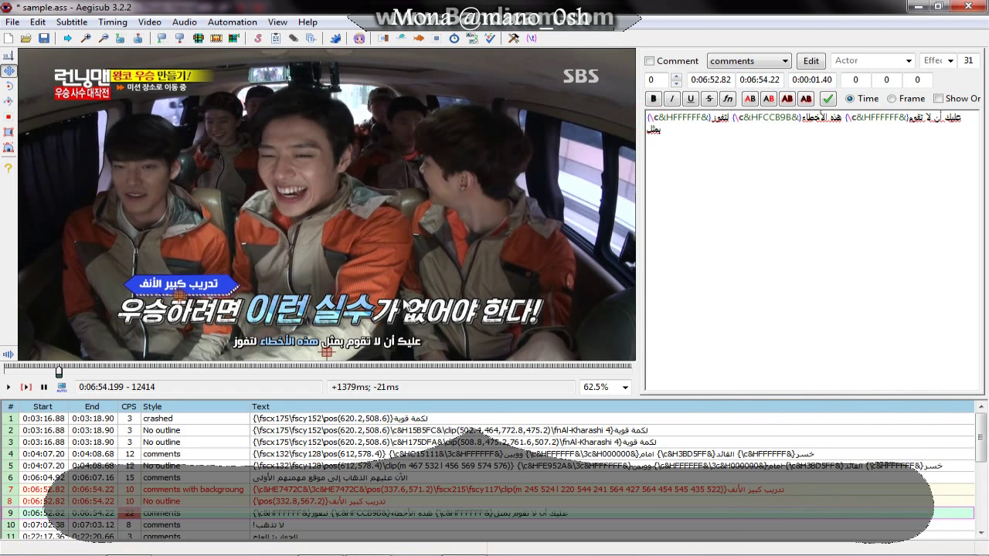
- Italicize the whole ninth line and position it above the Korean caption at (715.2,555.2)
triple_click(804, 268)
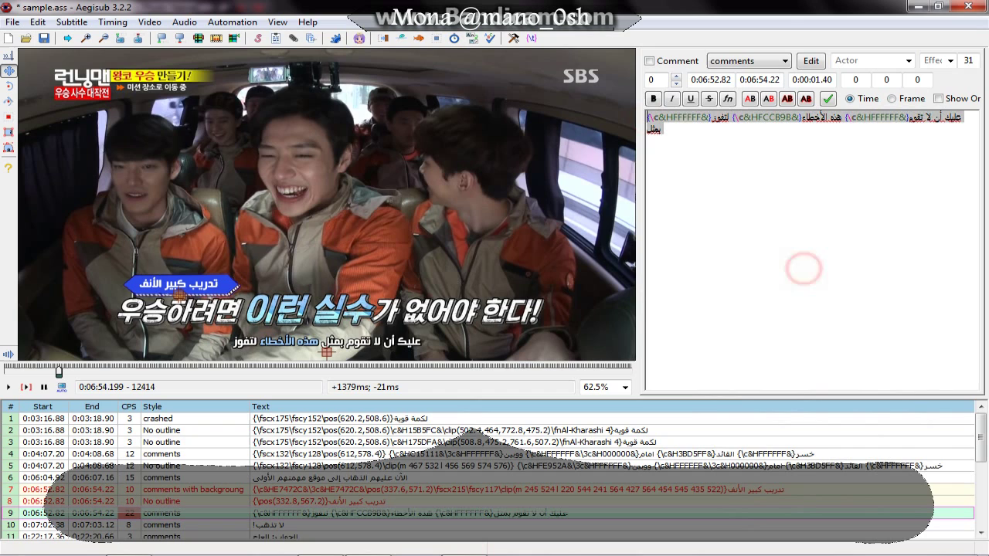
click(672, 100)
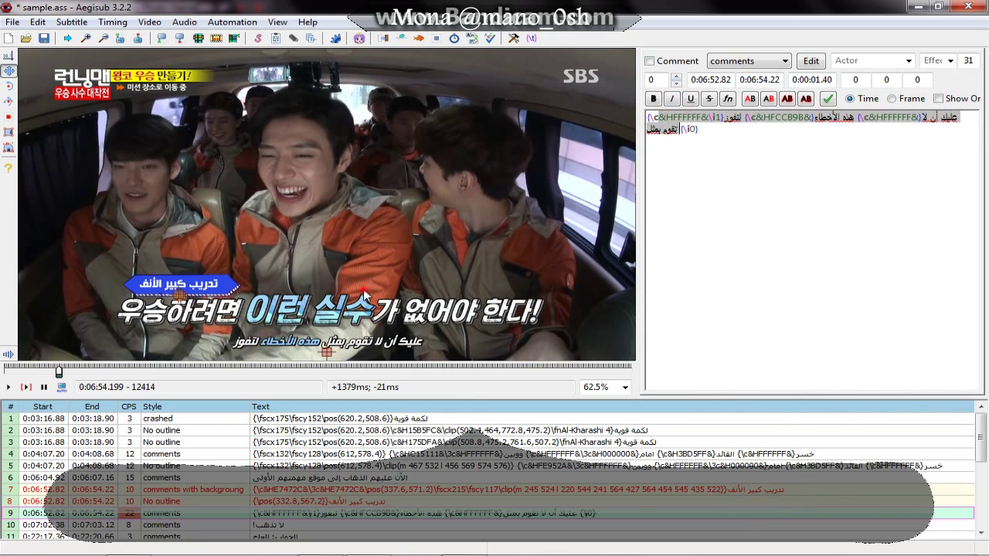
double_click(364, 296)
- Scale the ninth line to 128 horizontally and 138 vertically, and reposition it beside the blue label at (758.4,577.6)
click(7, 118)
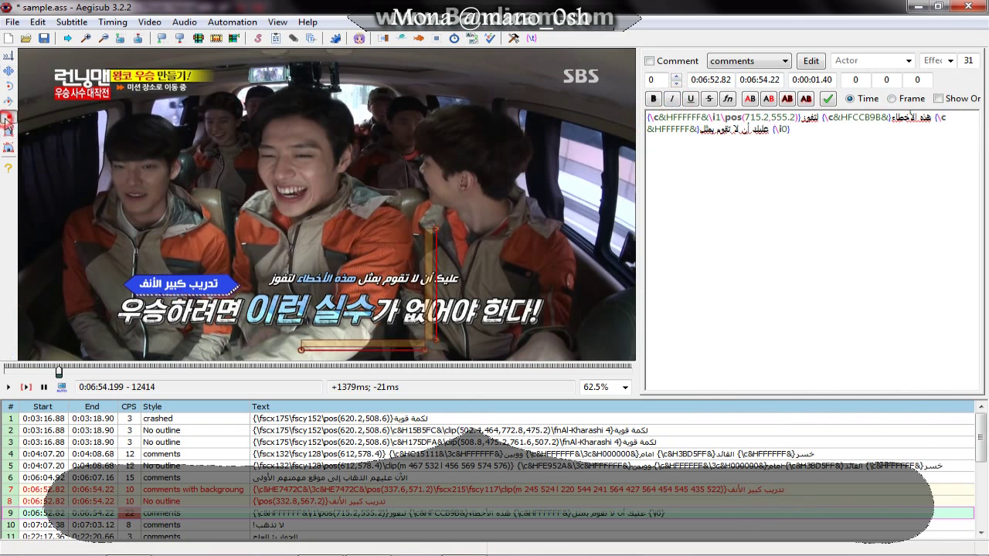
drag(128, 122, 143, 100)
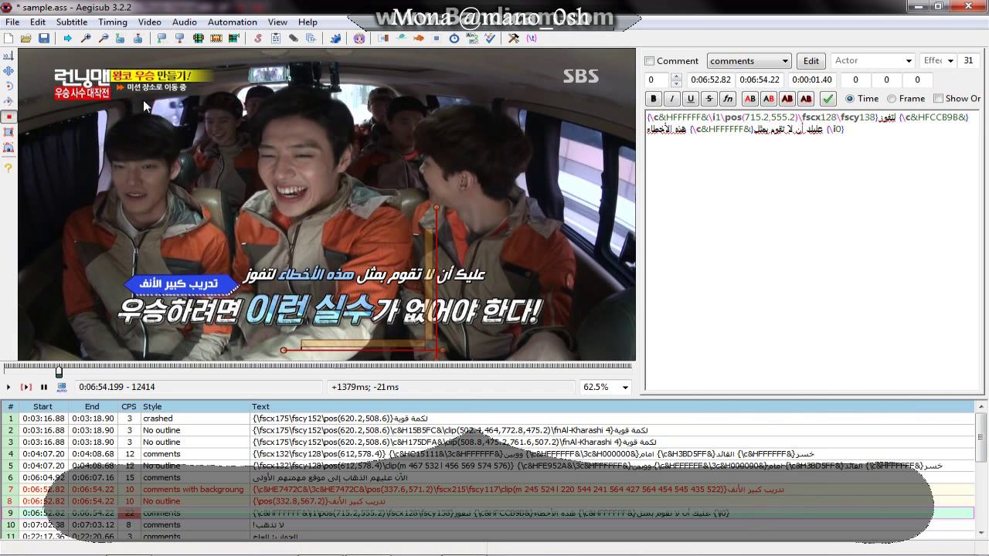
click(8, 70)
drag(366, 294, 389, 303)
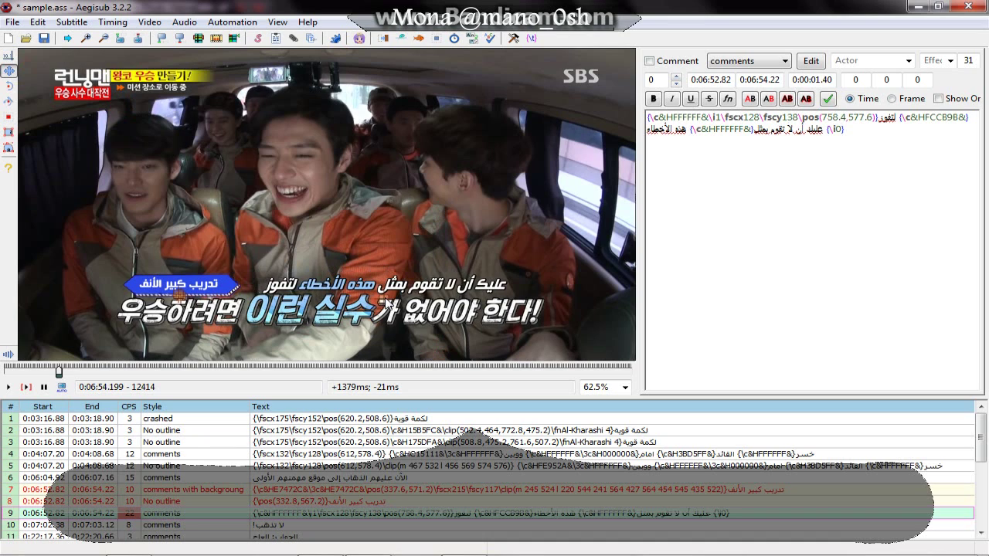
- Add an exclamation mark to لتفوز in the ninth line and duplicate the line
click(878, 116)
text(!)
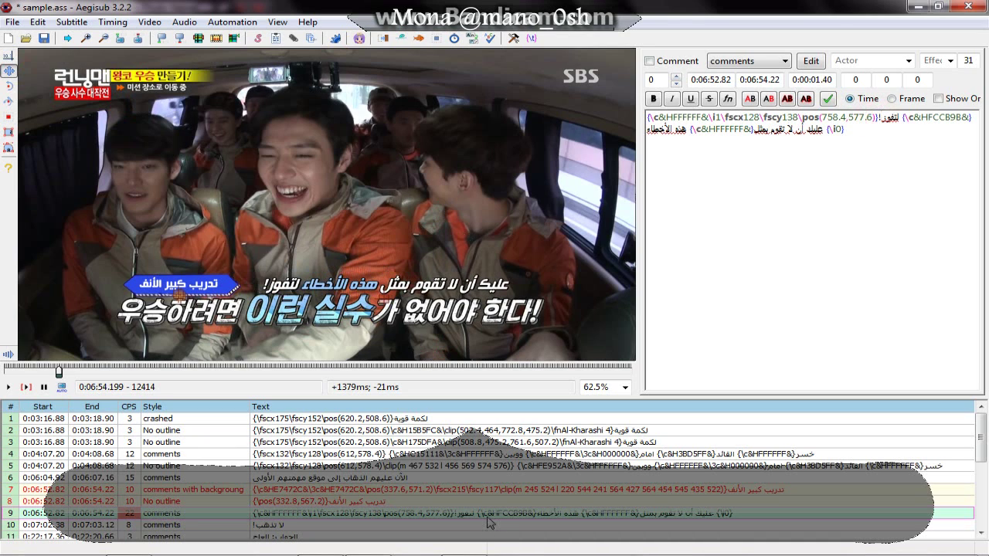
right_click(489, 523)
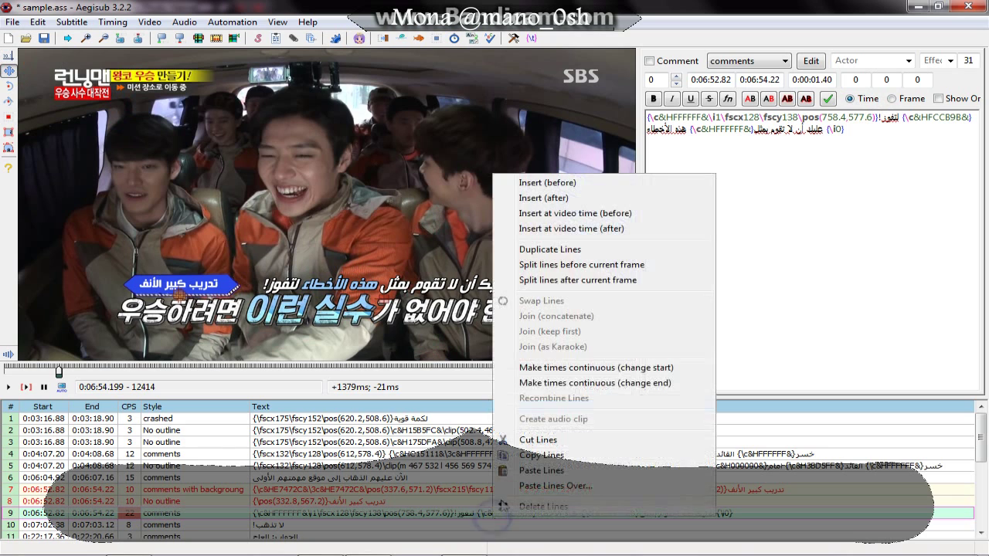
click(568, 247)
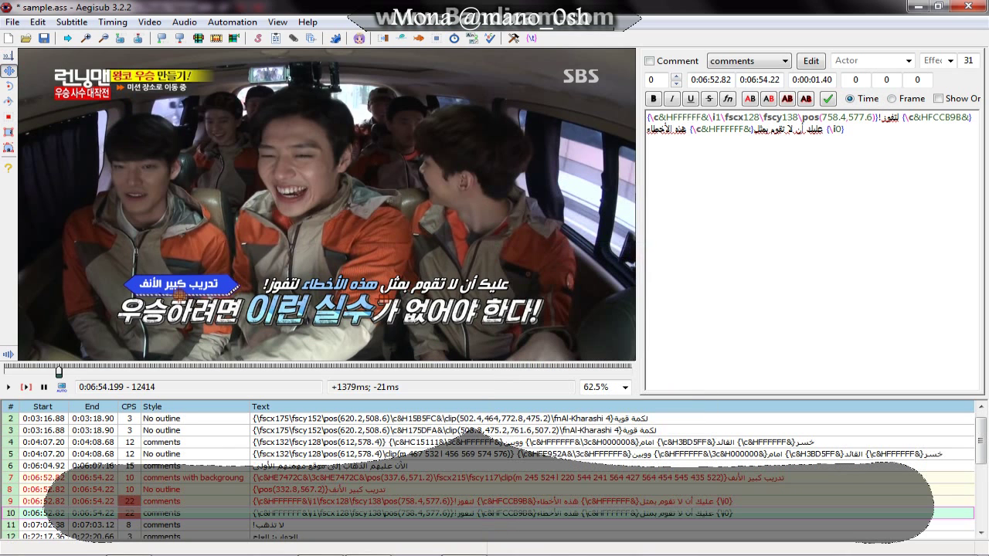
- Set the color of هذه الأخطاء in the duplicated tenth line to the lighter cyan &HFCF1AB&
click(922, 117)
click(751, 99)
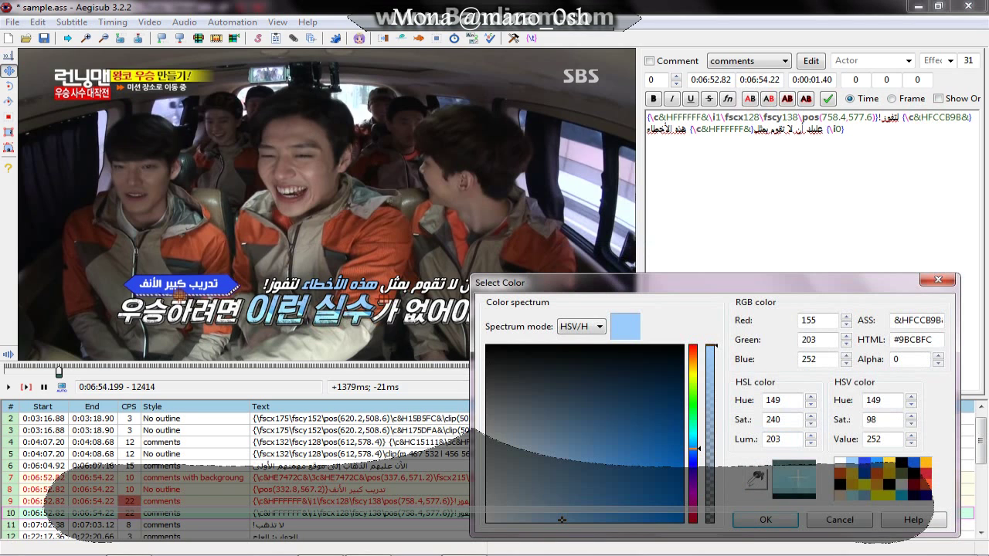
drag(562, 519, 571, 510)
click(765, 520)
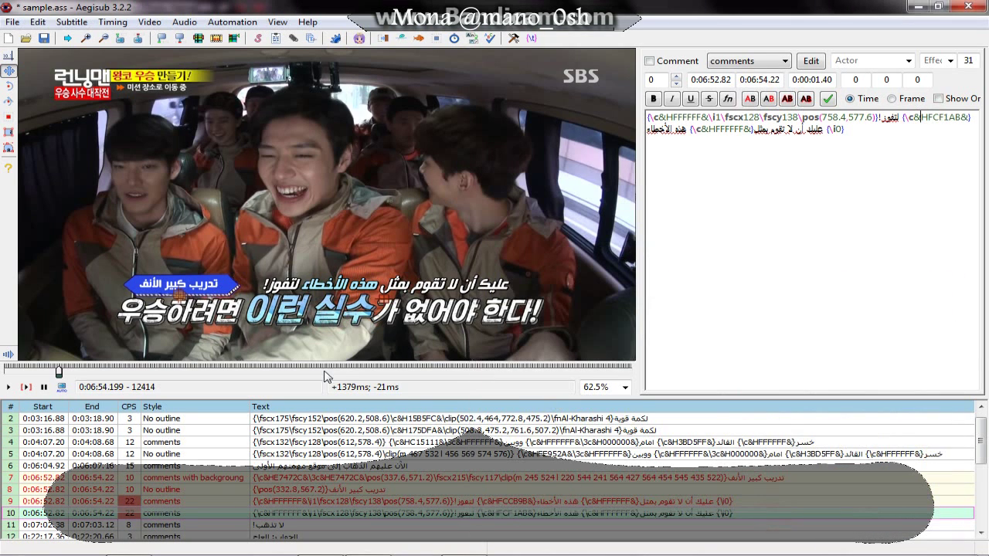
- Draw a vector clip over the tenth line's blue words through (600,513), (580,558), (672,576), (700,515), (747,584), (673,576) and assign the No outline style
click(9, 148)
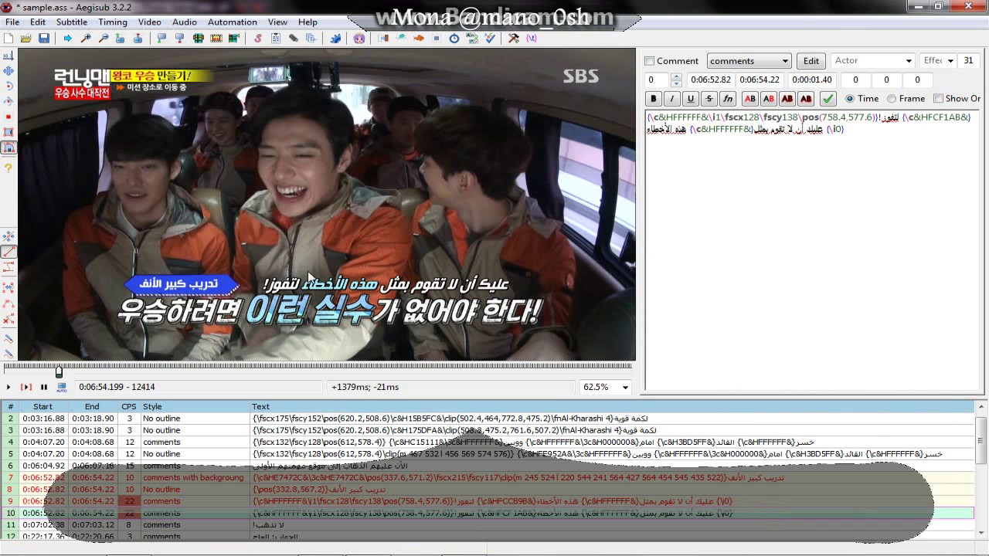
click(308, 276)
click(298, 291)
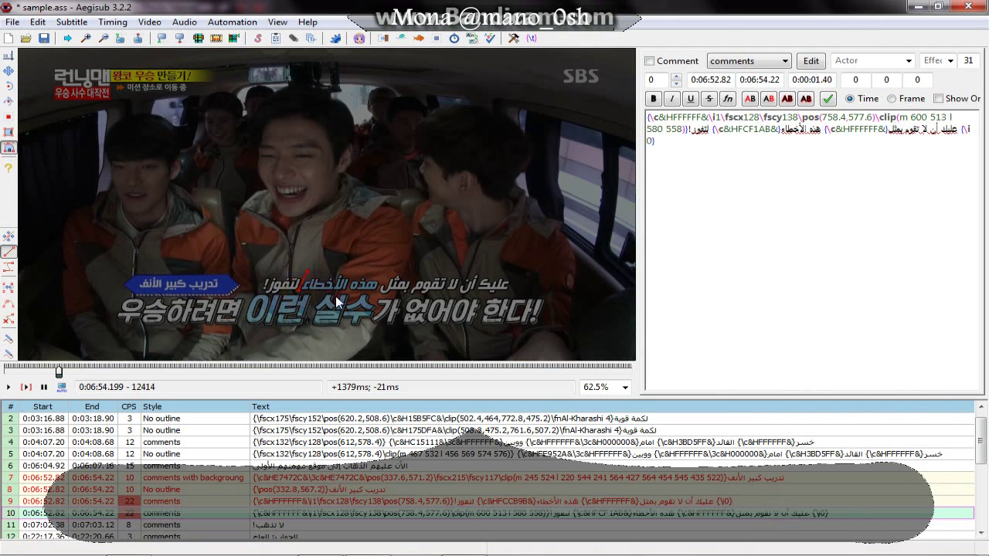
click(337, 303)
click(356, 271)
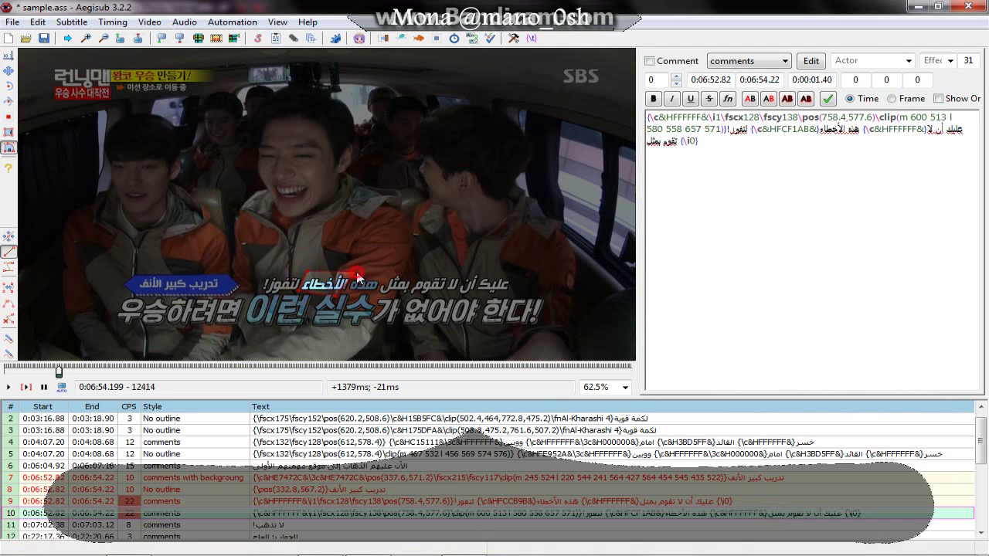
click(380, 308)
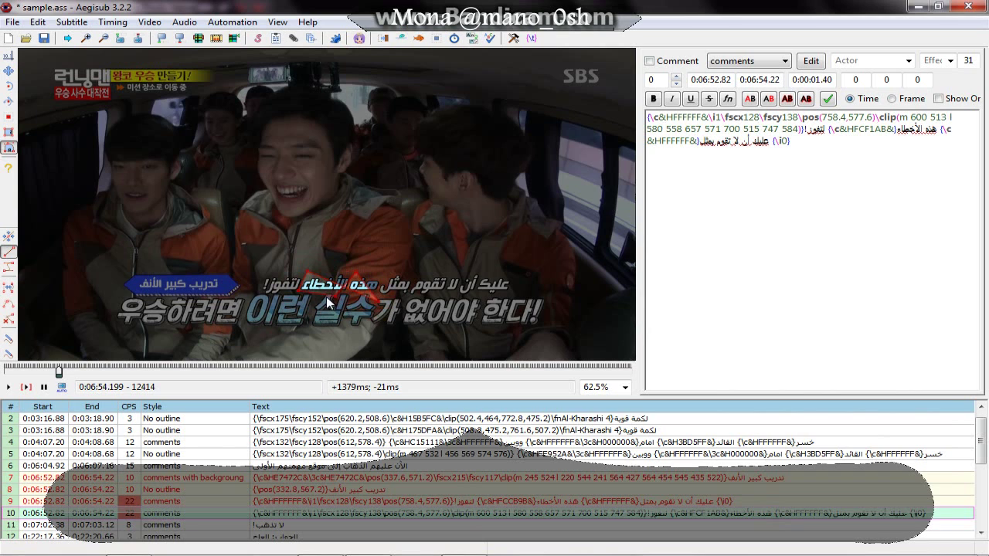
click(344, 302)
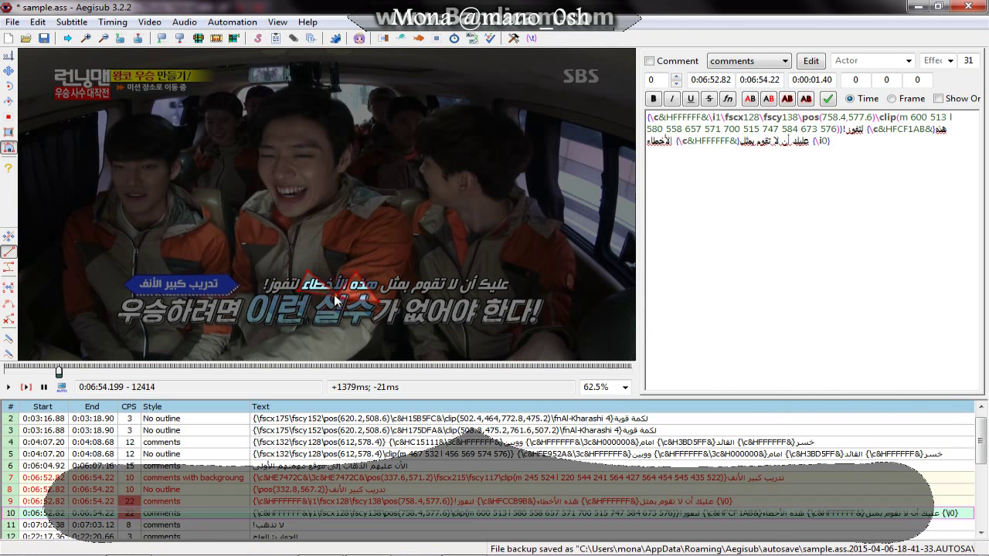
drag(338, 301, 345, 303)
click(7, 59)
click(748, 60)
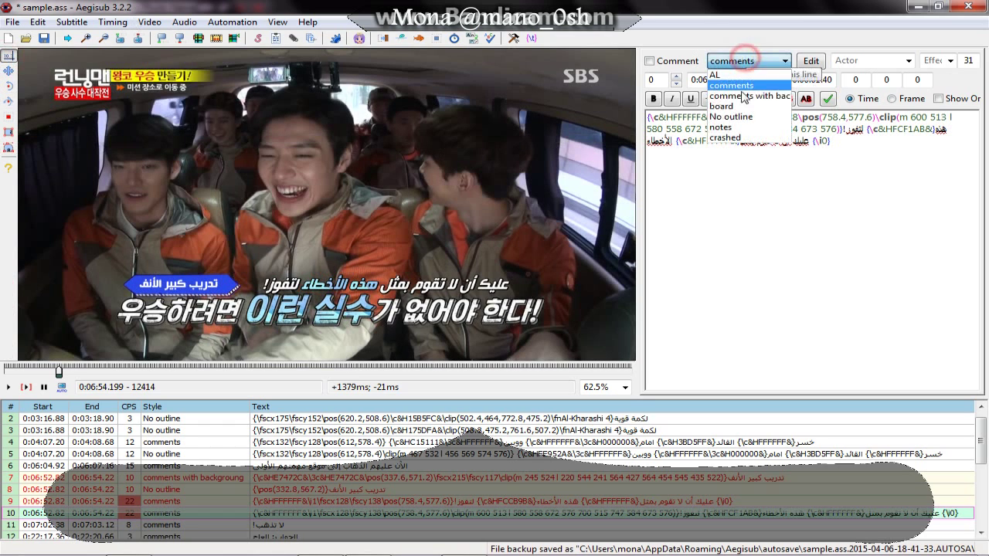
click(734, 116)
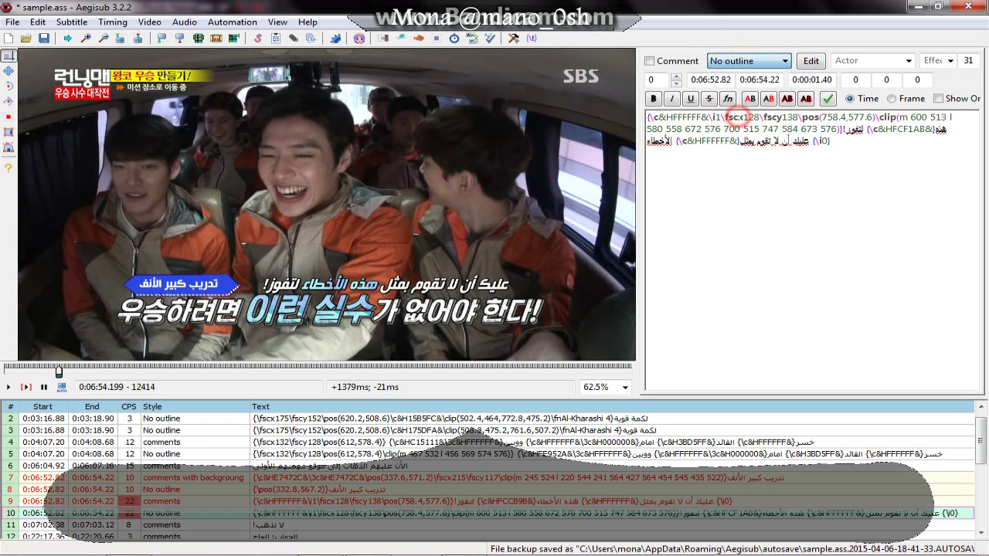
- Play the eleventh line, لا تذهب!, in the video, duplicate it and select the first copy
click(573, 526)
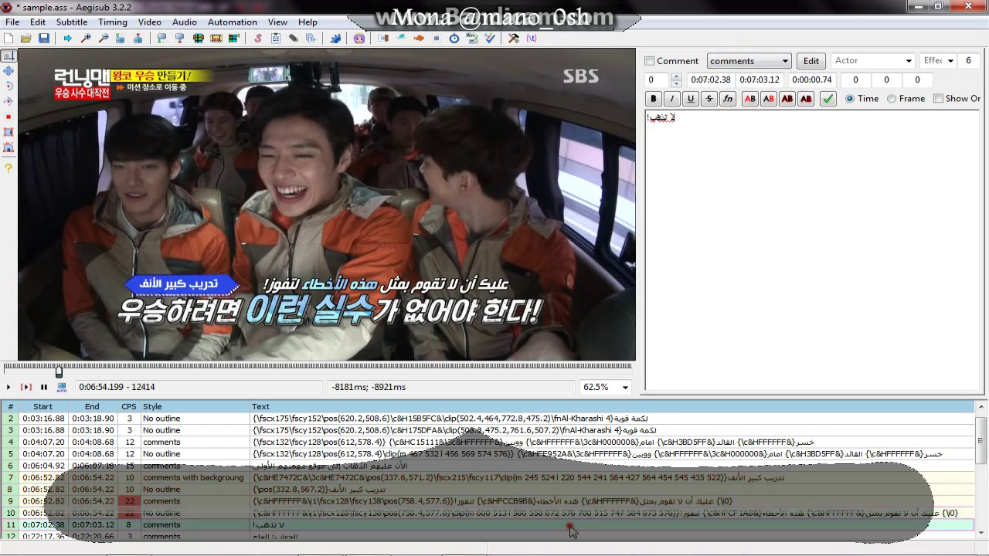
click(25, 387)
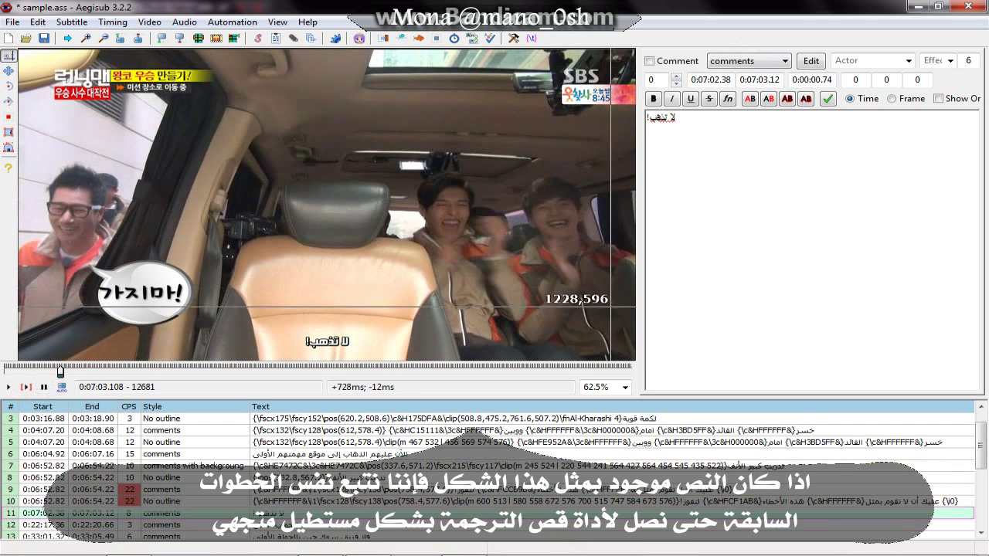
right_click(487, 516)
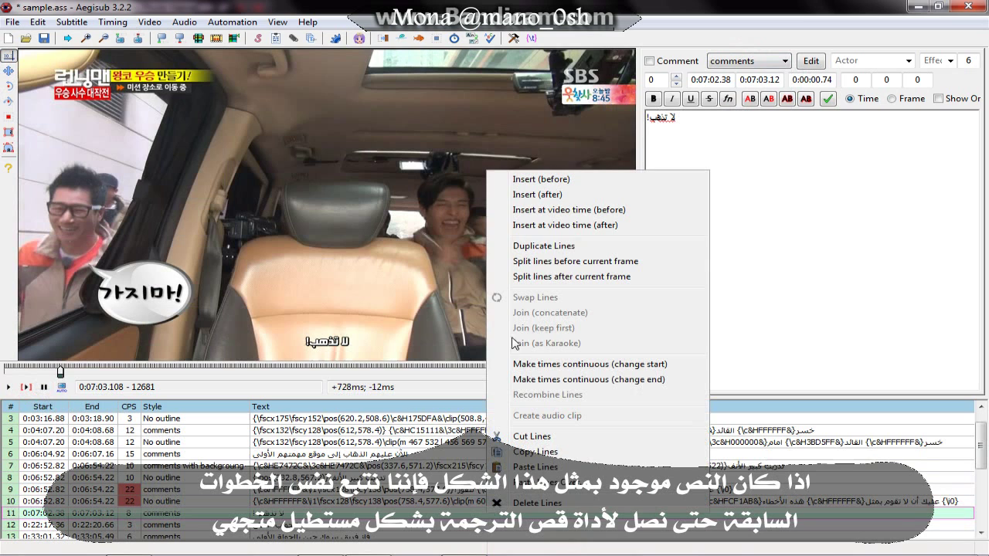
click(546, 236)
click(447, 502)
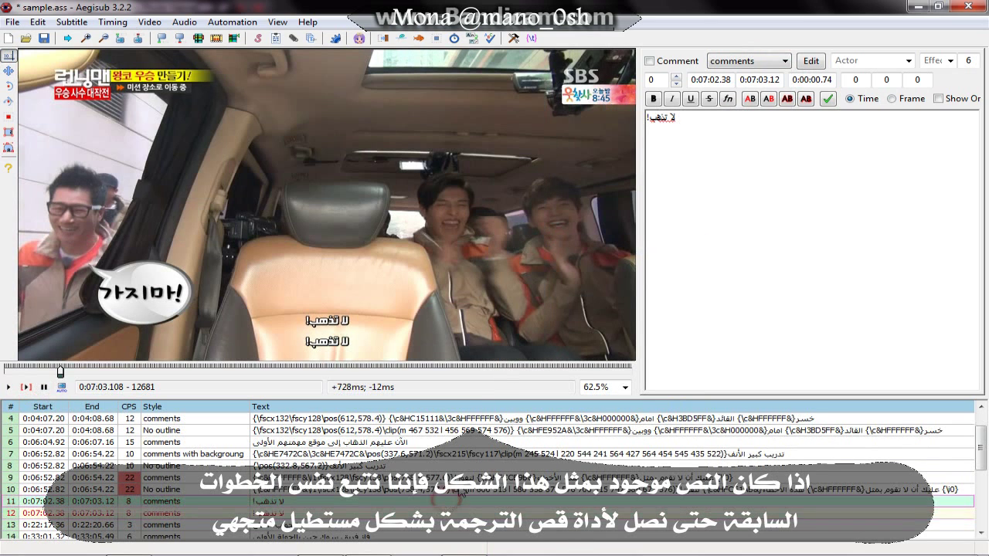
- Set both the primary and outline colors of the eleventh line, لا تذهب!, to light gray &HEBEBEB&
click(672, 202)
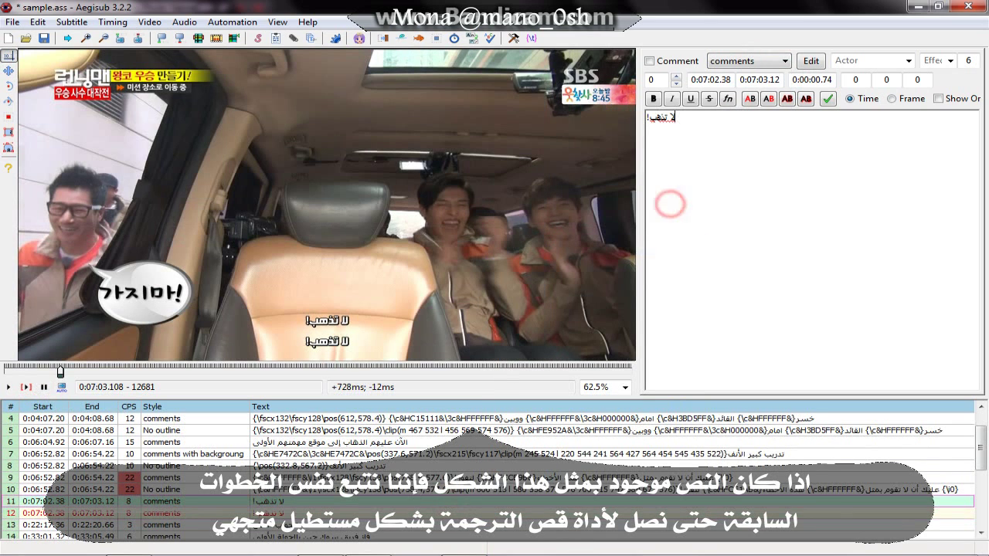
click(748, 99)
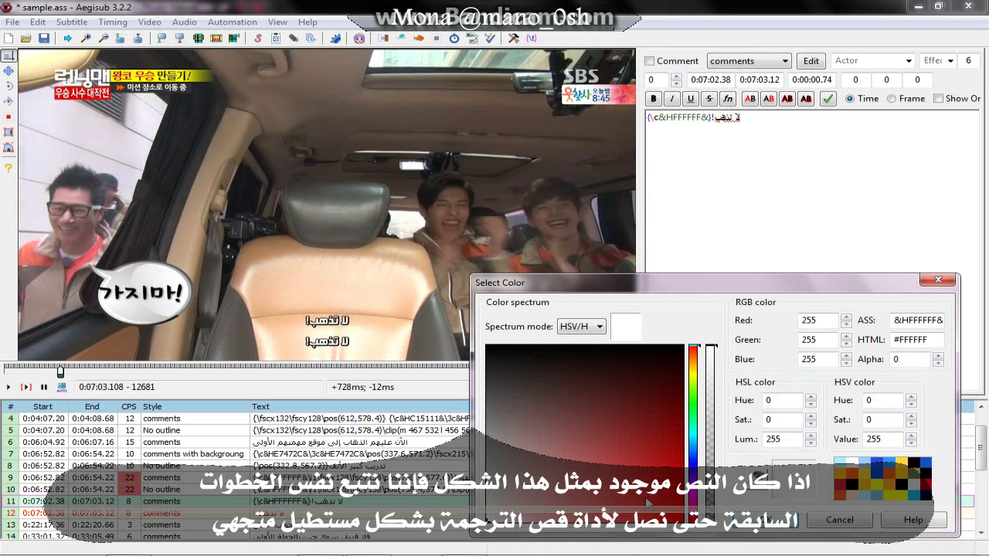
click(786, 487)
click(780, 518)
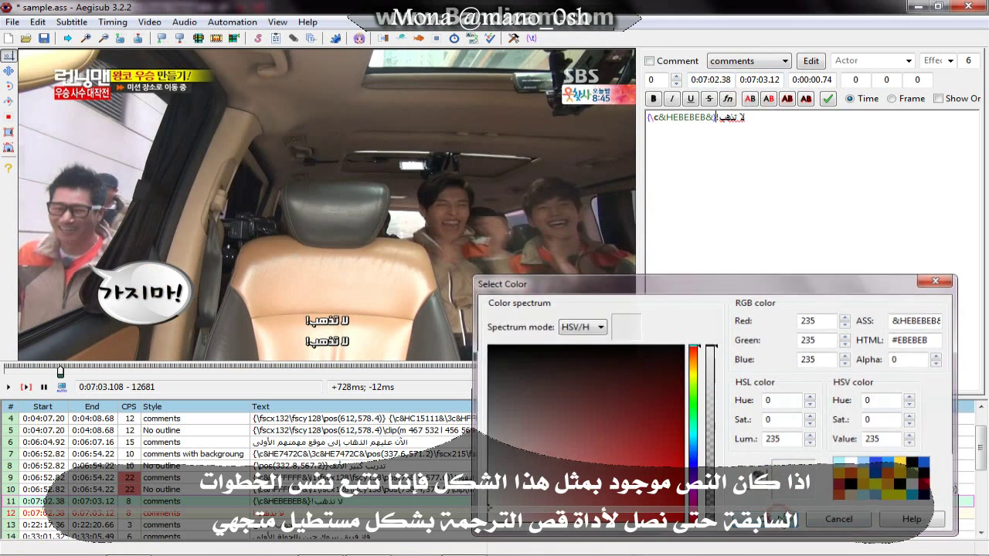
click(786, 99)
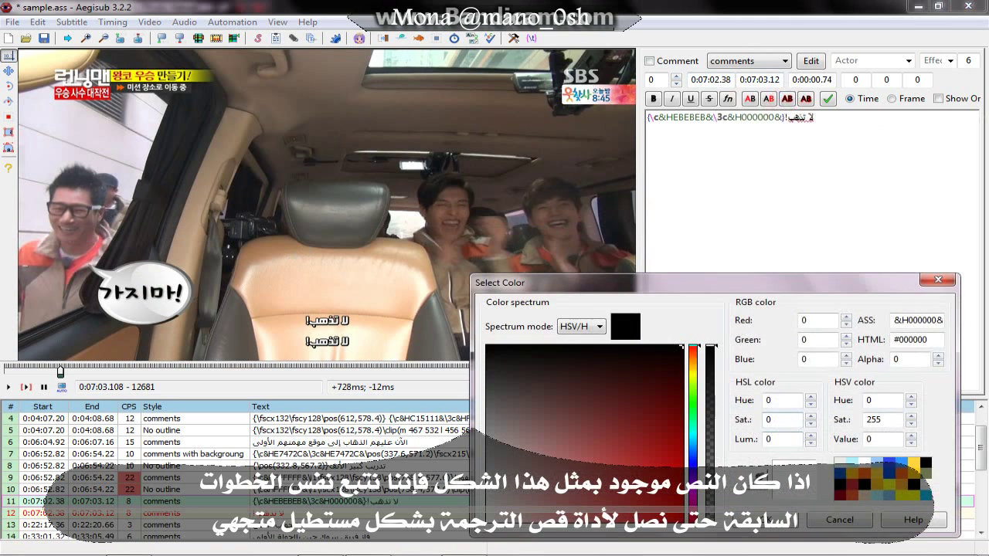
click(839, 462)
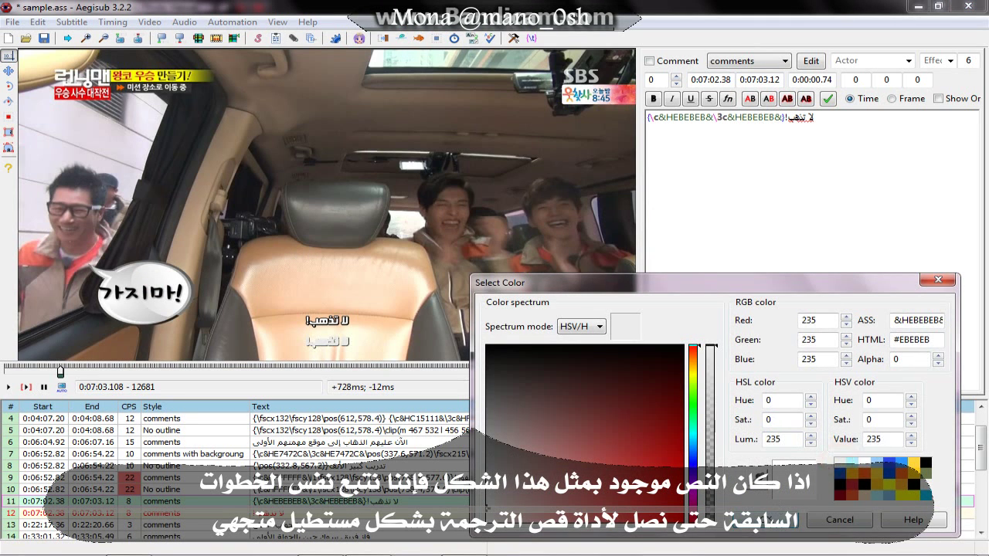
click(766, 516)
- Assign the comments with backgroung style to the eleventh line and position it over the speech bubble's Korean text at (264,585)
click(728, 62)
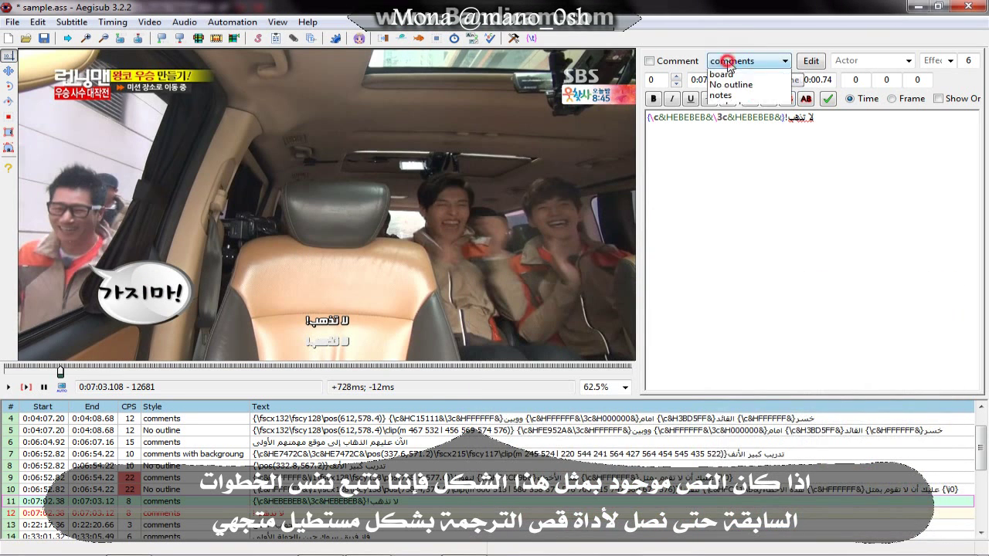
click(739, 103)
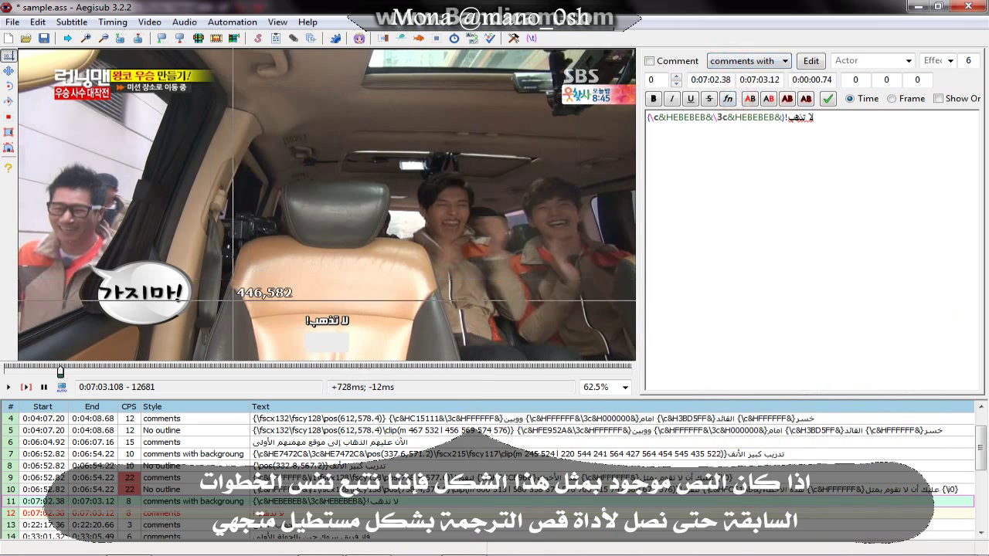
double_click(145, 301)
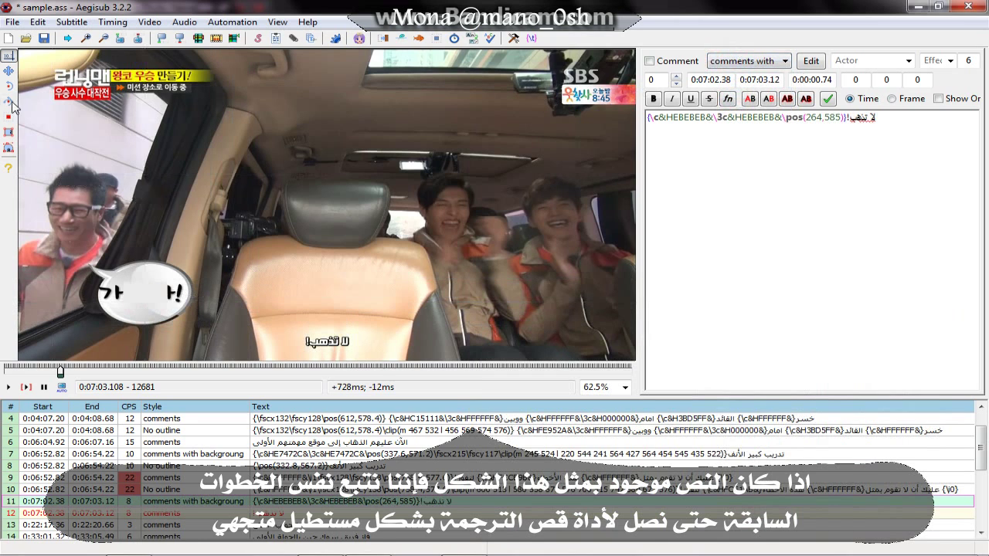
- Draw a vector clip for the eleventh line inside the speech bubble with points (267,494), (177,595), (324,612) and (276,500)
click(8, 146)
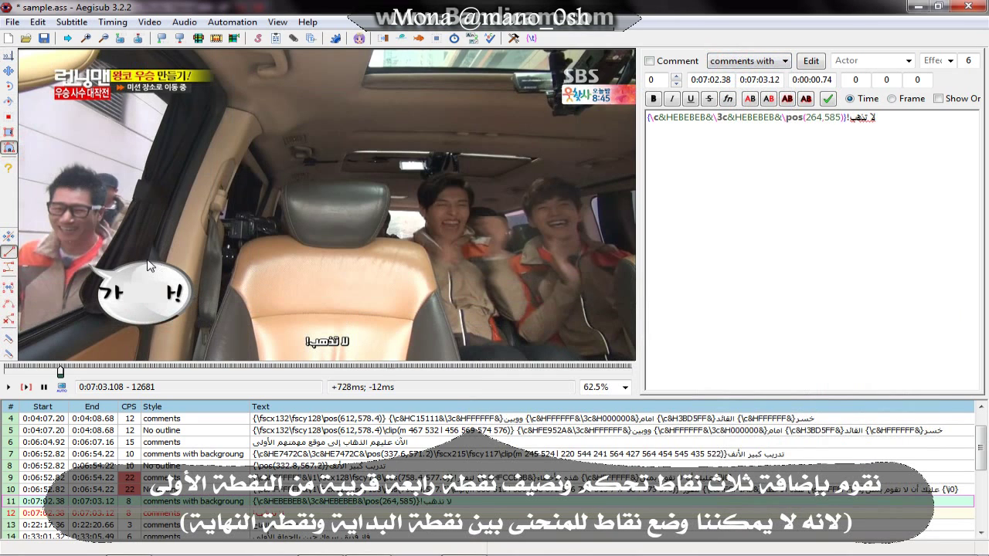
click(147, 262)
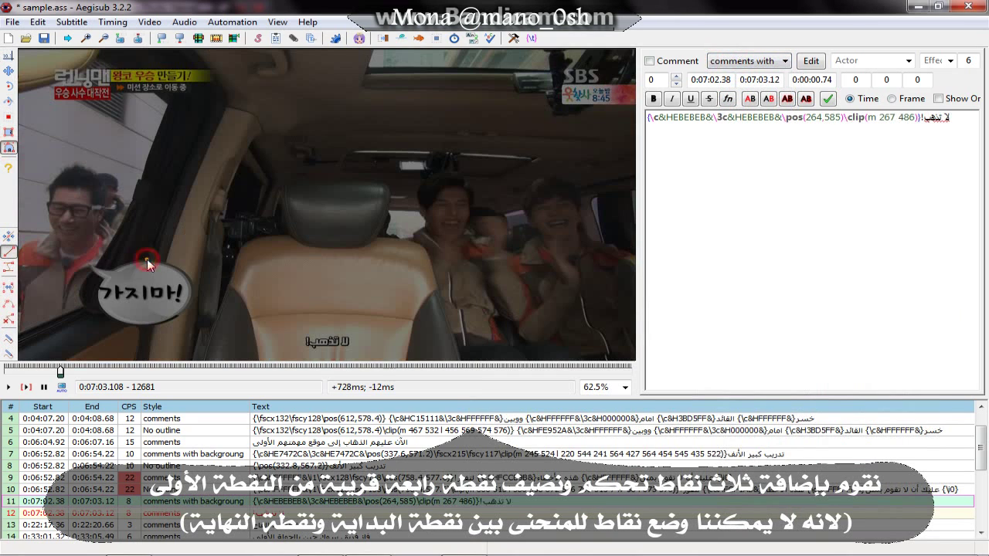
click(104, 305)
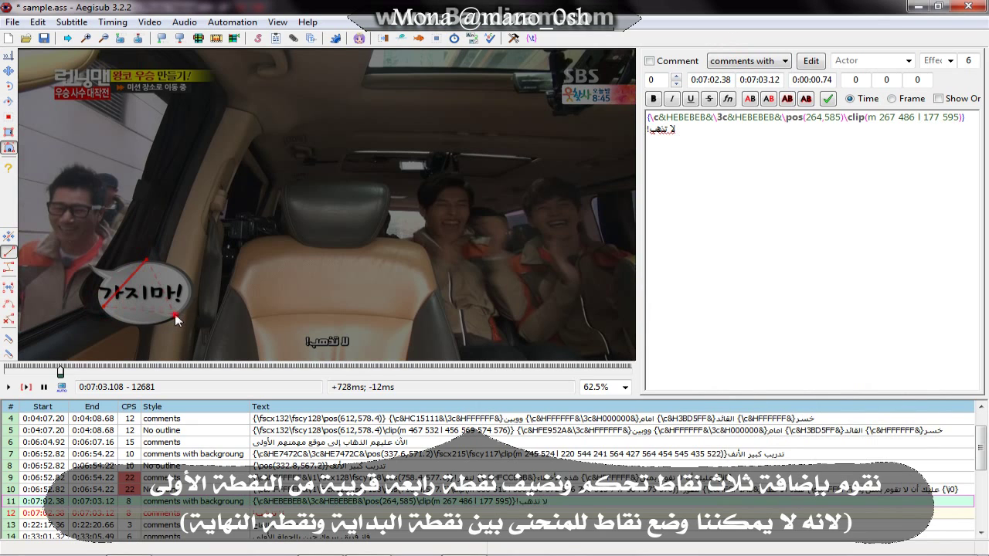
click(175, 314)
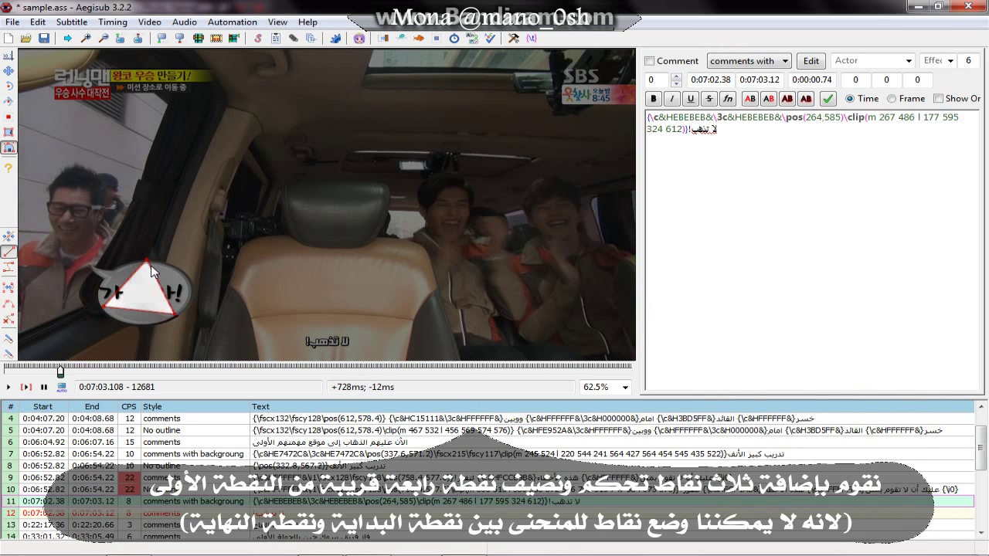
click(151, 268)
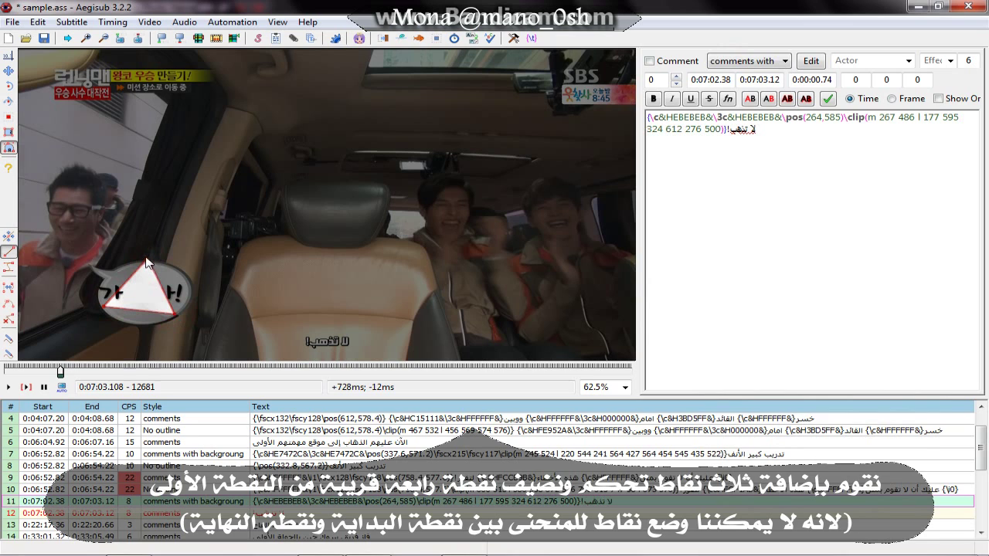
drag(147, 261, 147, 265)
- Convert the clip's right edge to a Bezier curve following the bubble, with control points (365,599) and (375,492)
click(11, 289)
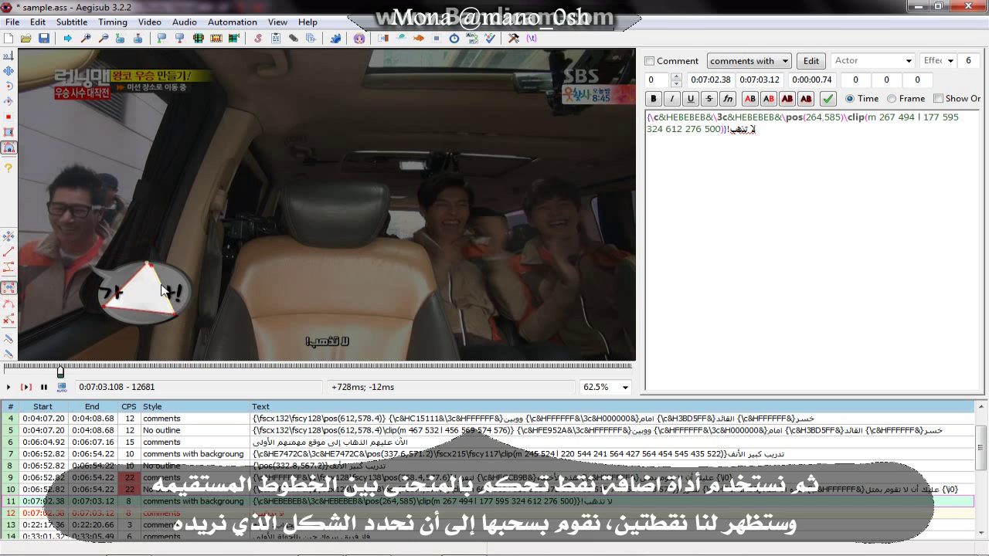
click(159, 283)
drag(158, 278, 199, 260)
drag(169, 303, 194, 308)
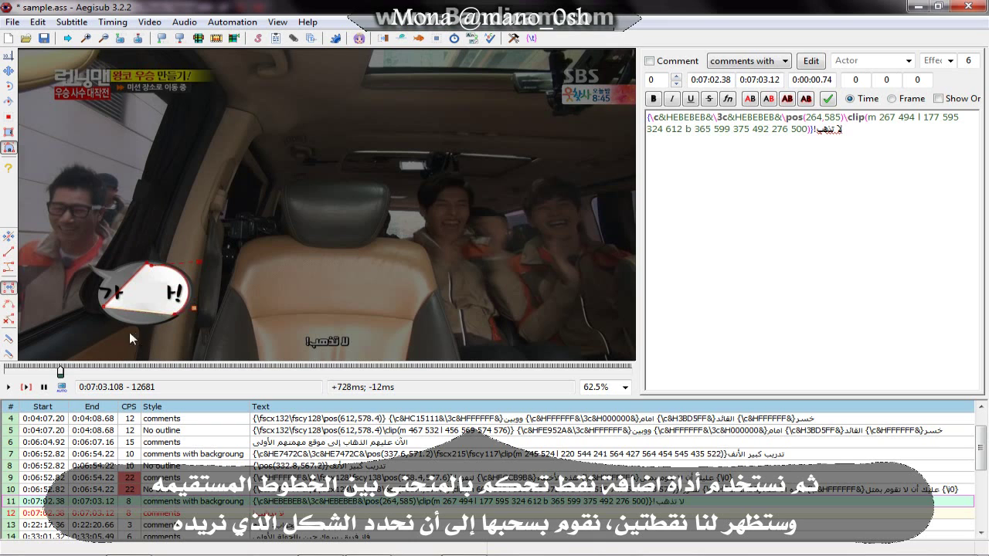
- Curve the clip's bottom and left edges to the bubble's outline and move its last point to (265,494) to close the shape
click(149, 313)
drag(157, 319, 110, 326)
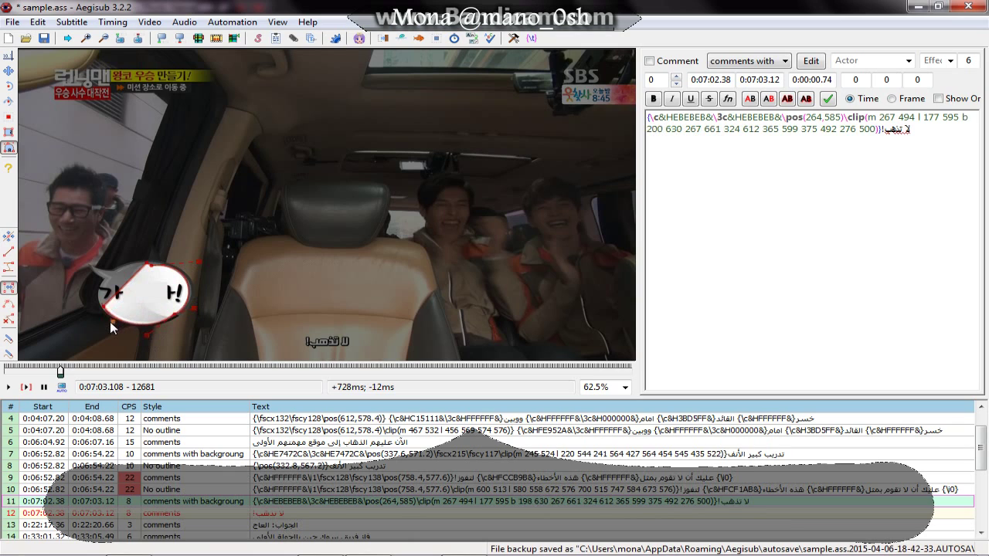
click(120, 317)
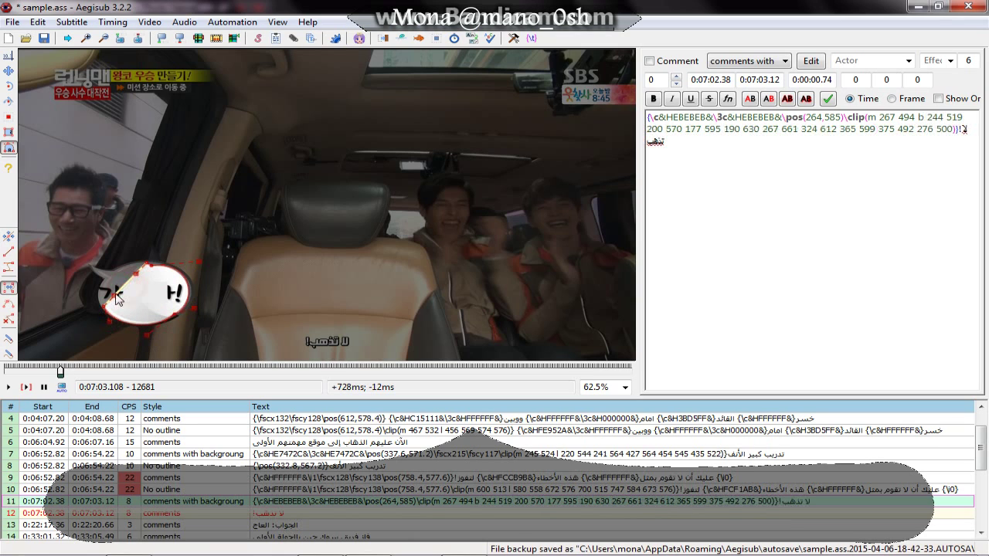
drag(116, 299, 83, 278)
mouse_move(149, 266)
mouse_down()
mouse_move(136, 279)
mouse_move(139, 260)
mouse_up()
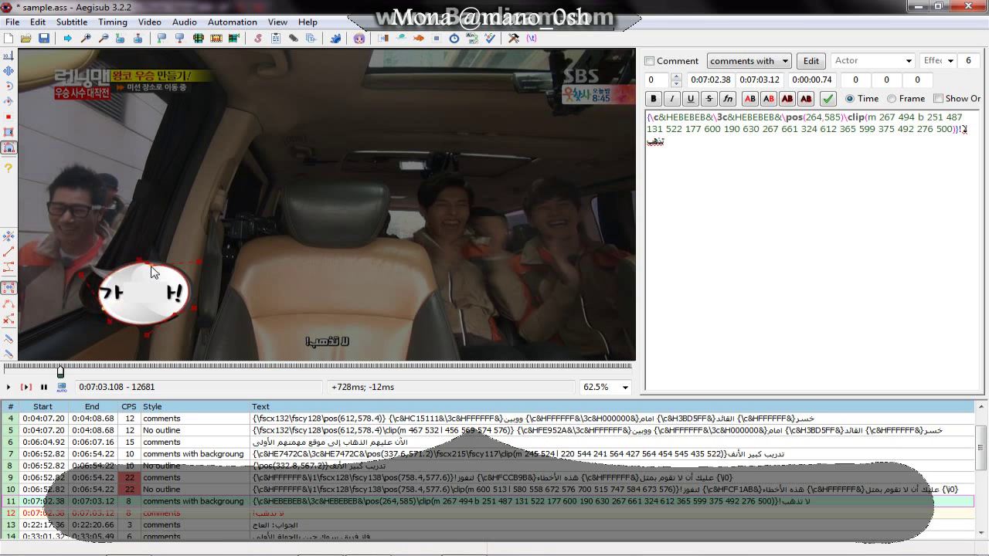
drag(152, 270, 148, 268)
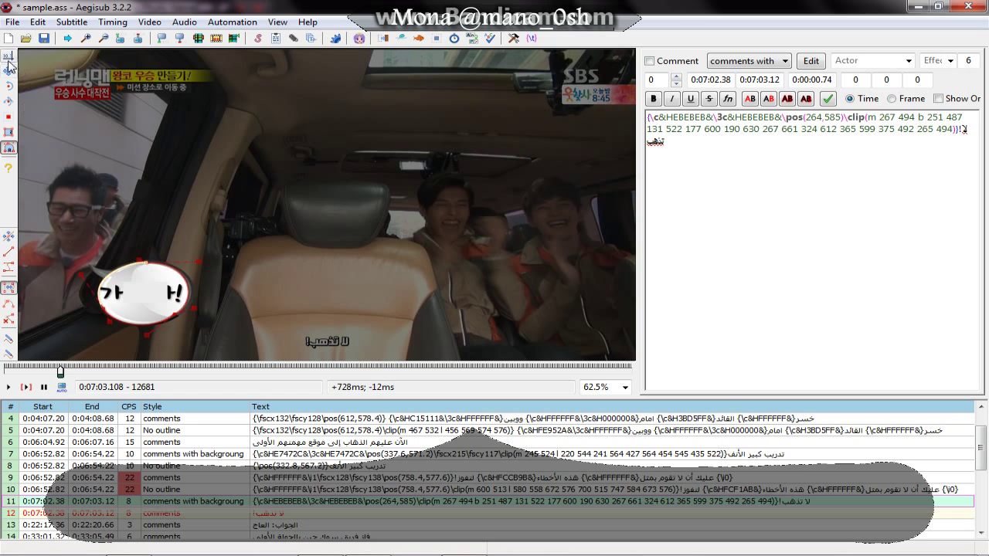
- Scale the eleventh line's gray box to 223 horizontally and 275 vertically to cover the Korean text in the bubble
click(8, 57)
click(8, 117)
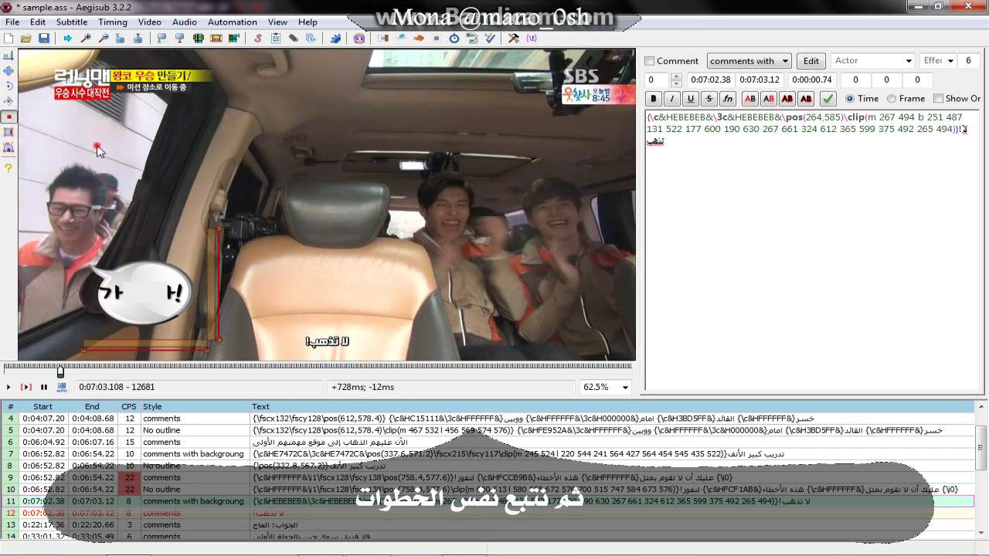
drag(219, 201, 185, 93)
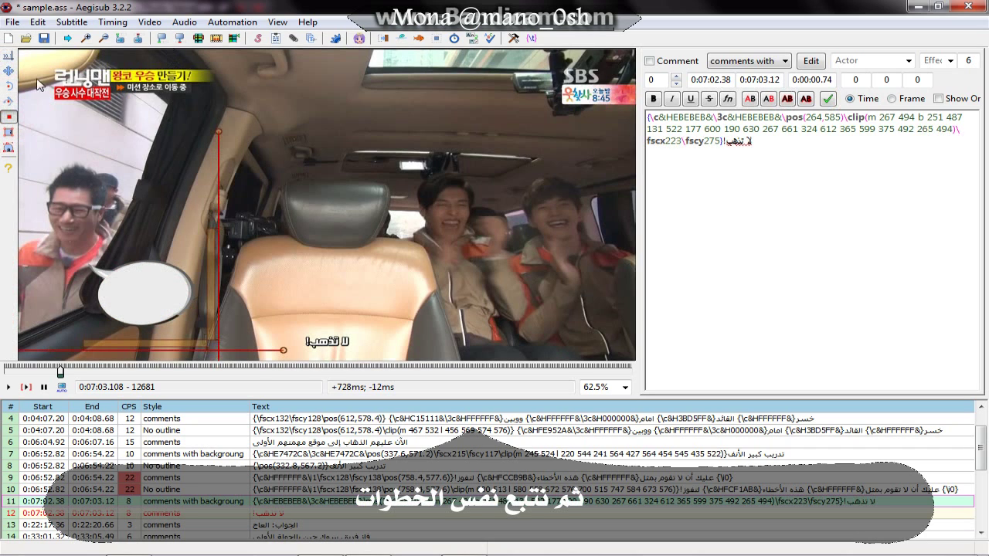
click(8, 57)
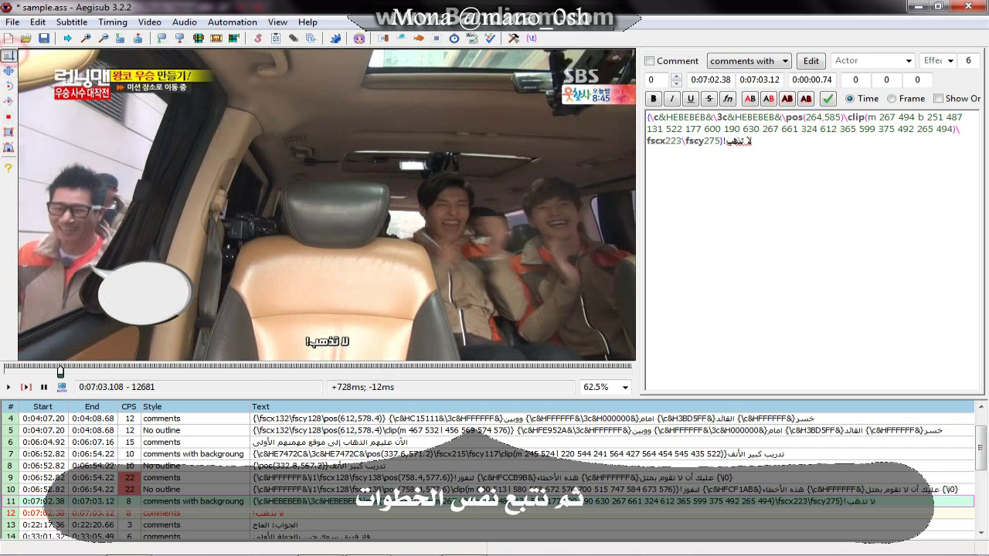
- Set the twelfth line's primary color to black &H000000& and assign it the No outline style
click(276, 513)
click(700, 261)
key(ctrl+a)
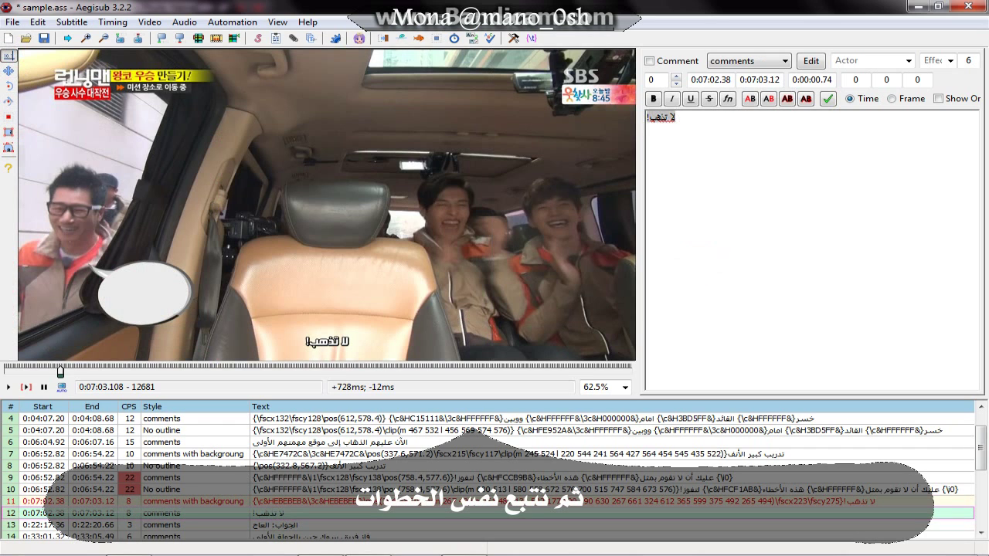
click(749, 99)
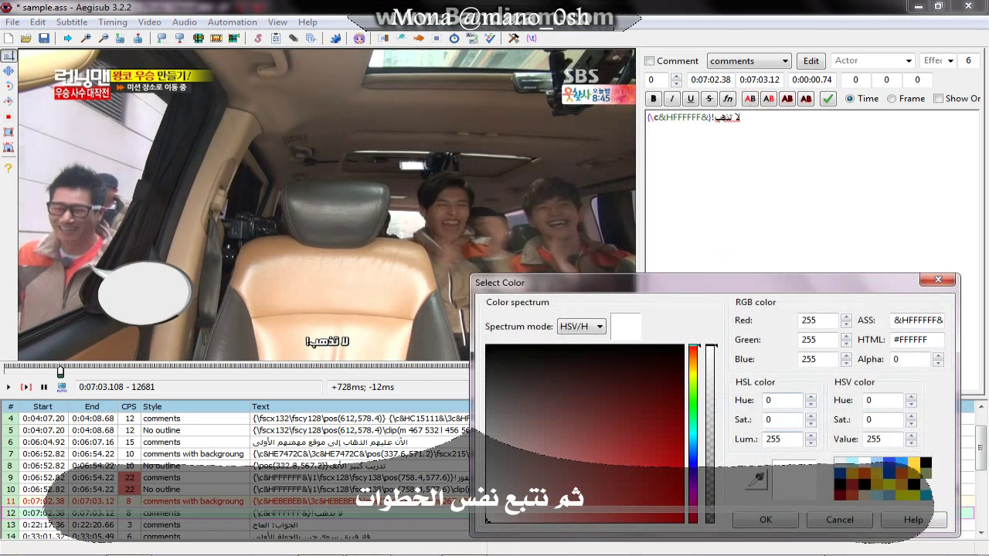
click(840, 483)
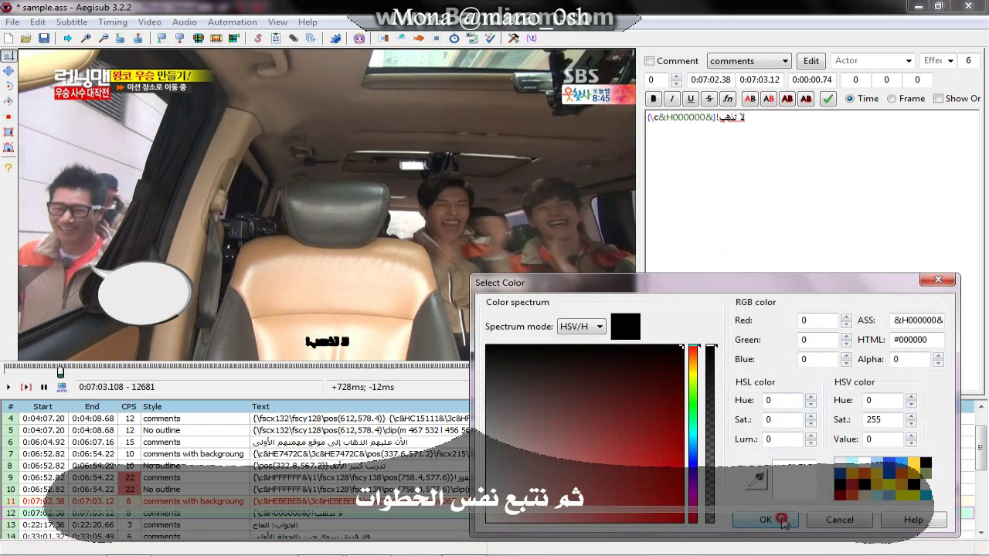
click(765, 519)
click(768, 62)
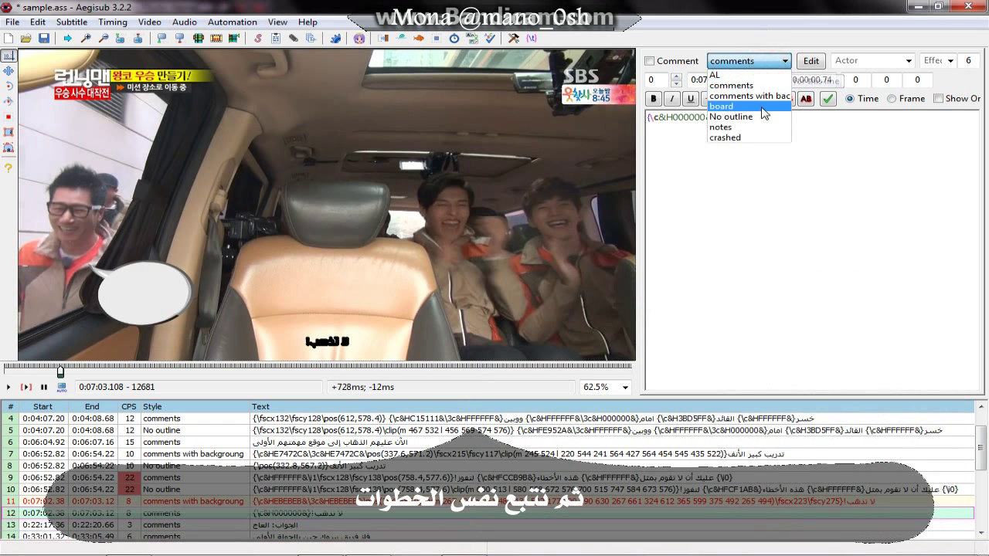
click(762, 116)
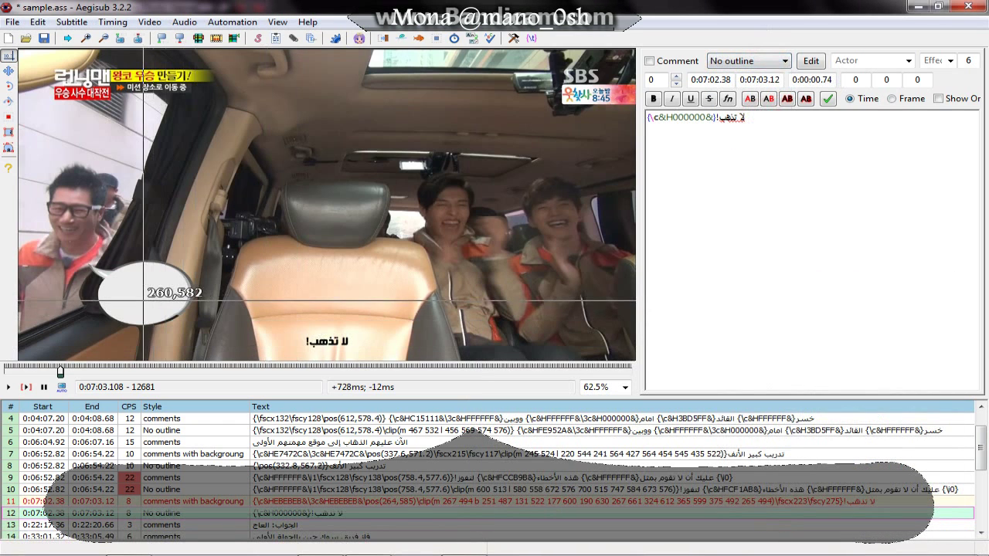
- Place the twelfth line in the speech bubble at (263.2,596.4), scaled to 125 horizontally and 130 vertically
double_click(143, 300)
click(9, 117)
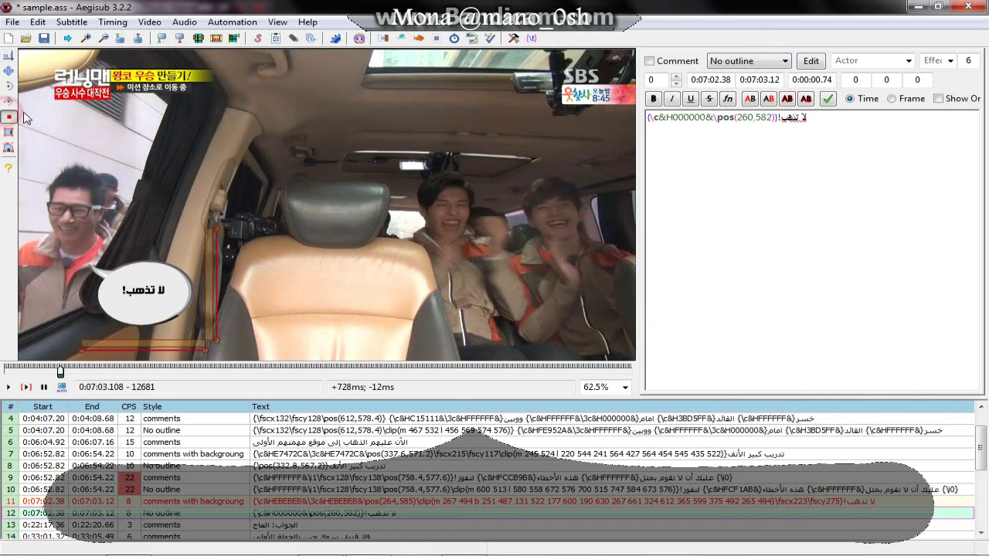
drag(65, 137, 83, 123)
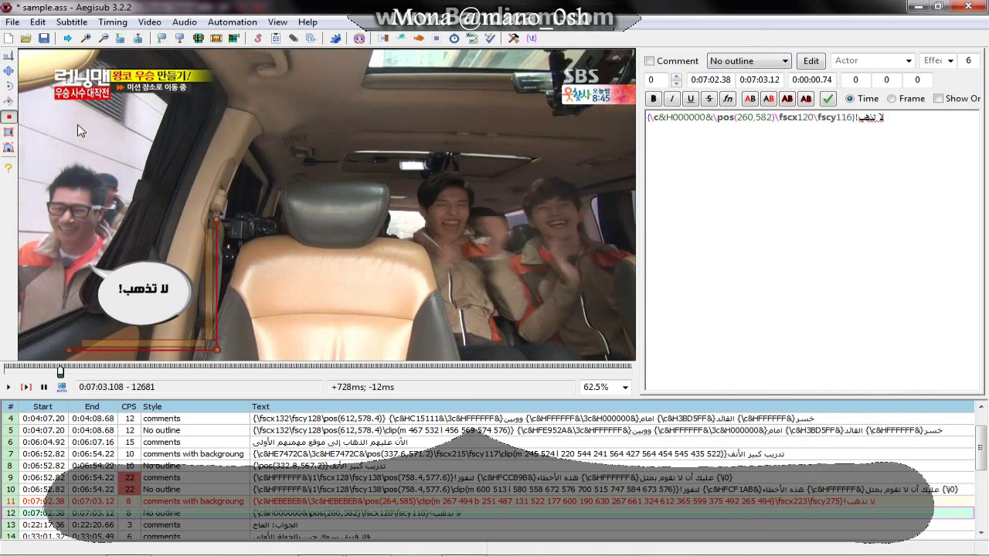
click(8, 71)
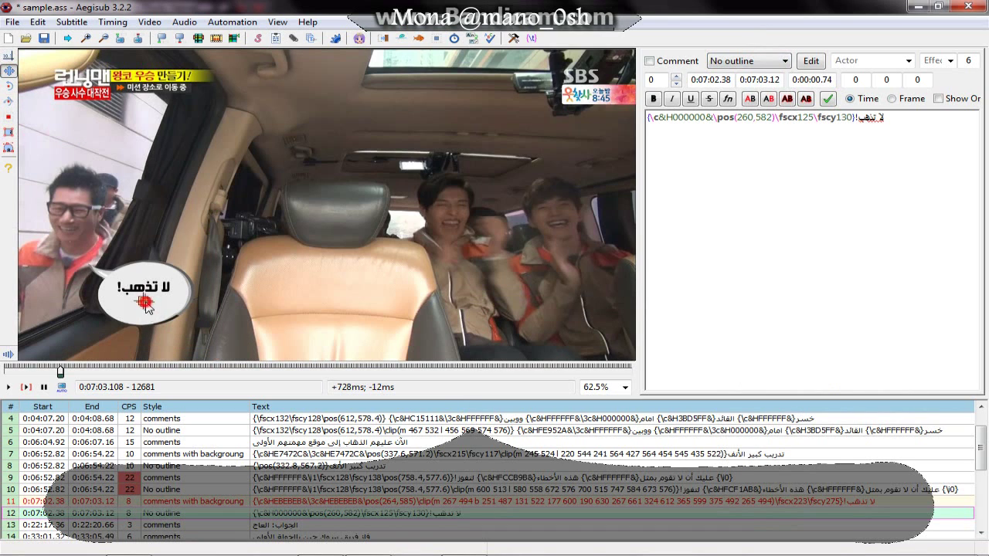
drag(145, 307, 149, 313)
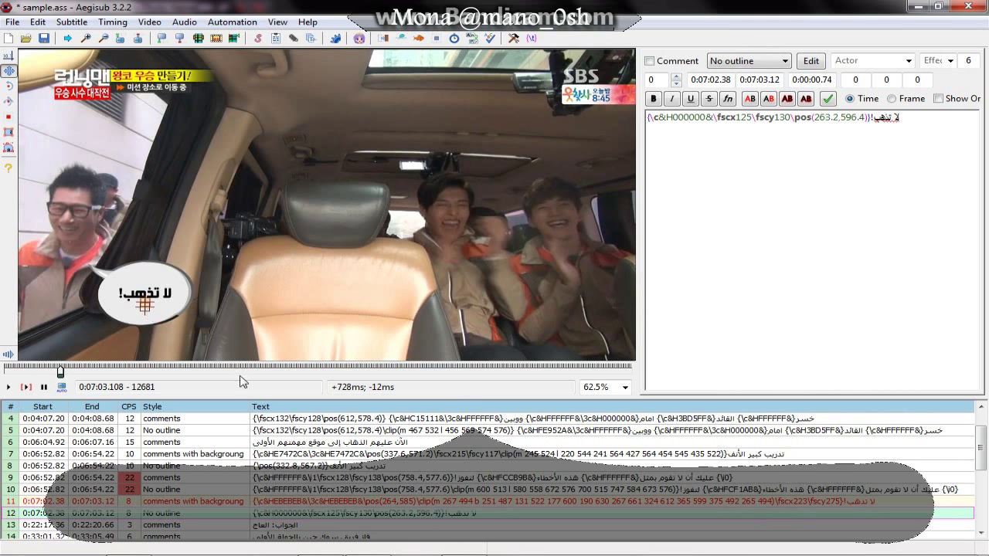
- In the fourteenth line, set the primary color of the words "بالجولة الأولى" to black &H000000&
click(358, 536)
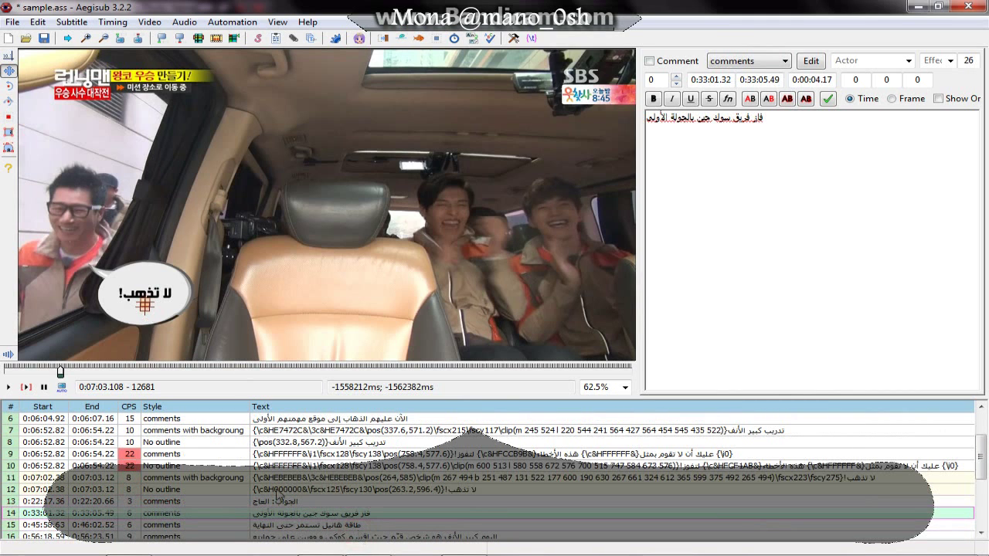
click(27, 387)
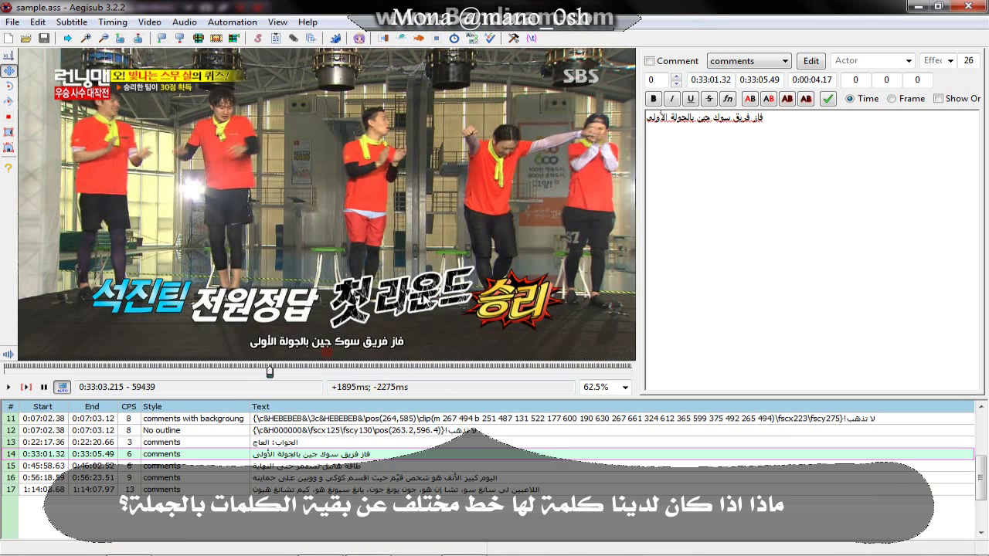
drag(764, 117, 751, 117)
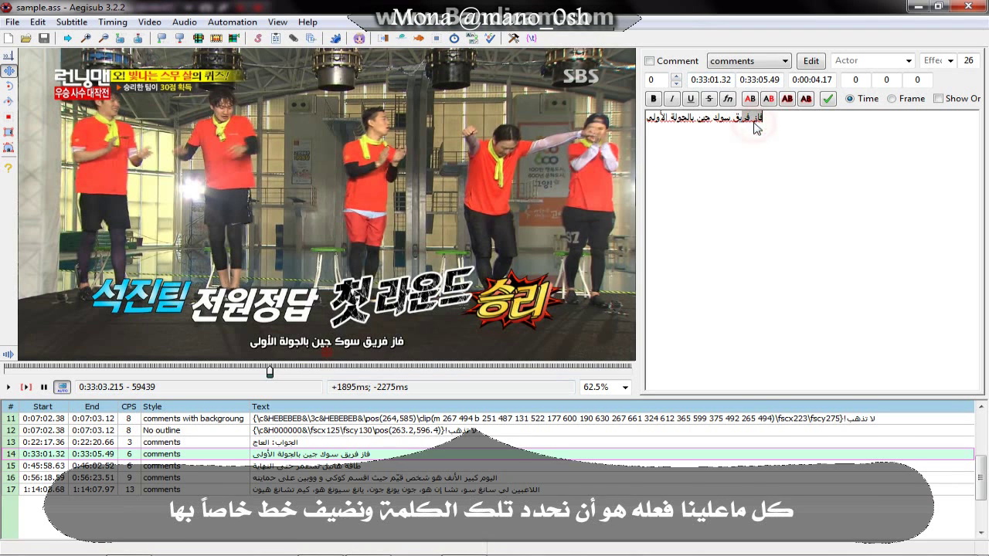
click(749, 100)
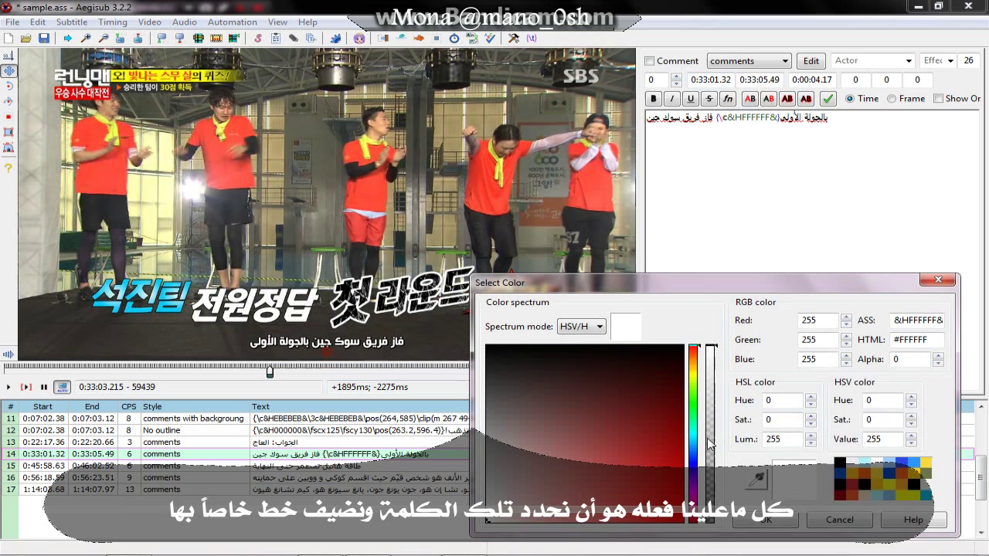
click(755, 481)
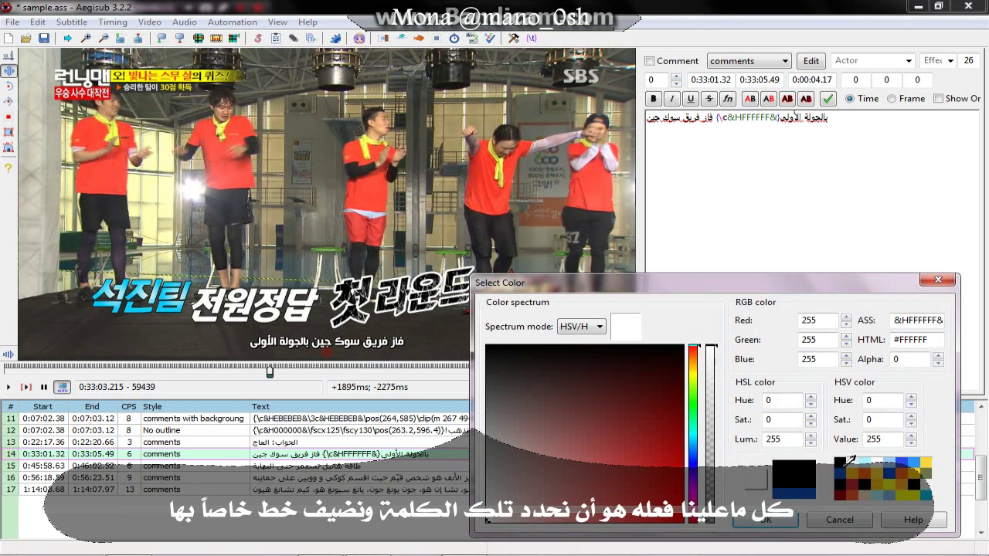
click(841, 464)
click(841, 463)
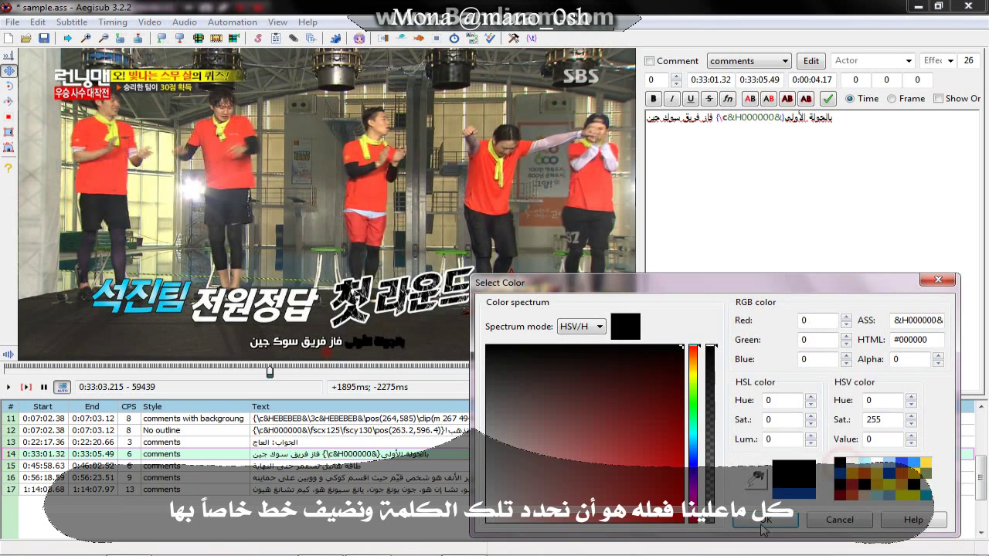
click(764, 520)
- Give the words "بالجولة الأولى" a white &HFFFFFF& outline and the Al-Kharashi 4 font
click(789, 98)
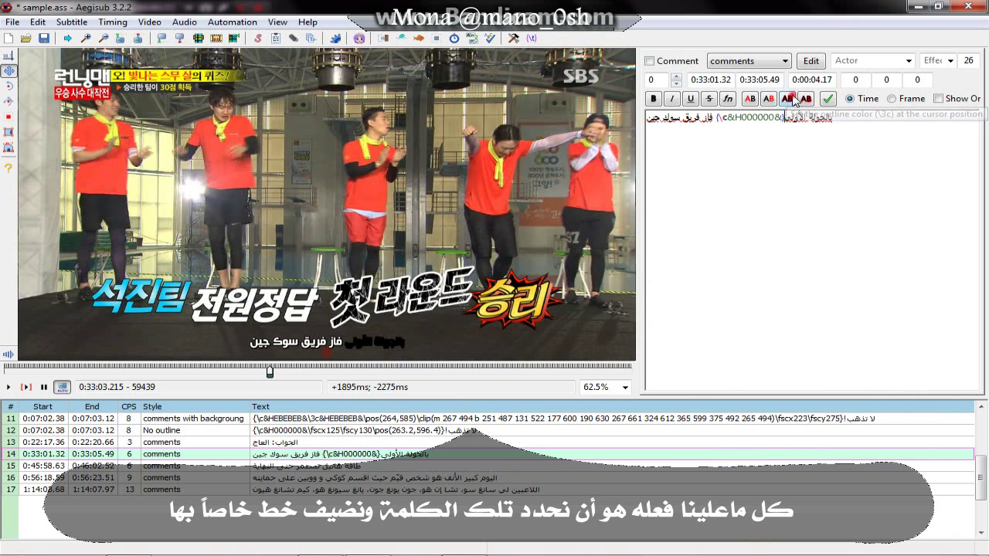
click(852, 463)
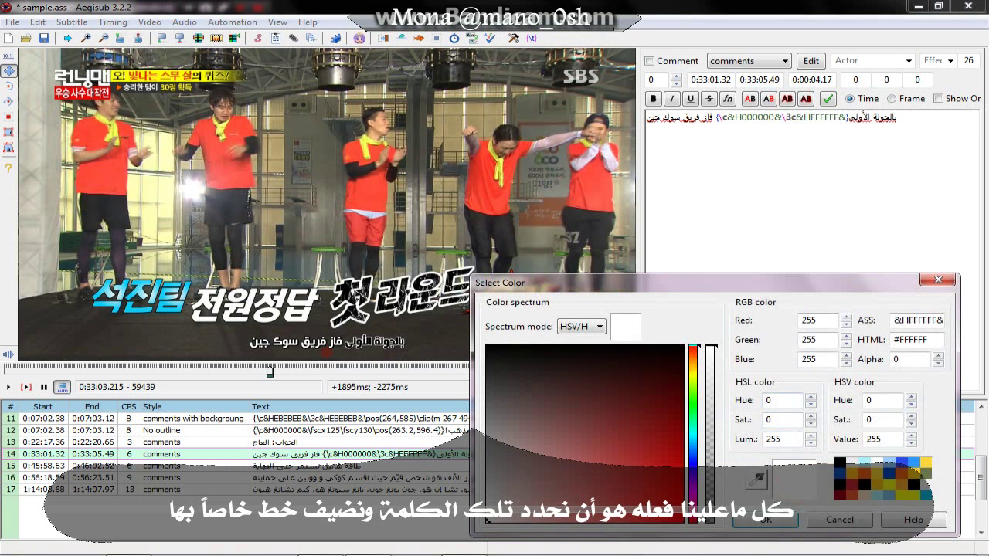
click(763, 520)
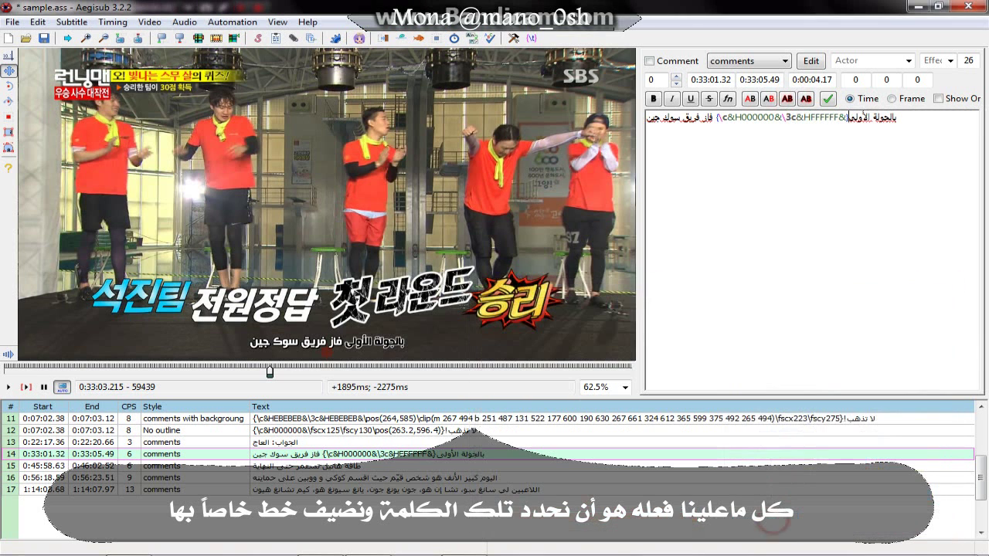
click(730, 100)
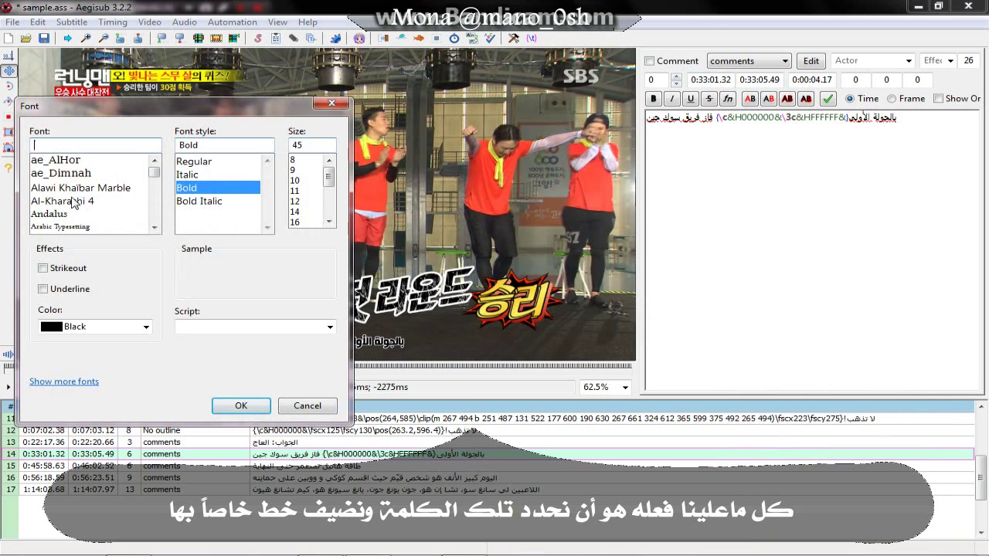
click(71, 200)
click(239, 406)
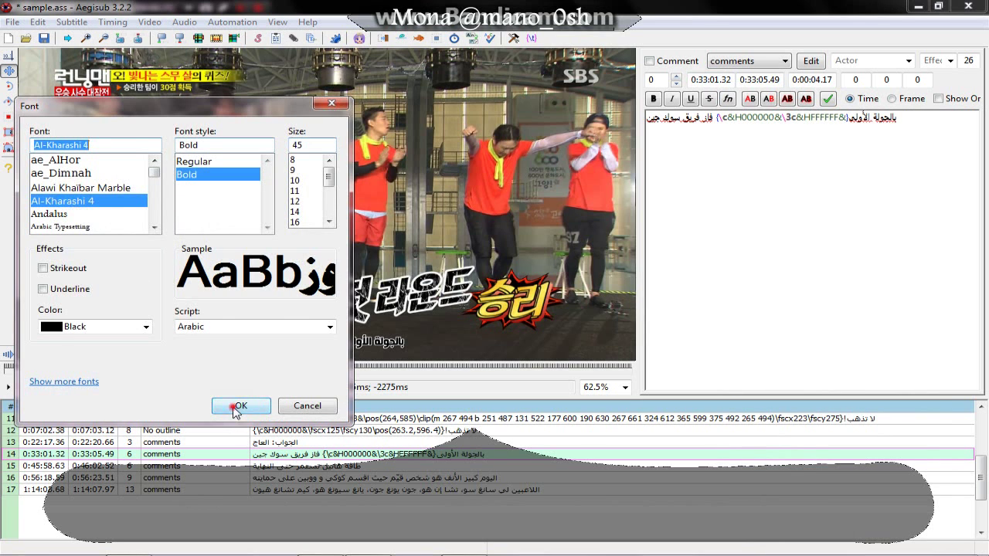
- Color the phrase "فريق سوك جين" blue &HFCCA1C&, sampled from the Korean caption's blue word
double_click(705, 117)
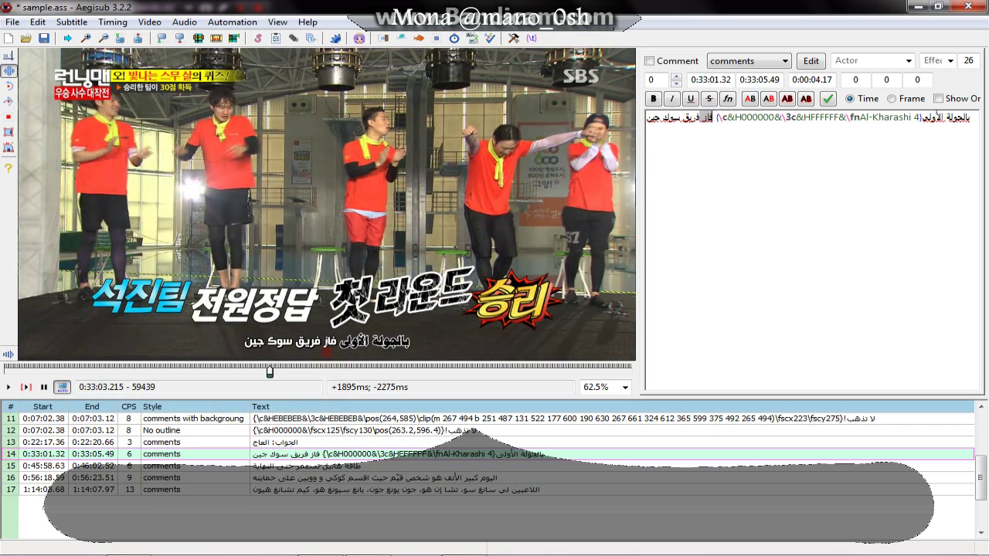
double_click(669, 116)
click(749, 99)
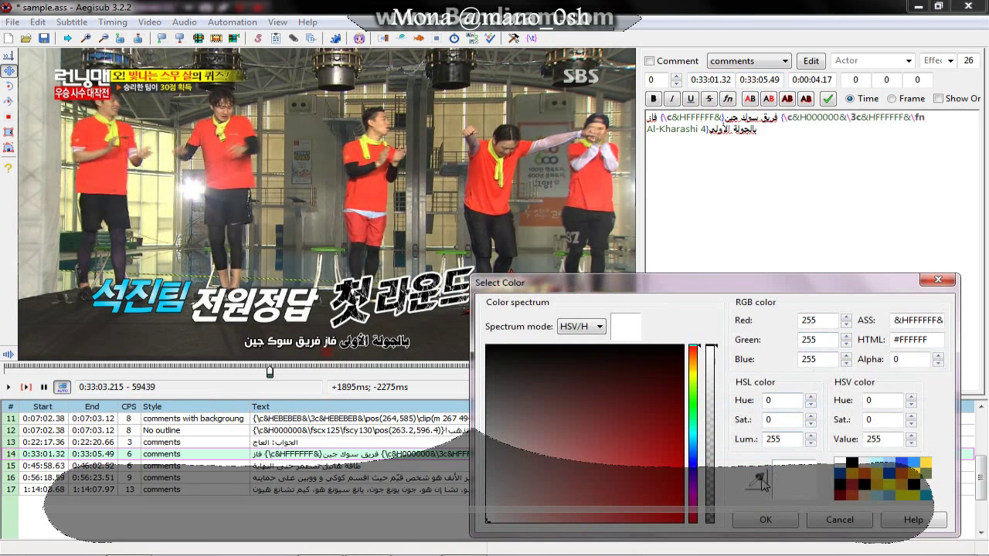
drag(765, 472, 583, 412)
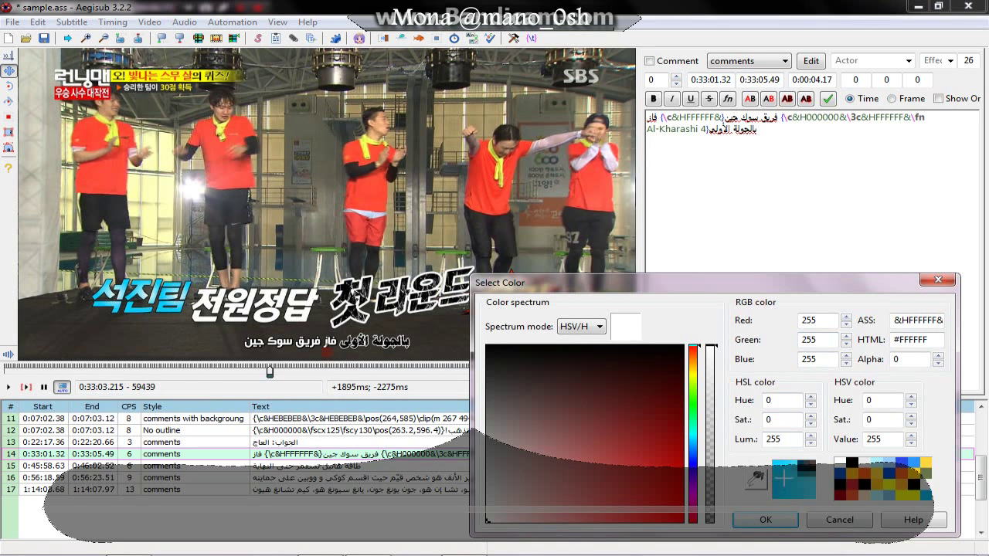
click(765, 520)
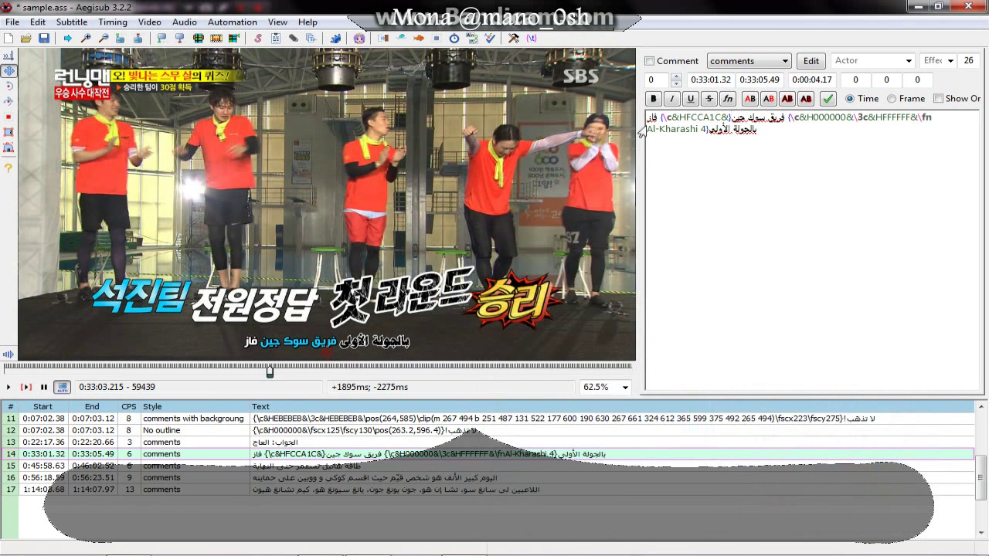
- Color the word "فاز" yellow &H3BD5FA&, sampled from the Korean caption's yellow word
click(750, 99)
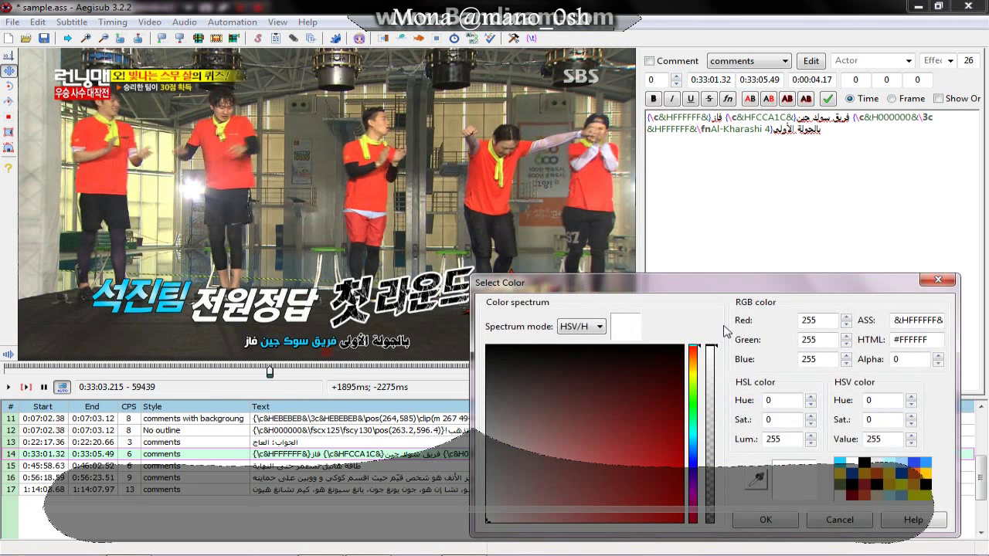
drag(729, 287, 846, 225)
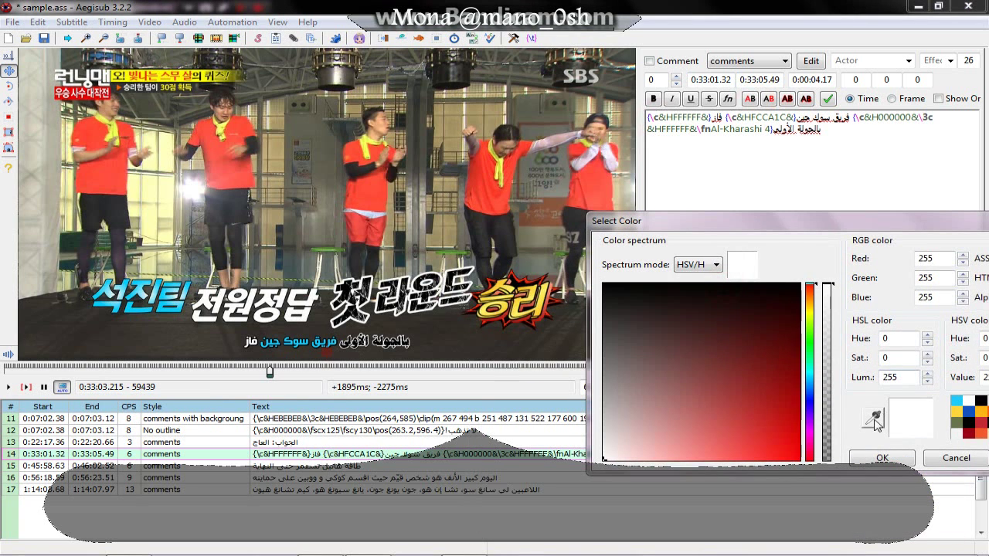
drag(875, 421, 914, 407)
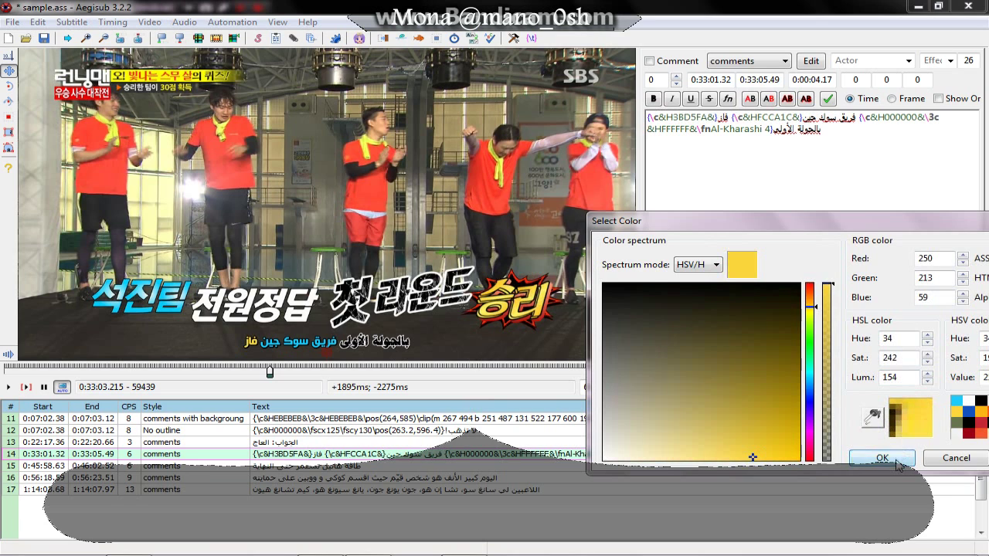
click(882, 458)
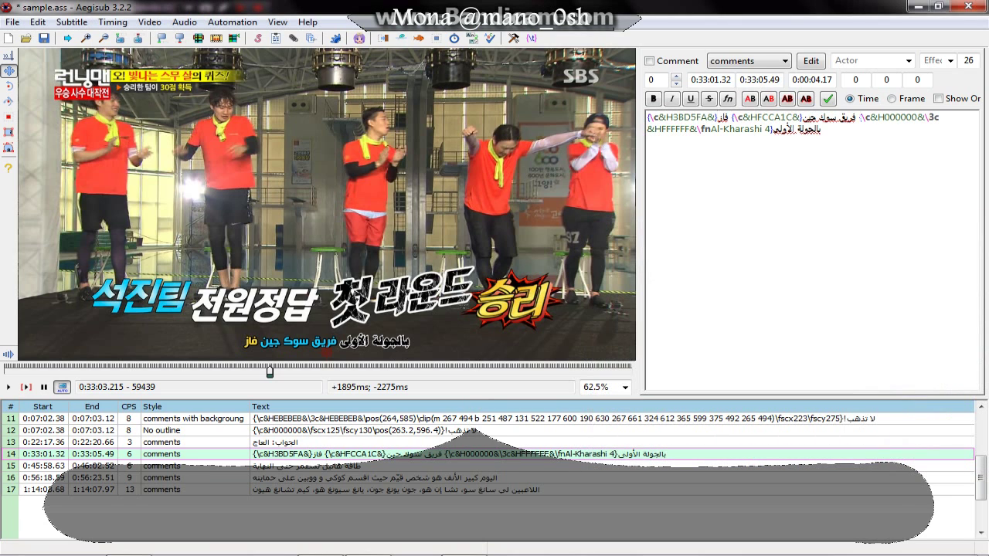
- Move the blue phrase "فريق سوك جين" with its color tag to the end of the fourteenth line
drag(856, 116, 732, 117)
key(ctrl+c)
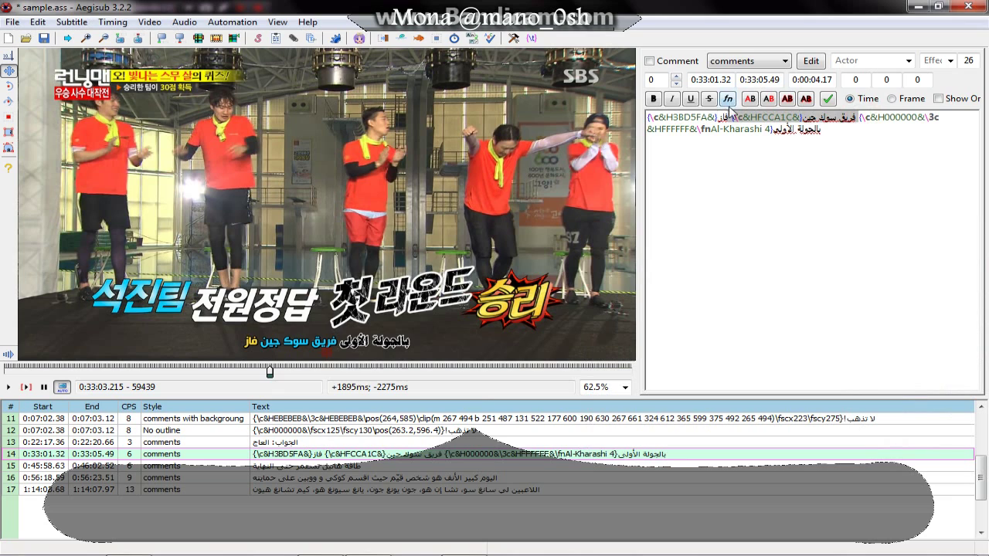
key(Delete)
click(770, 167)
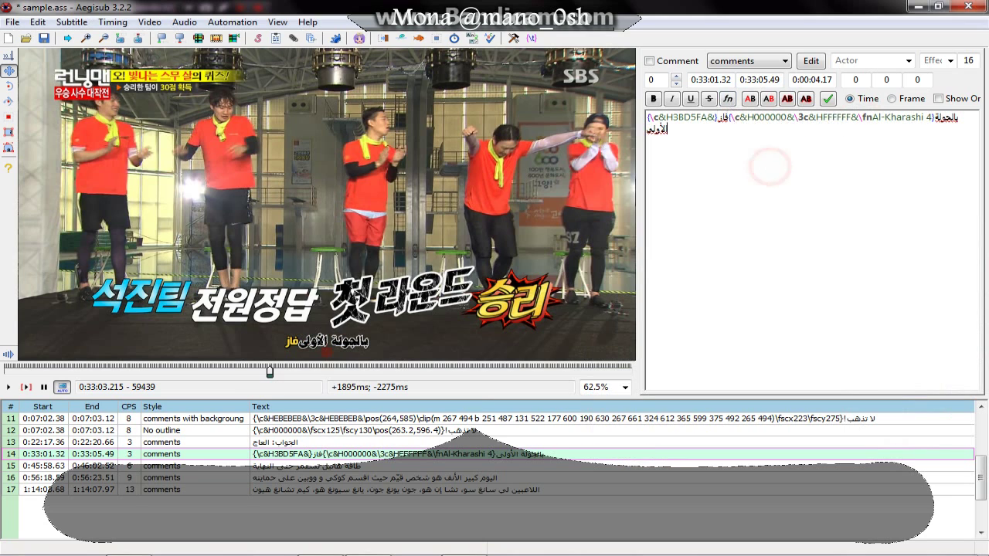
key(ctrl+v)
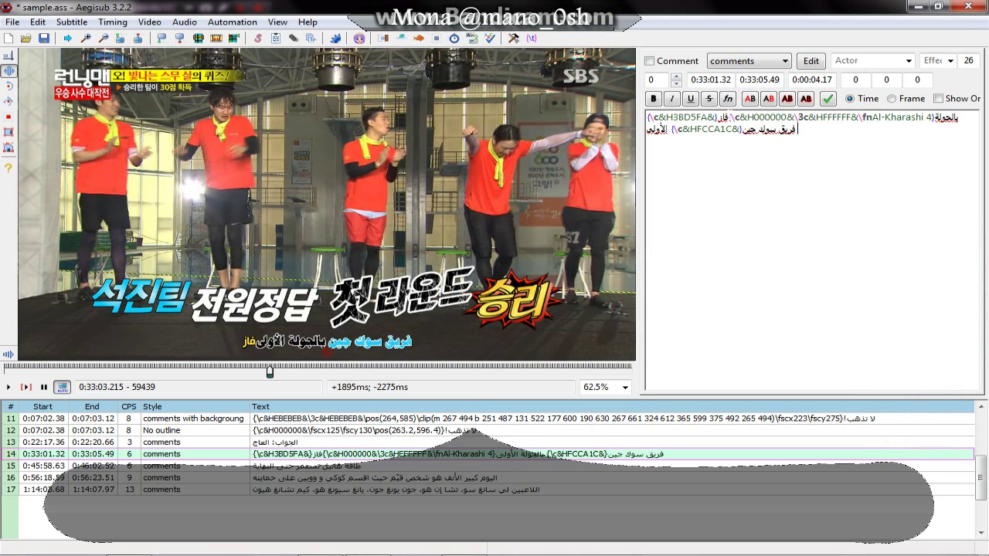
- Move the yellow word "فاز" with its color tag to the end of the line, after the blue phrase
drag(729, 117, 631, 99)
key(ctrl+x)
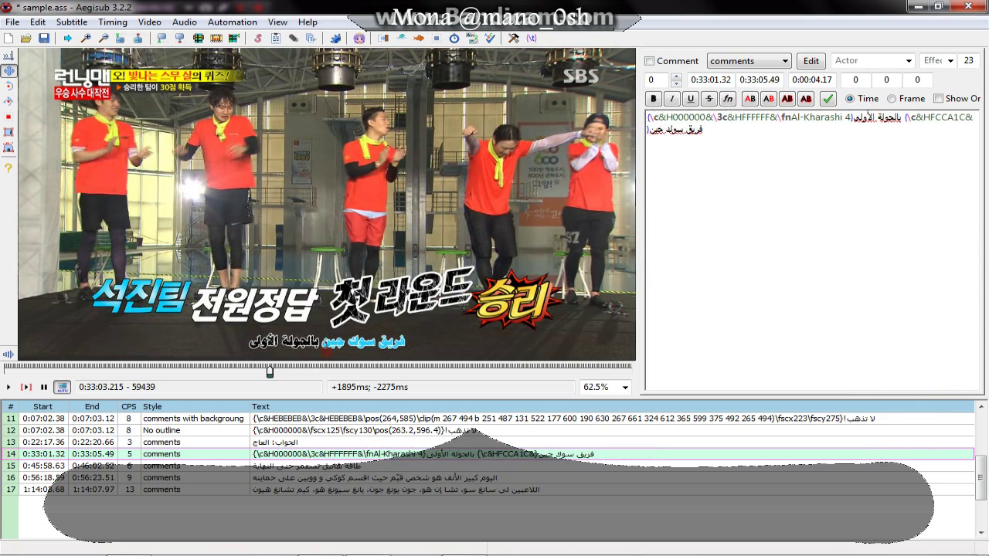
click(724, 167)
key(ctrl+v)
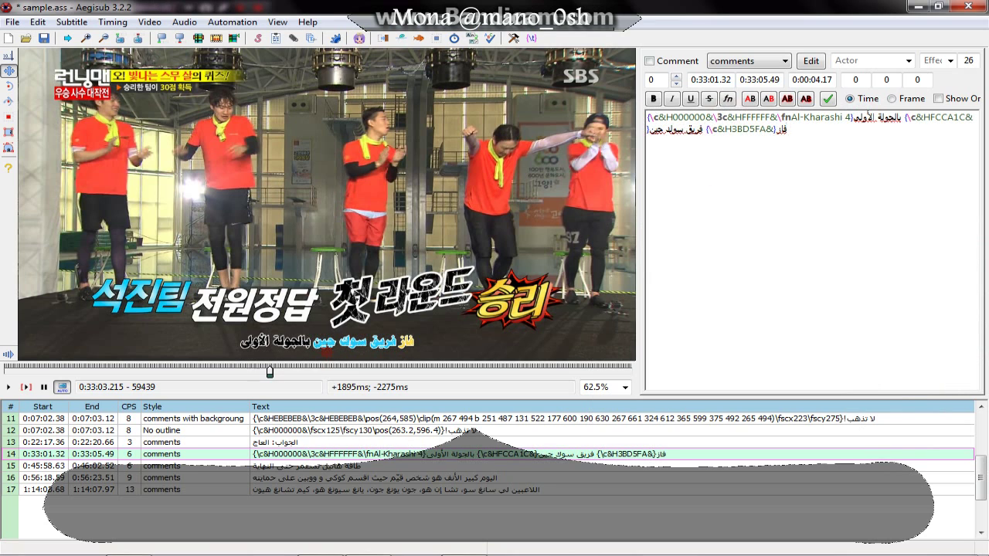
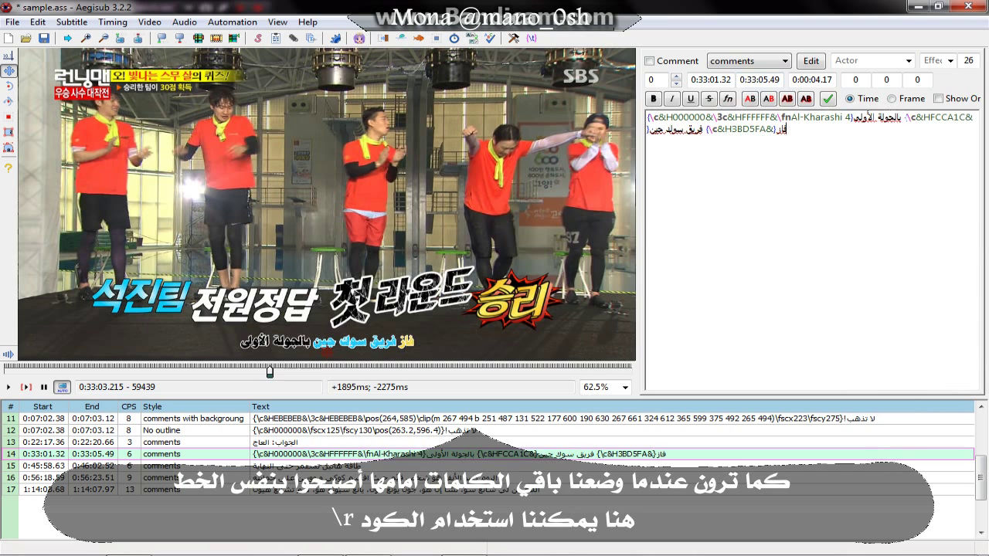
- Try the \r reset tag in front of the blue phrase's color tag
click(907, 118)
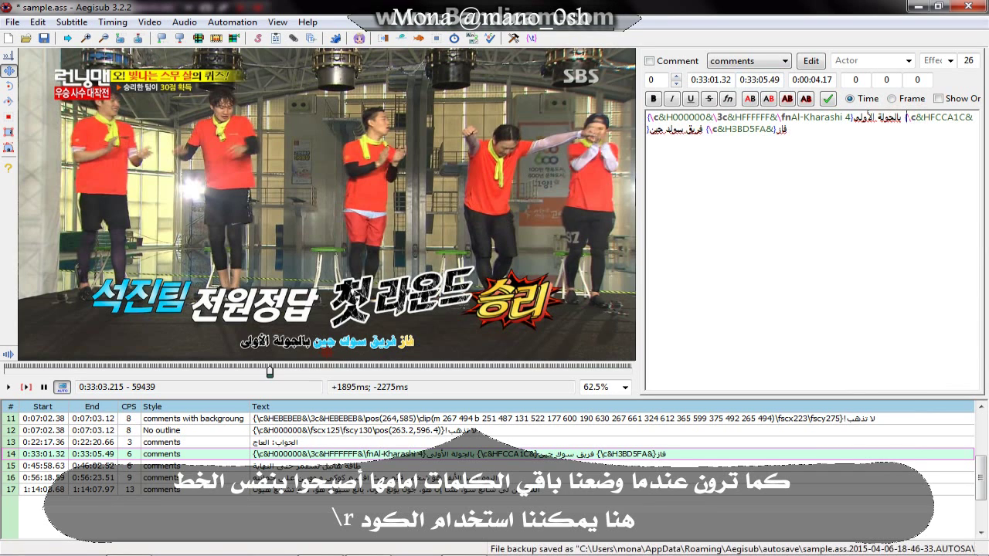
text(\)
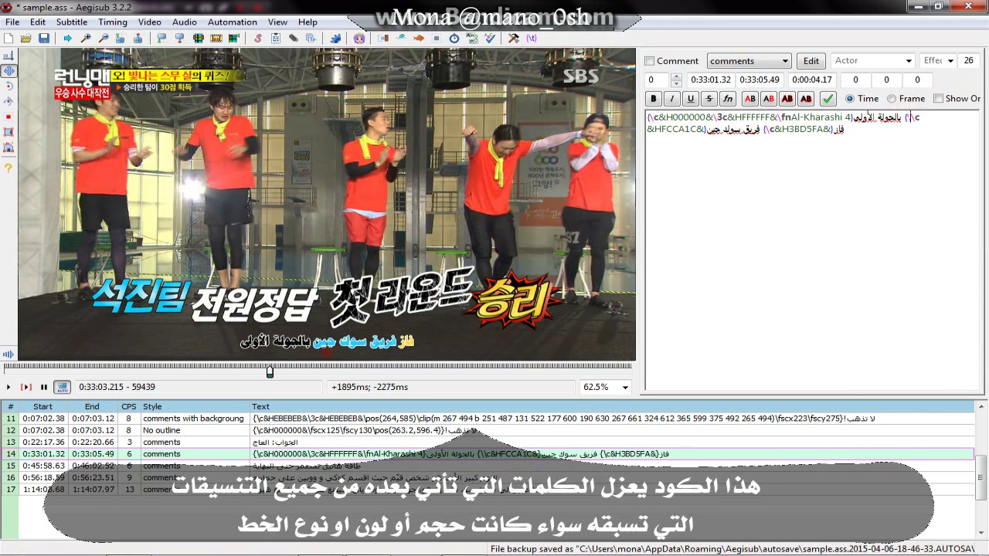
text(r)
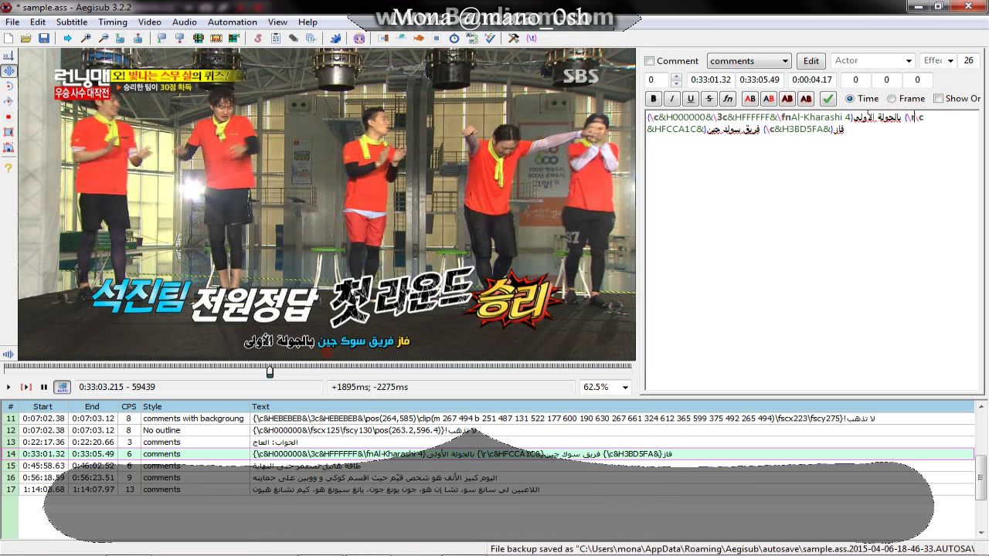
key(BackSpace)
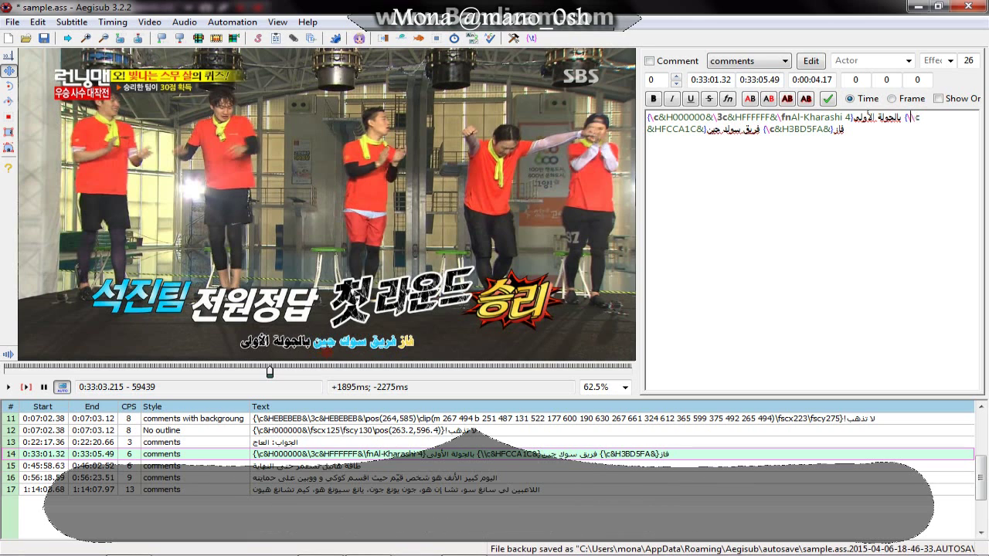
- Set the blue phrase's font to Hacen Beirut Light and place the fourteenth line above the Korean caption at (601.6,516.8)
click(728, 97)
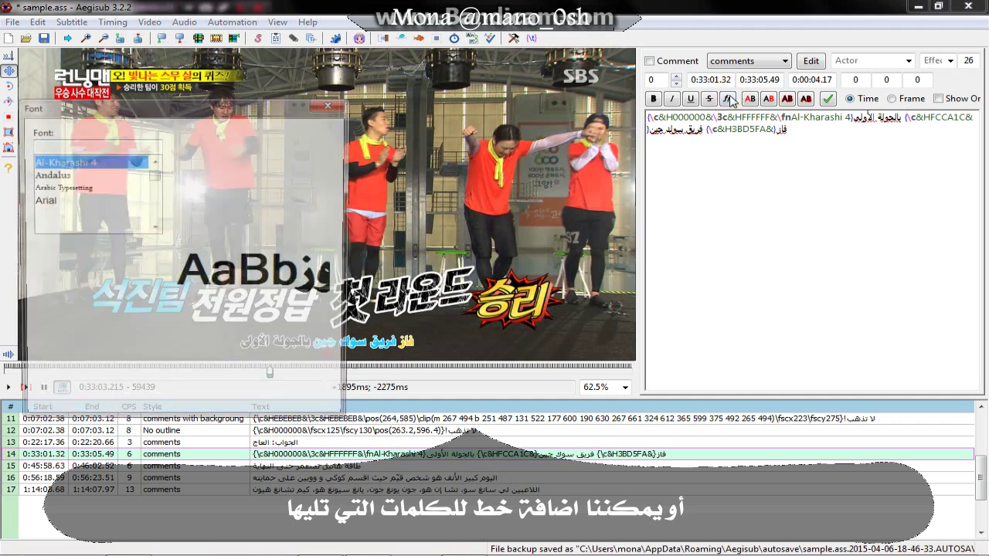
text(h)
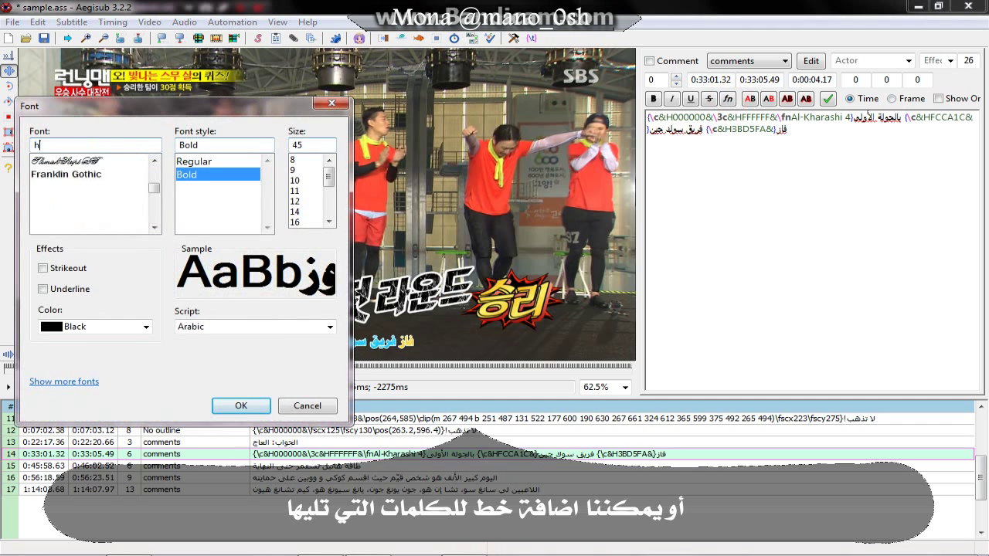
click(133, 162)
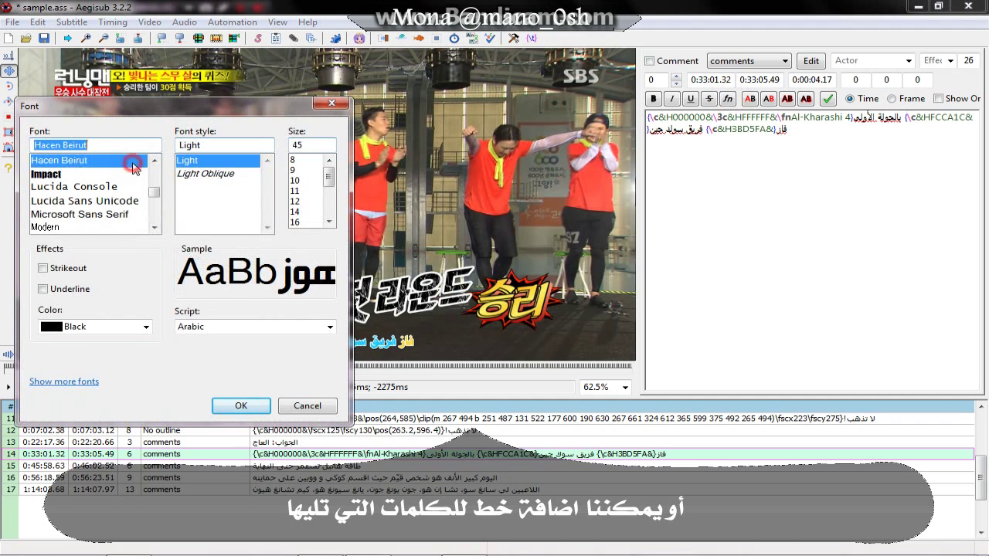
click(240, 407)
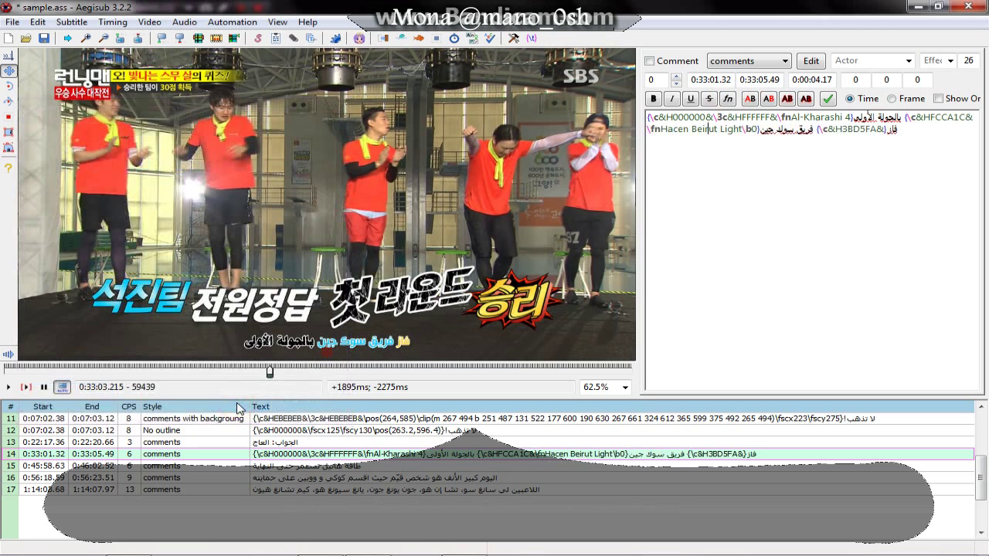
click(309, 278)
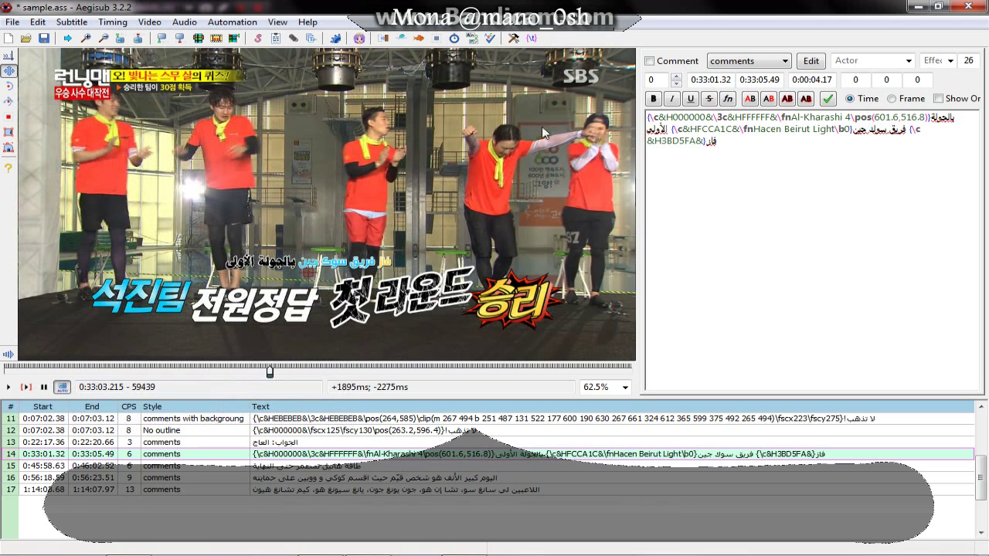
- Set the outline color of the blue phrase in the fourteenth line to black, &H000000&
click(786, 98)
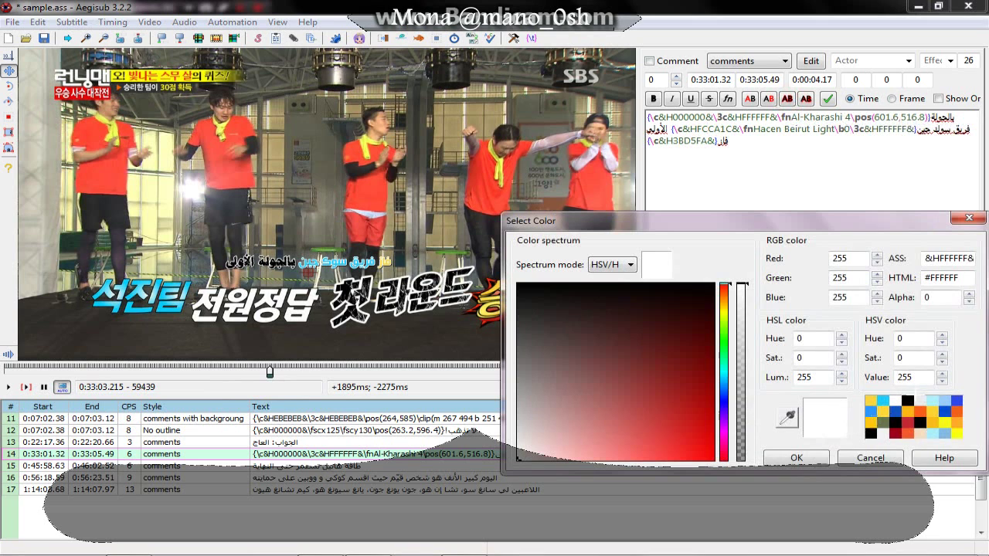
click(910, 402)
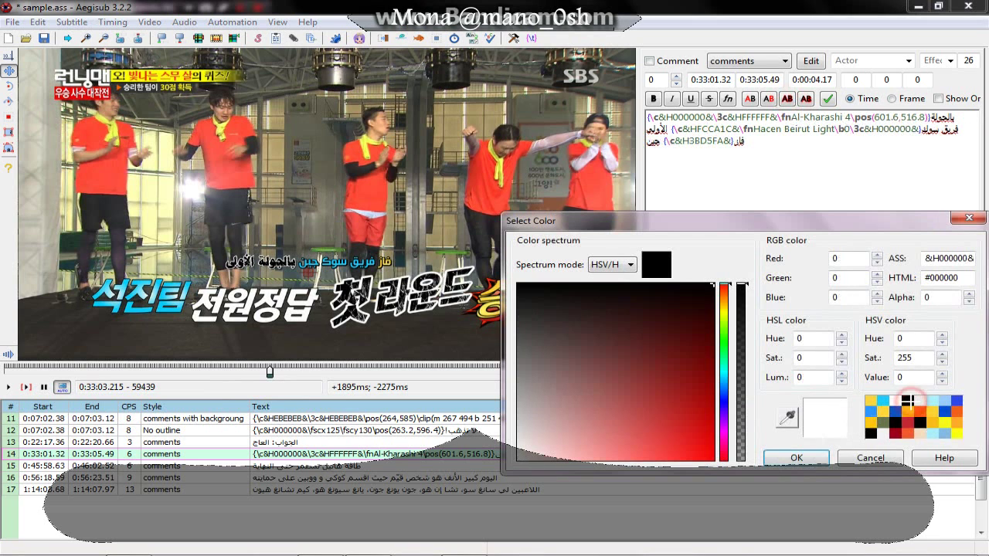
click(796, 458)
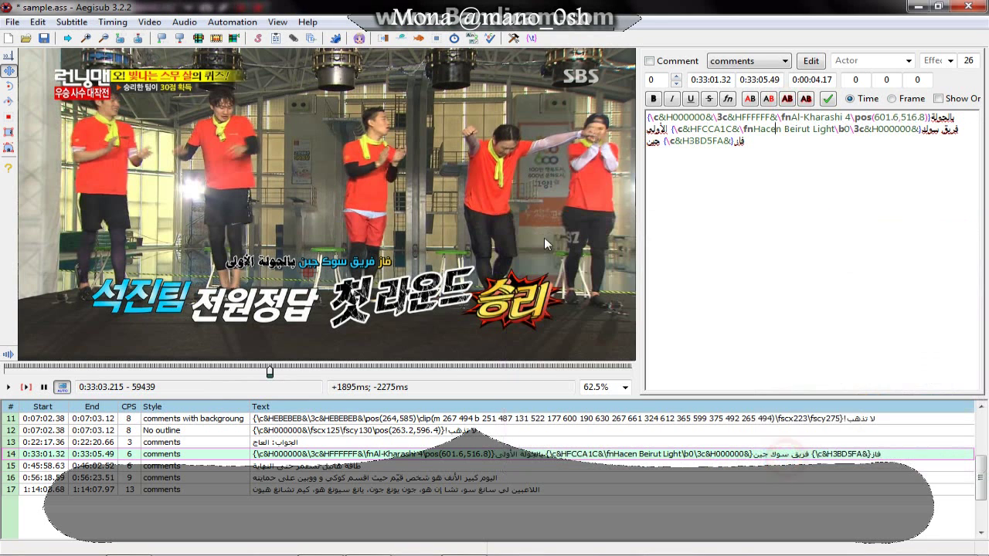
- Scale the fourteenth line to 142% horizontally and 145% vertically, and reposition it above the Korean caption at (489.6,539.2)
click(8, 117)
drag(144, 126, 170, 94)
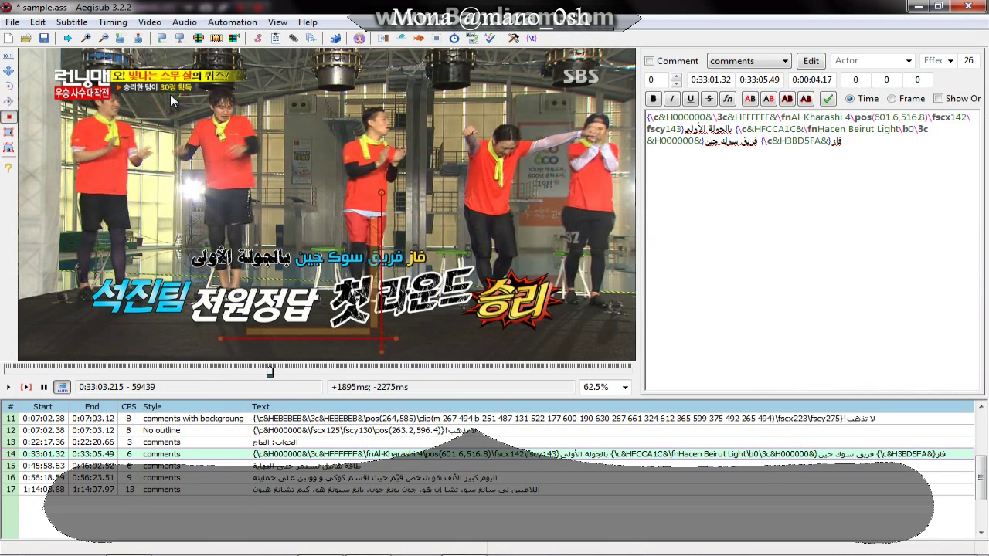
click(8, 71)
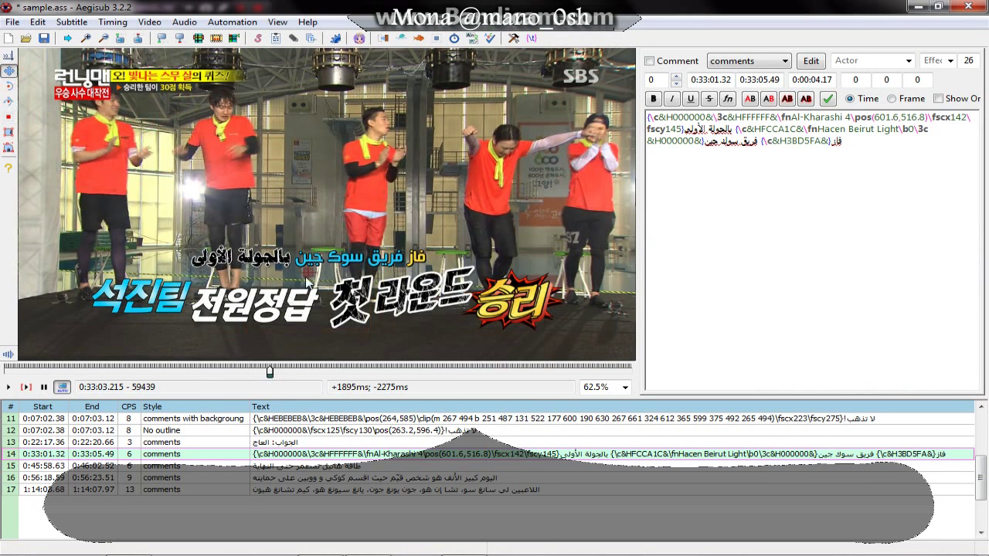
drag(308, 279, 255, 289)
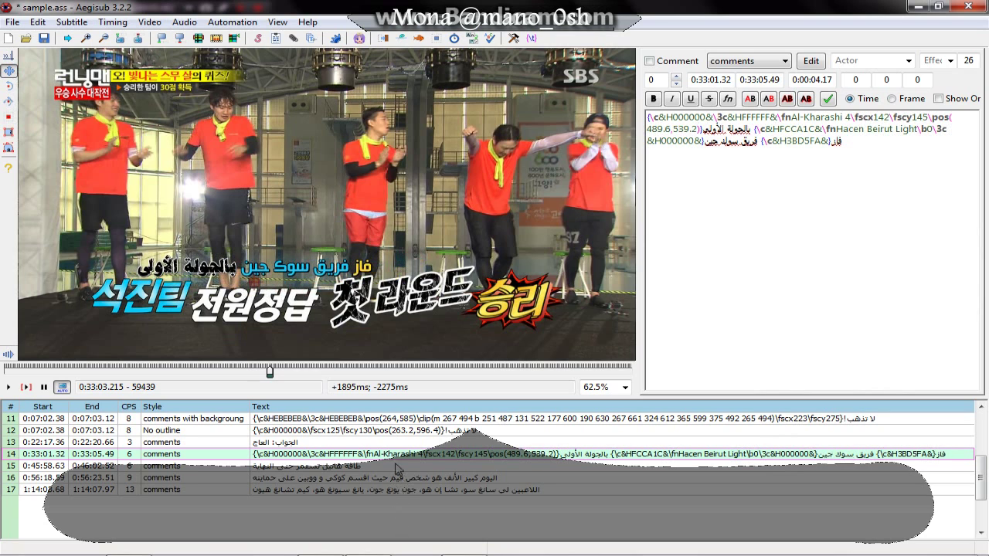
- Play the fifteenth line until its Korean caption shows and color its whole text with the caption's sampled blue, &HFBC256&
click(399, 469)
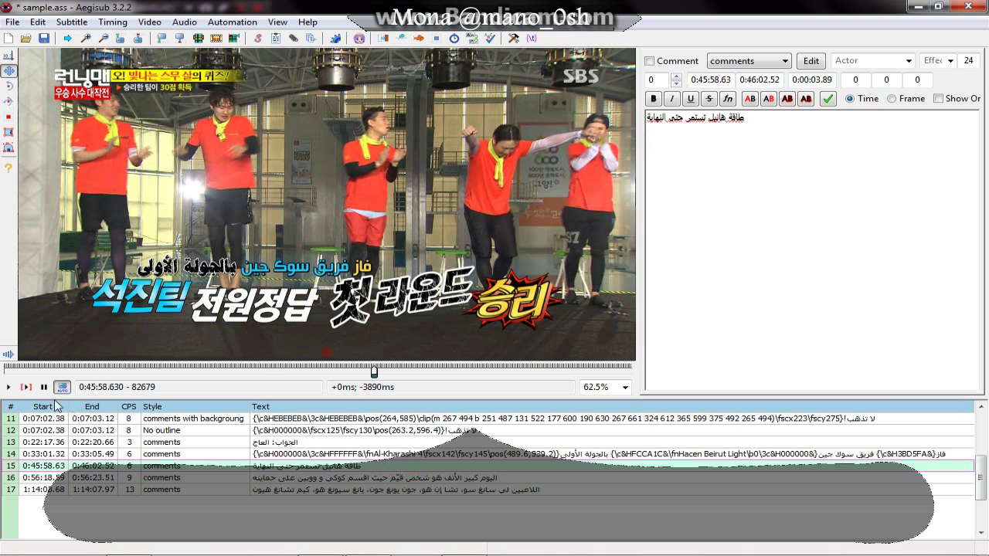
click(25, 388)
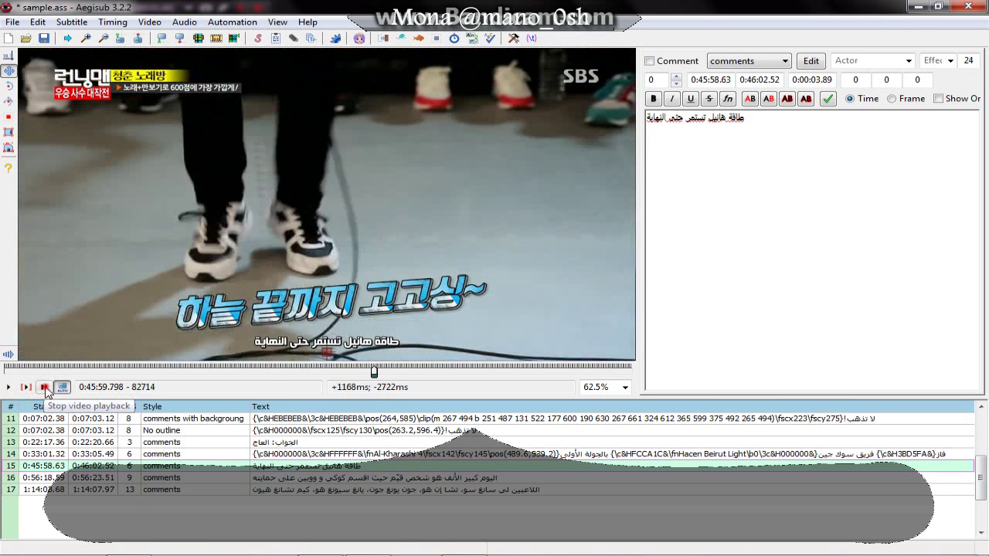
click(722, 261)
key(ctrl+a)
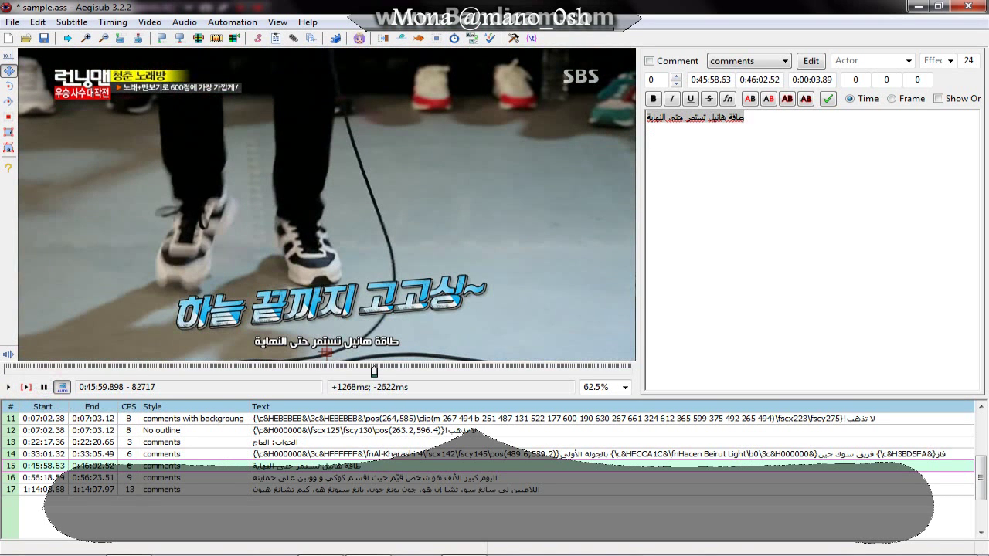
click(749, 100)
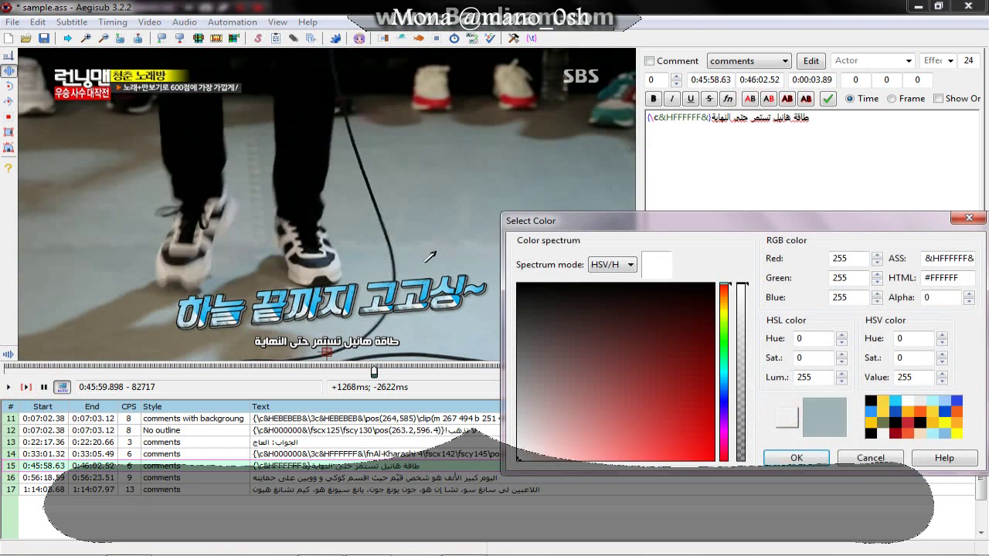
click(449, 291)
click(839, 414)
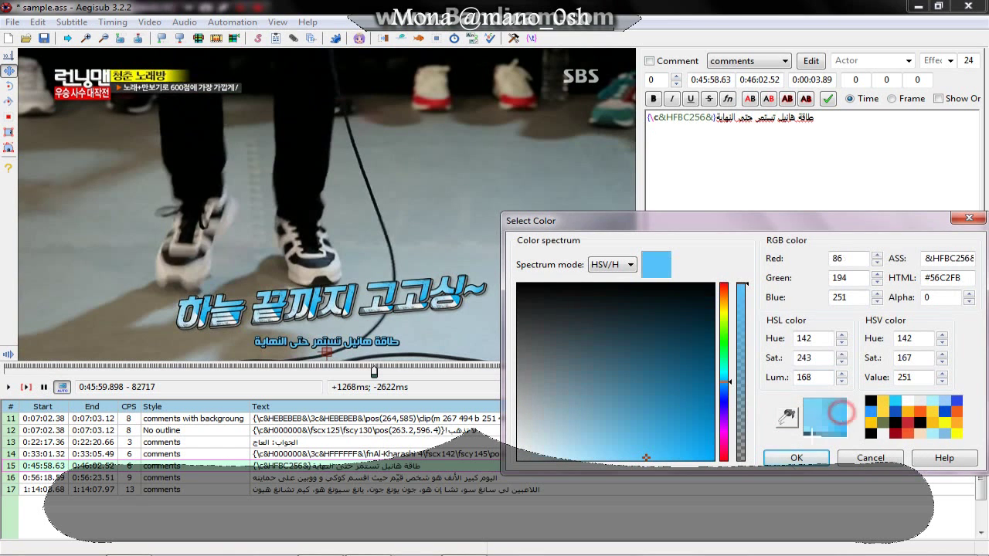
click(795, 459)
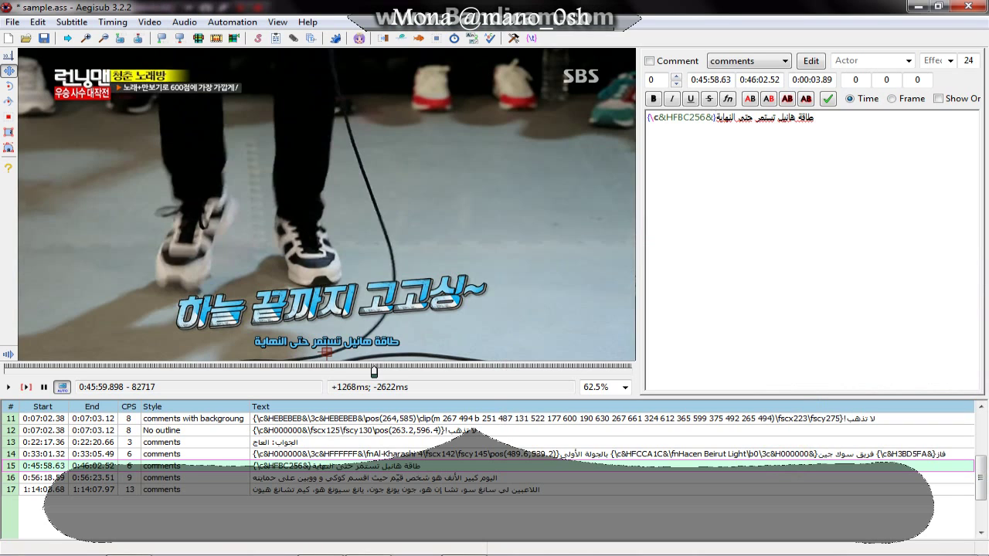
- Add a tilde (~) directly after the fifteenth line's color tag to match the Korean caption
text(C)
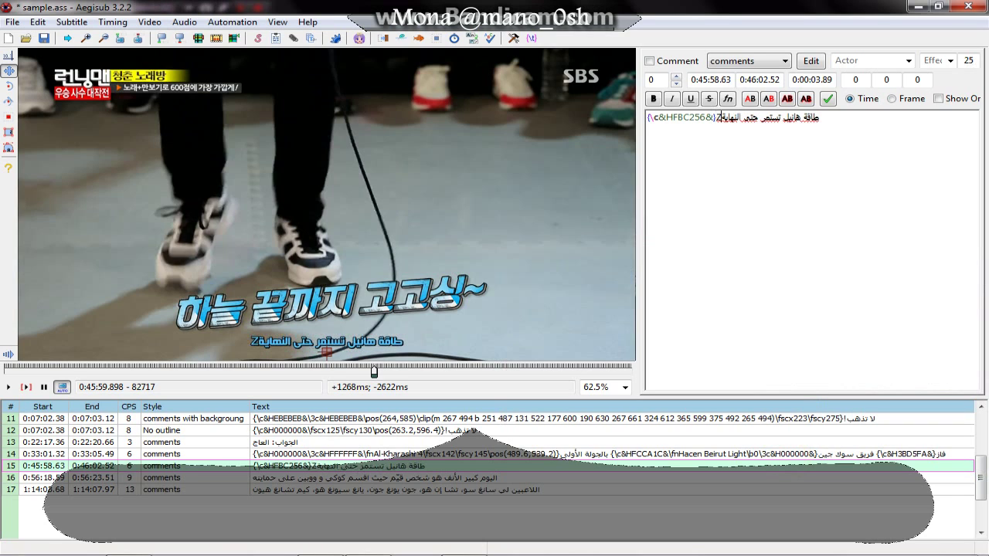
key(BackSpace)
text(|)
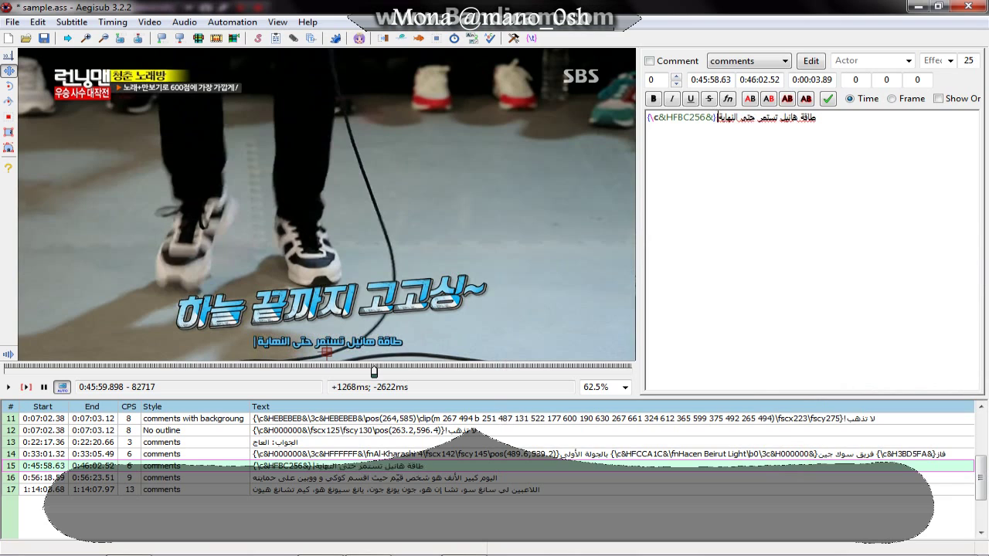
key(BackSpace)
text(~)
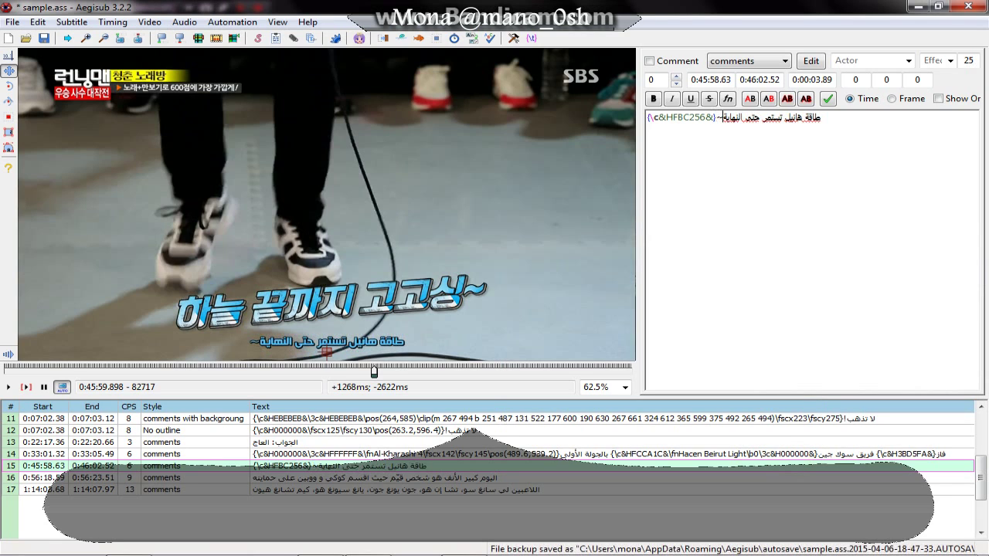
- Place the fifteenth line at (635.2,537.6), scale it to 132% by 156%, and rotate it 5.07 degrees
double_click(328, 284)
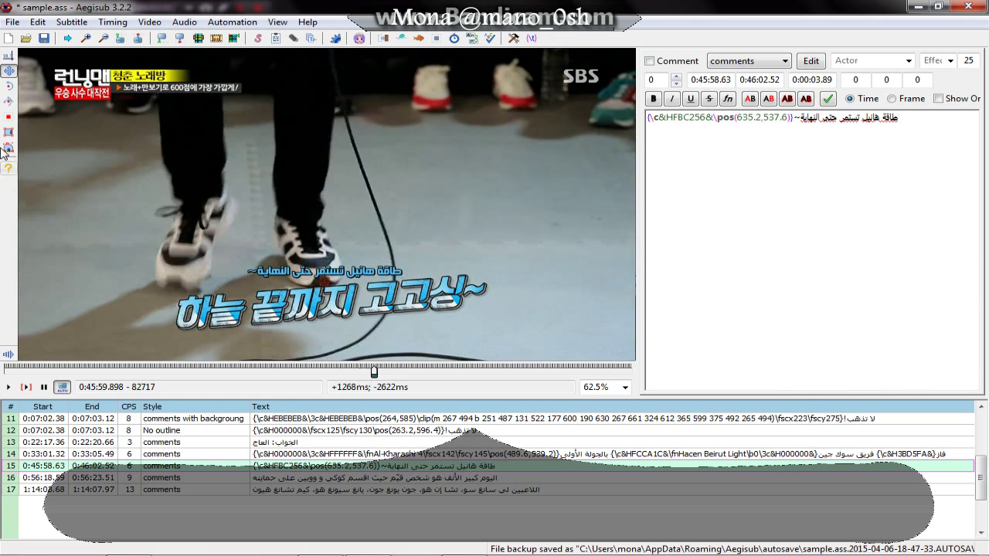
click(9, 85)
drag(111, 112, 77, 89)
click(9, 117)
click(8, 87)
click(9, 71)
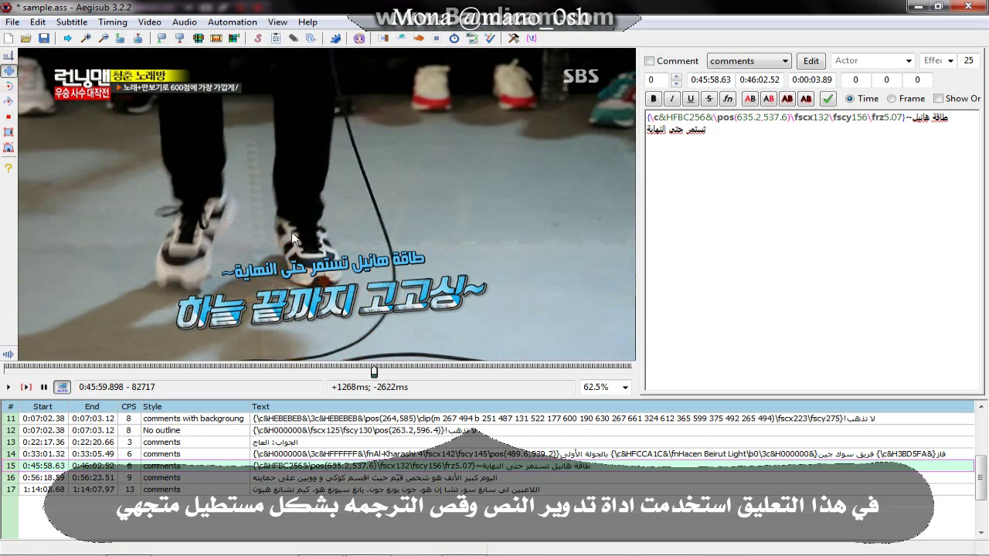
- Refine the fifteenth line's placement to (633.6,556.8) and its rotation to 4.45 degrees
drag(325, 288, 325, 294)
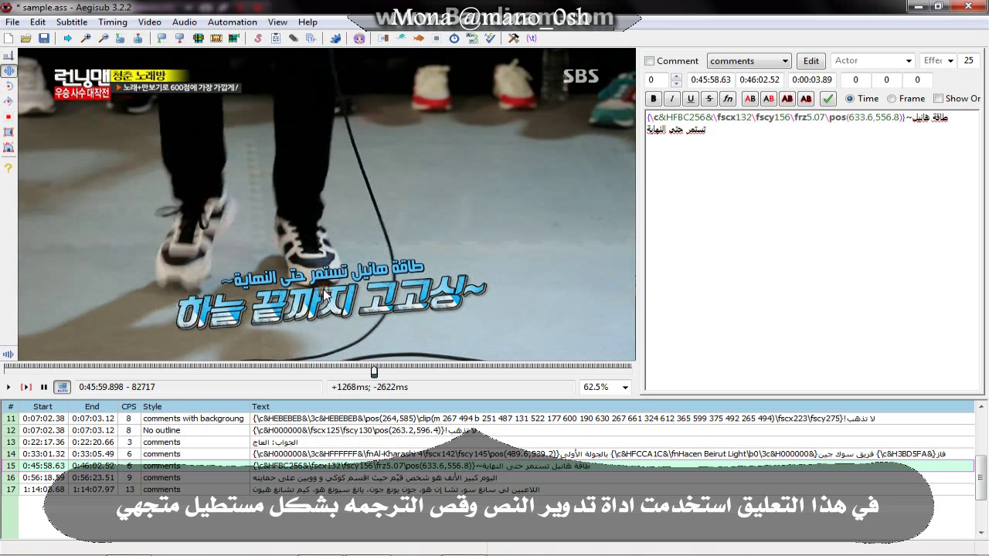
click(9, 87)
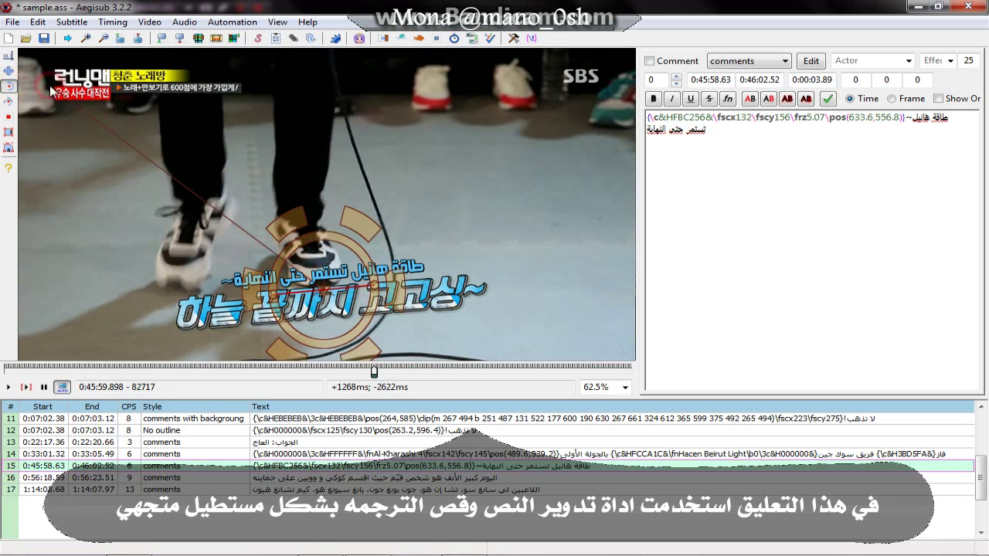
drag(51, 78, 57, 90)
click(8, 56)
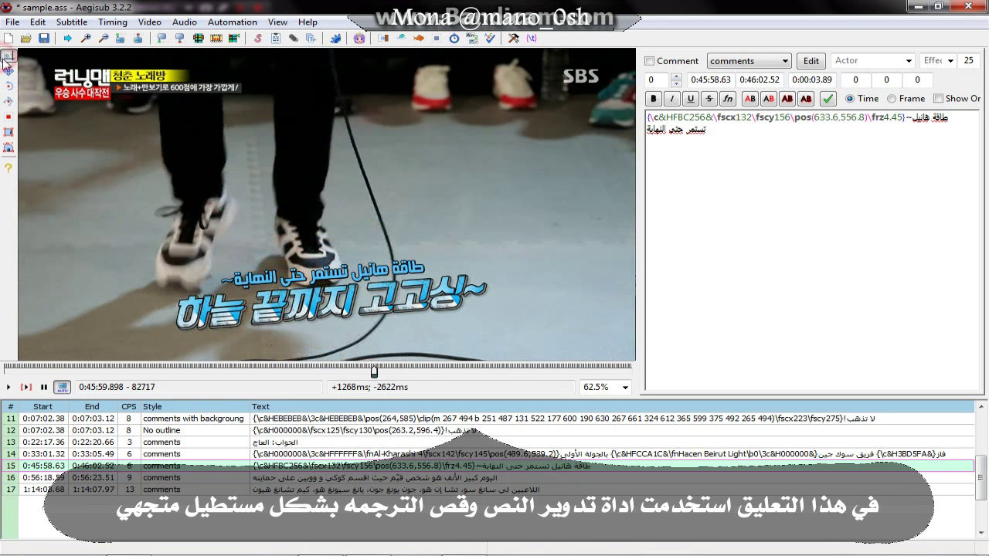
- Duplicate the fifteenth line and play the copy until the Korean caption shows
right_click(298, 468)
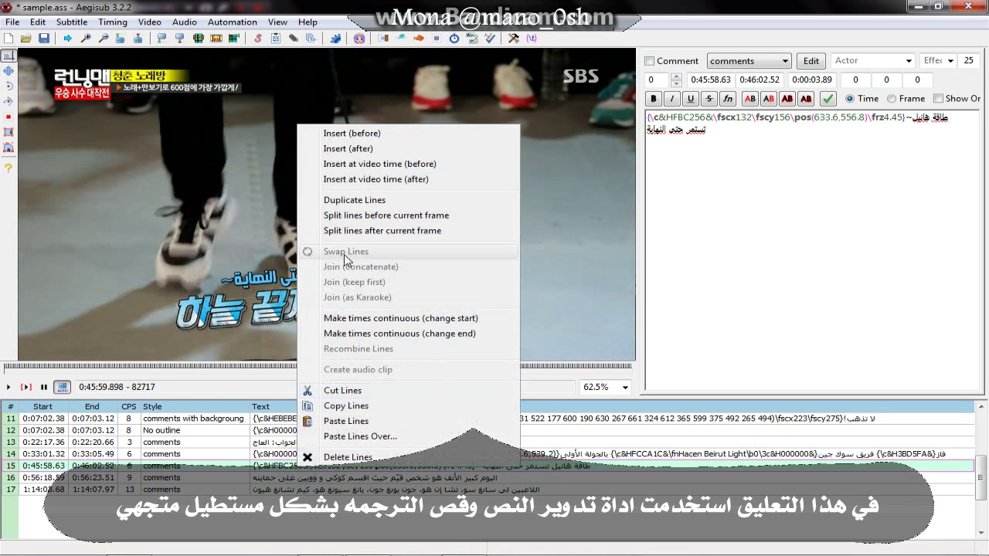
click(360, 200)
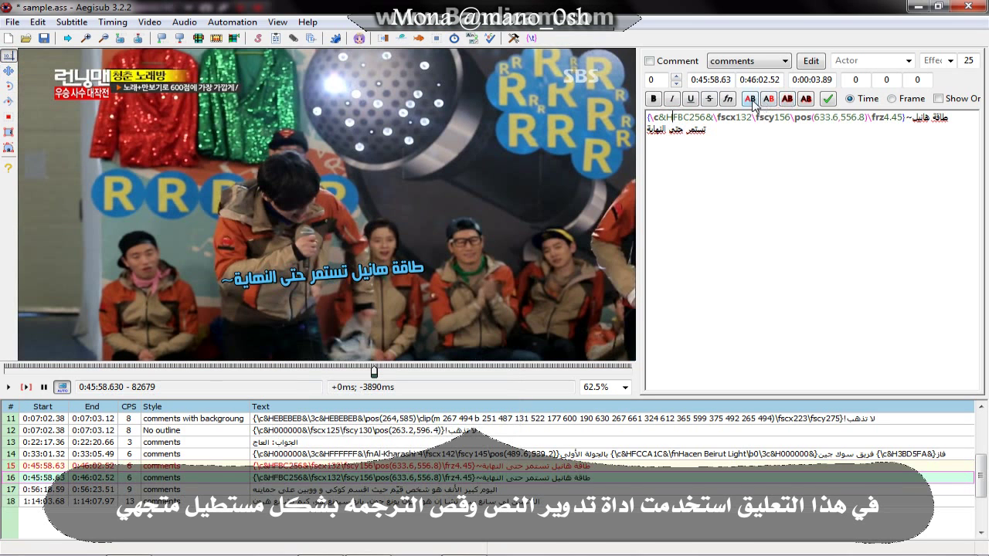
click(750, 99)
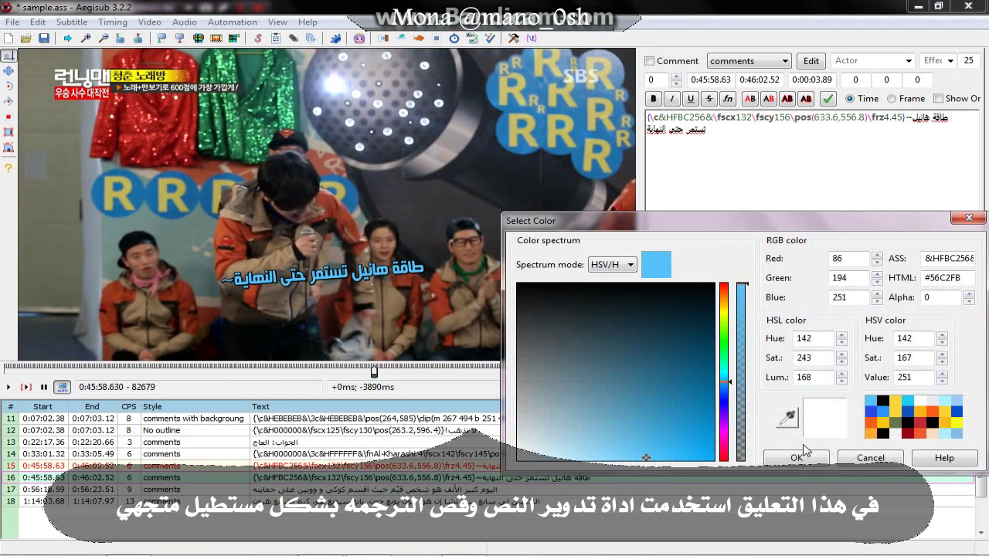
click(865, 457)
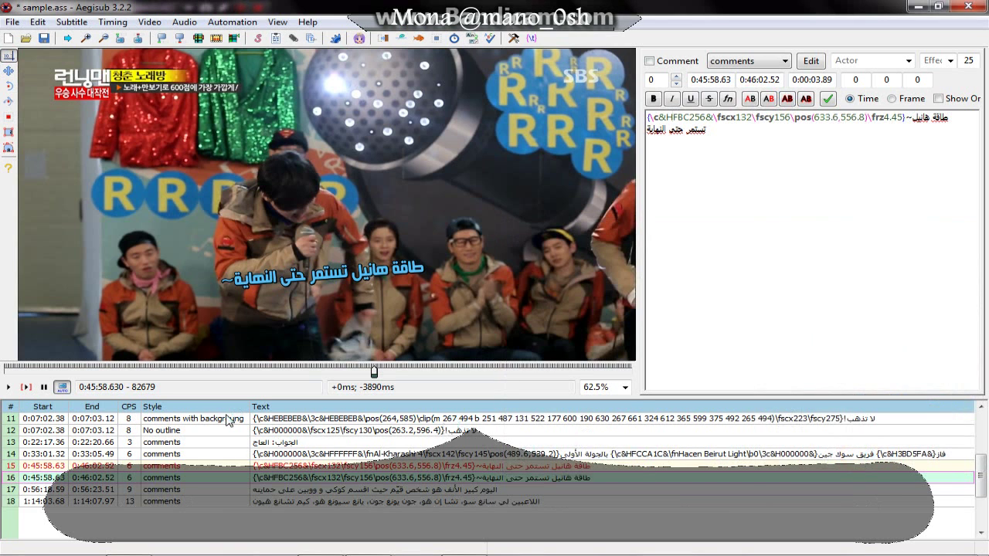
click(25, 387)
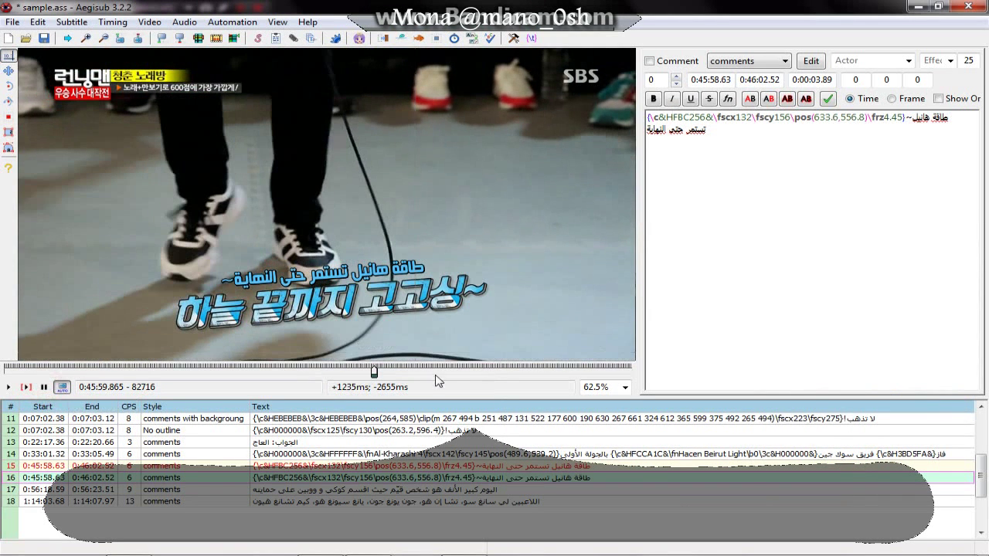
- Set the duplicate line's text color to the pale shade &HEDE2C4& sampled from the Korean caption
click(749, 99)
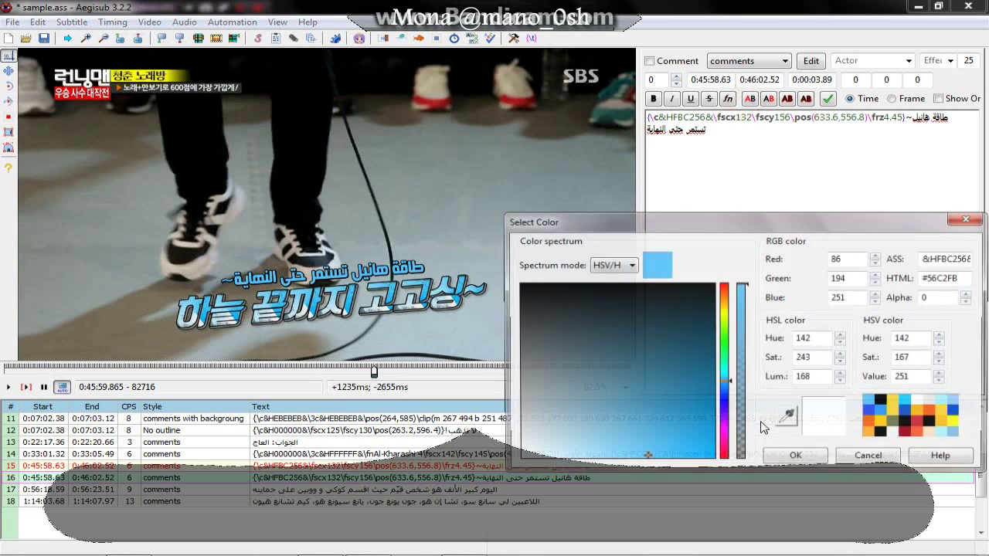
click(780, 421)
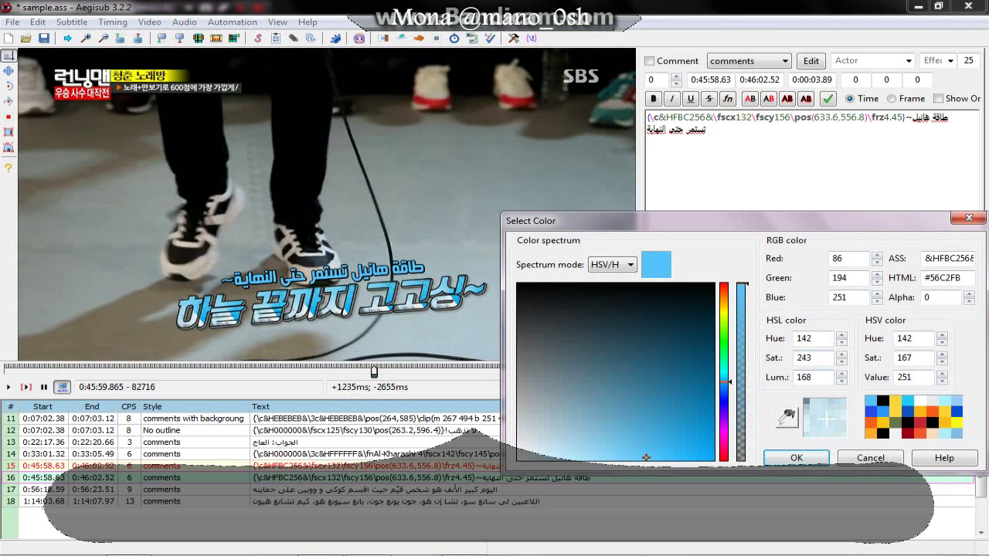
click(332, 305)
click(796, 457)
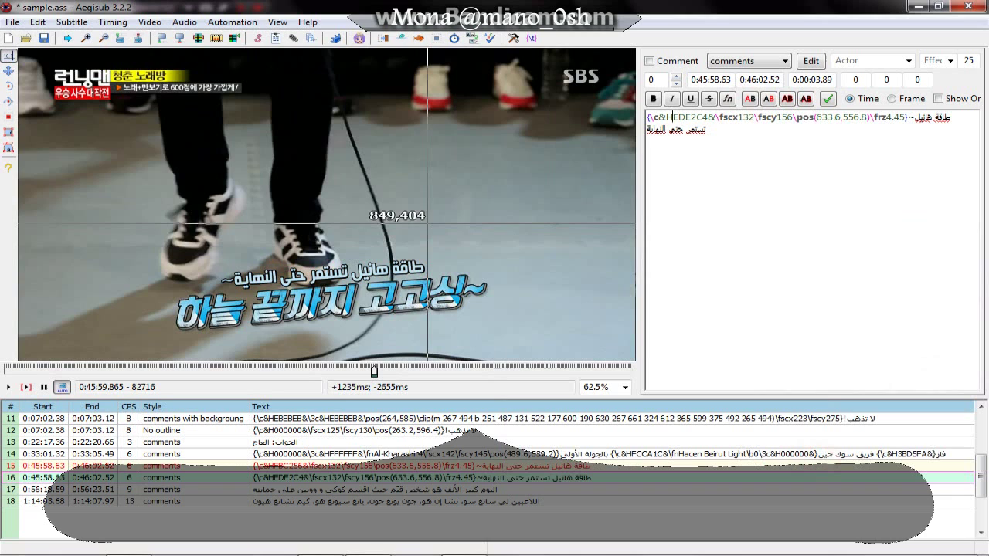
- Draw a zigzag vector clip across the duplicate line's words, with triangular peaks running from (435,510) to (854,528)
click(9, 147)
click(229, 271)
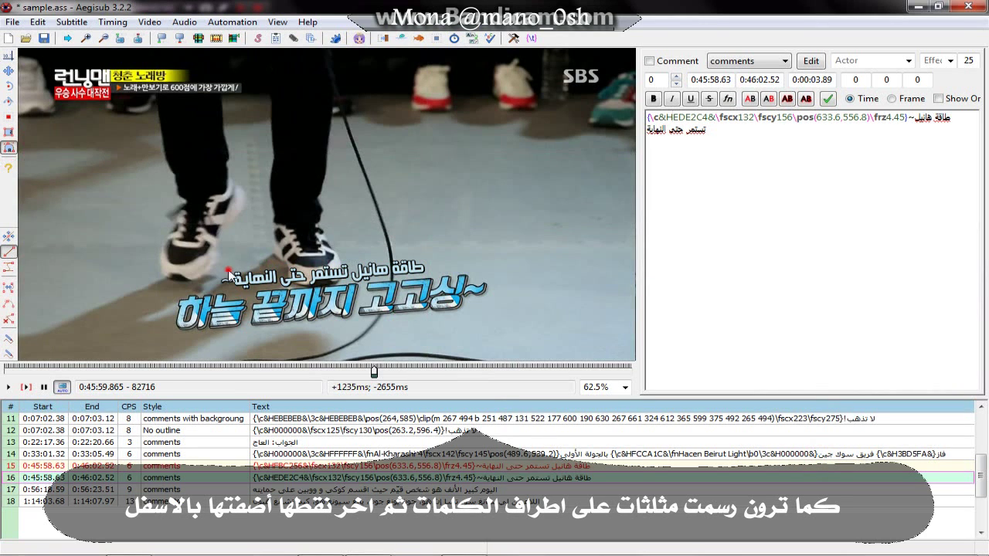
click(214, 285)
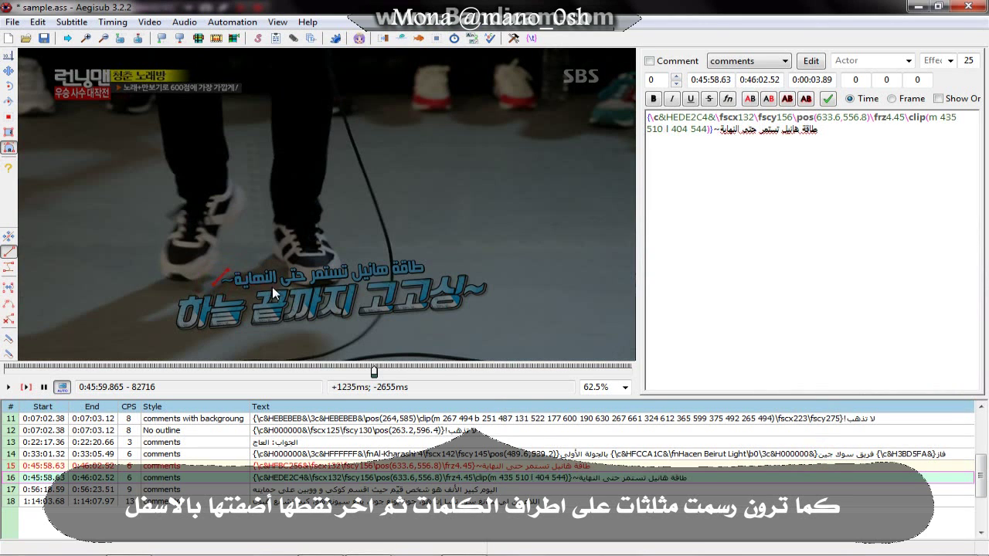
click(272, 290)
click(285, 267)
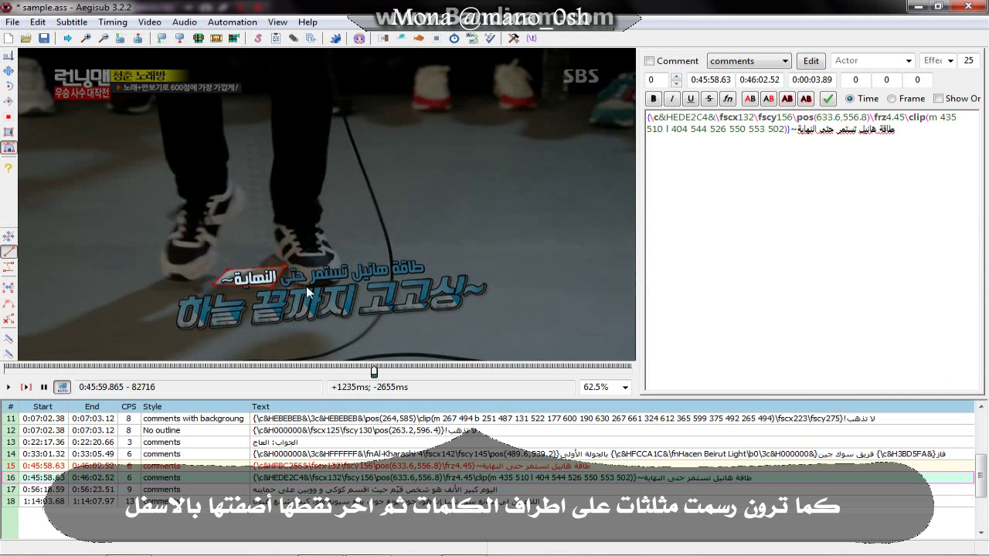
click(307, 293)
click(310, 263)
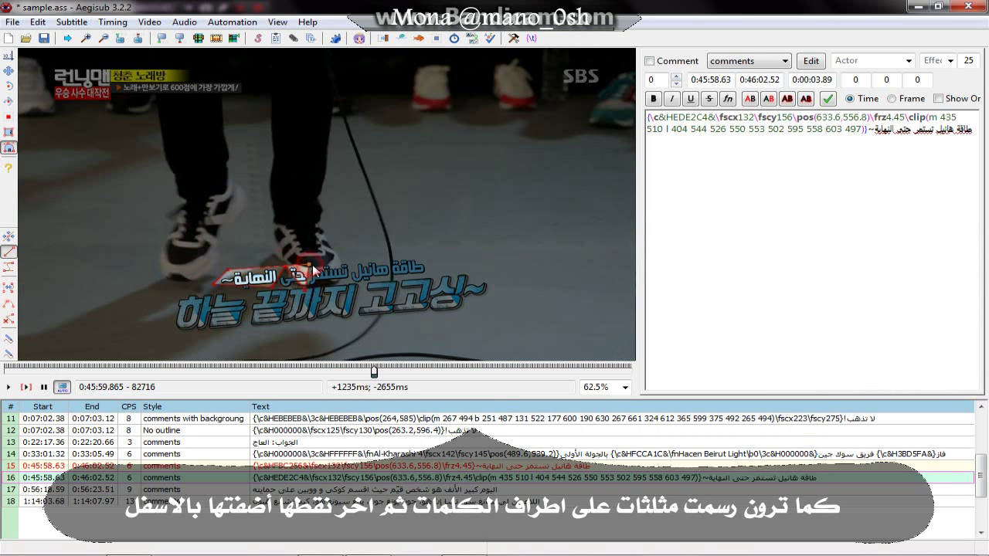
click(345, 286)
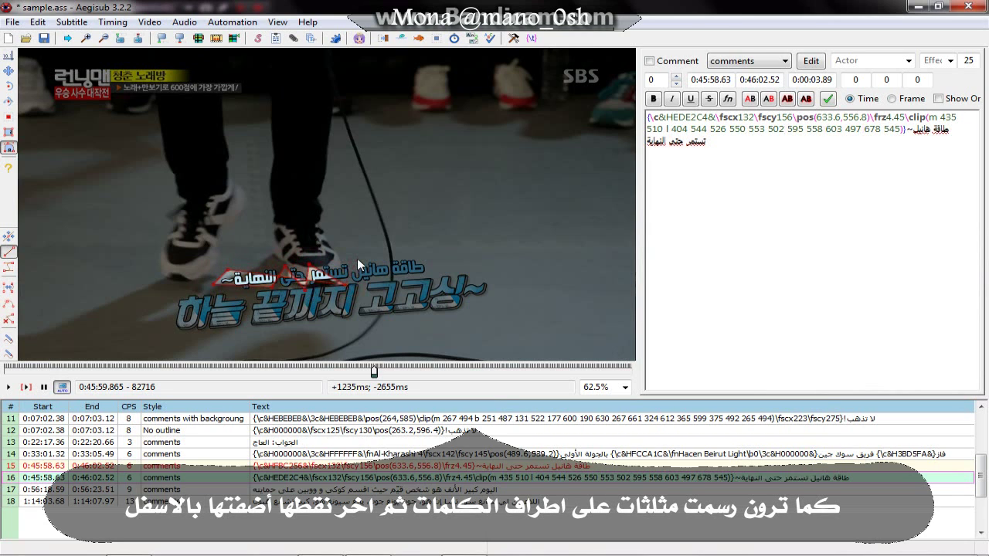
click(356, 262)
click(376, 287)
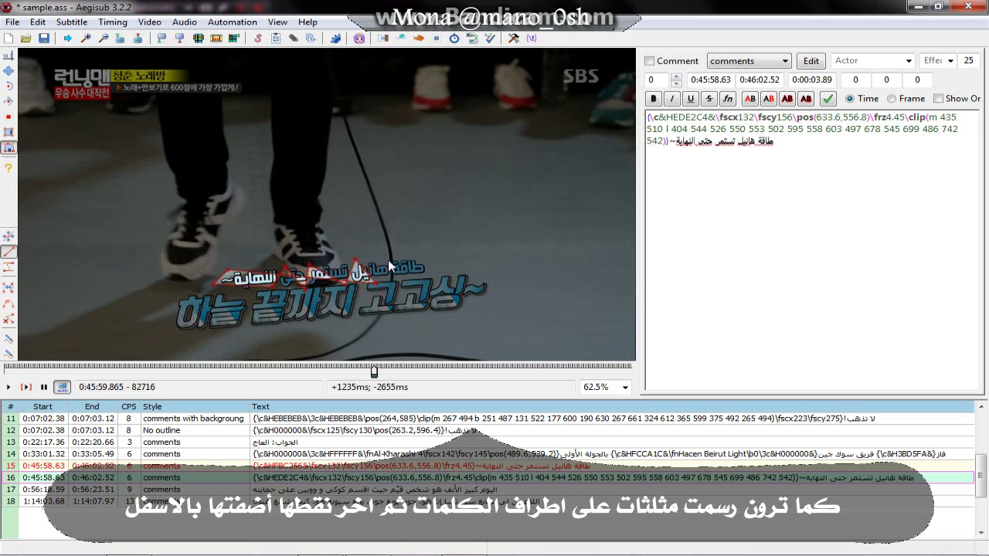
click(392, 260)
click(431, 278)
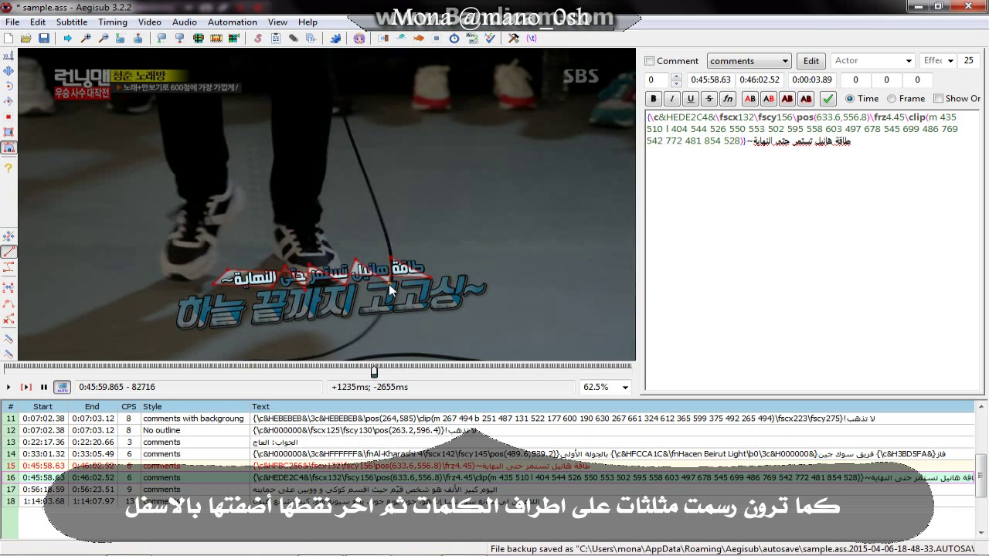
- Extend the clip below the text through (656,608) and (398,566), and set the duplicate line's style to No outline
click(334, 311)
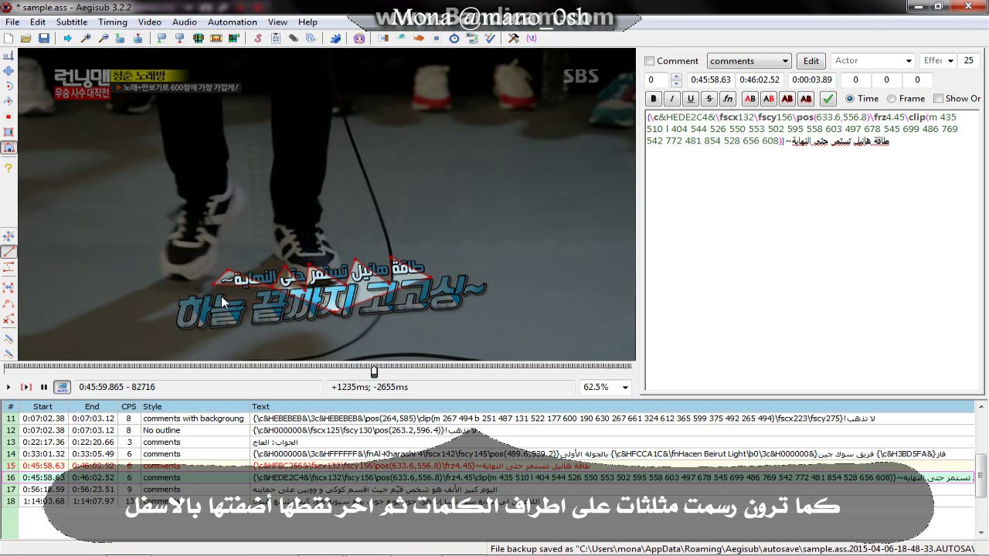
drag(216, 290, 213, 300)
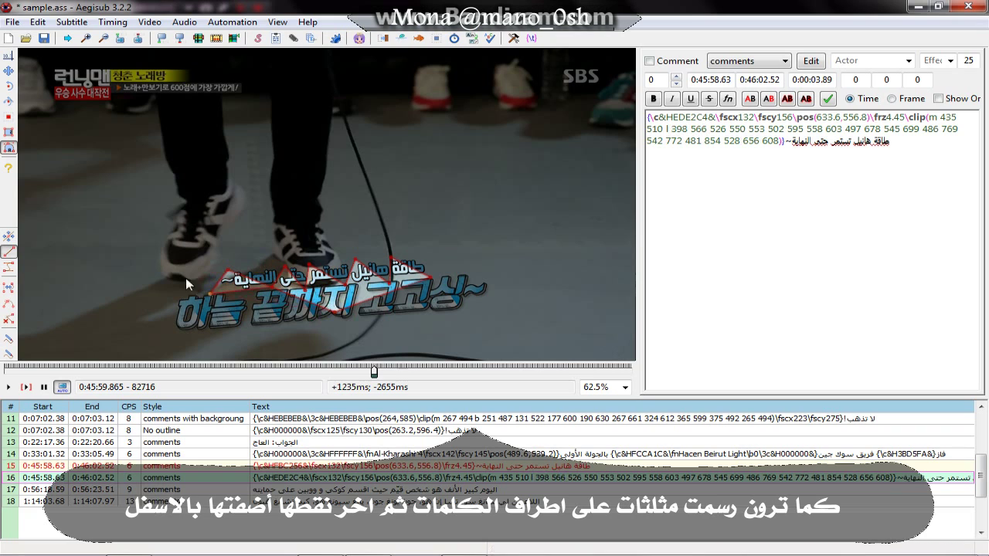
click(6, 57)
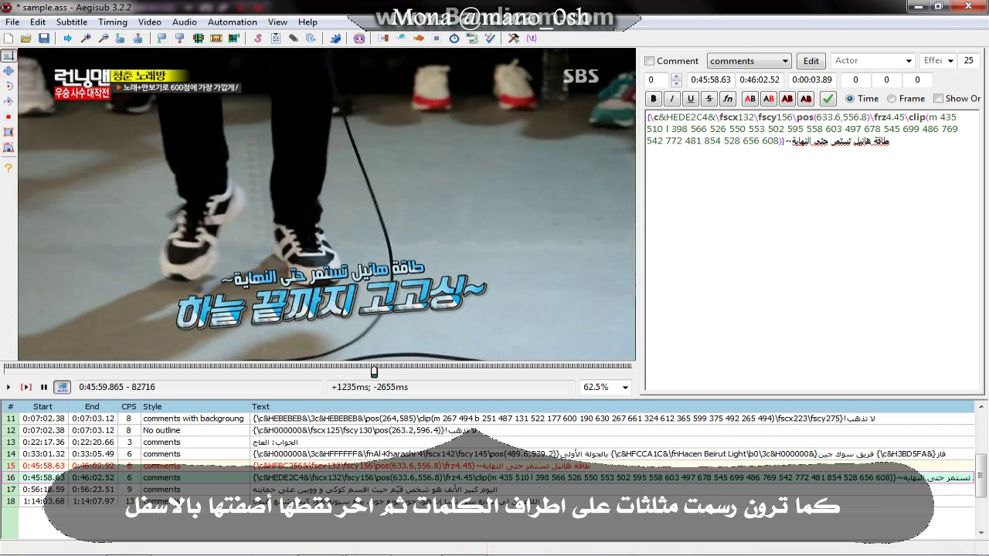
click(746, 60)
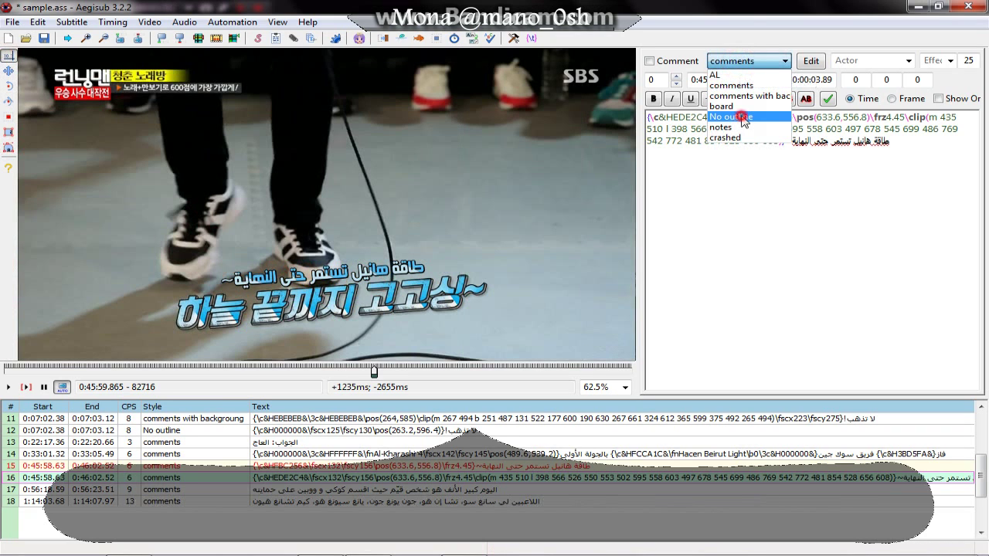
click(741, 117)
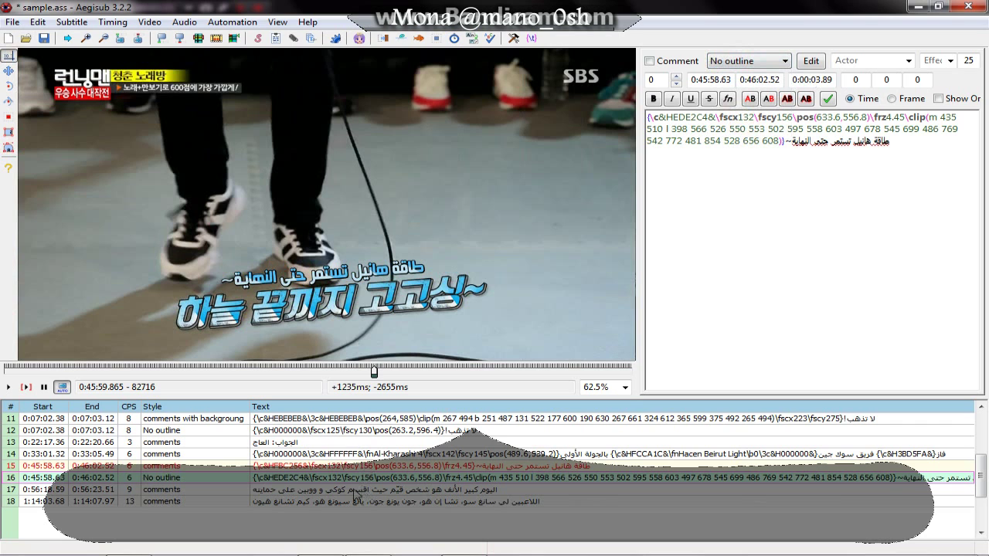
- Select the seventeenth line and play it until the multicolored Korean caption shows
click(349, 491)
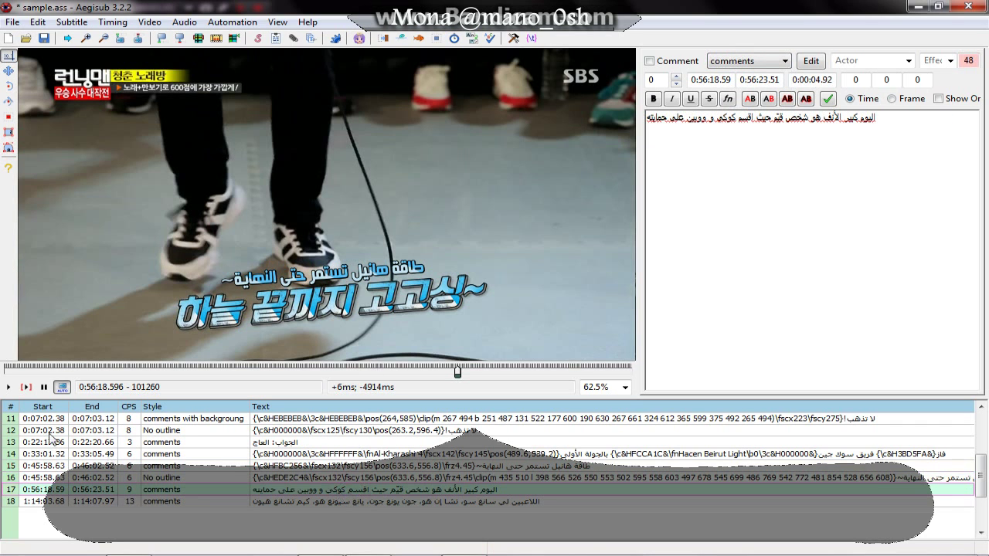
click(25, 387)
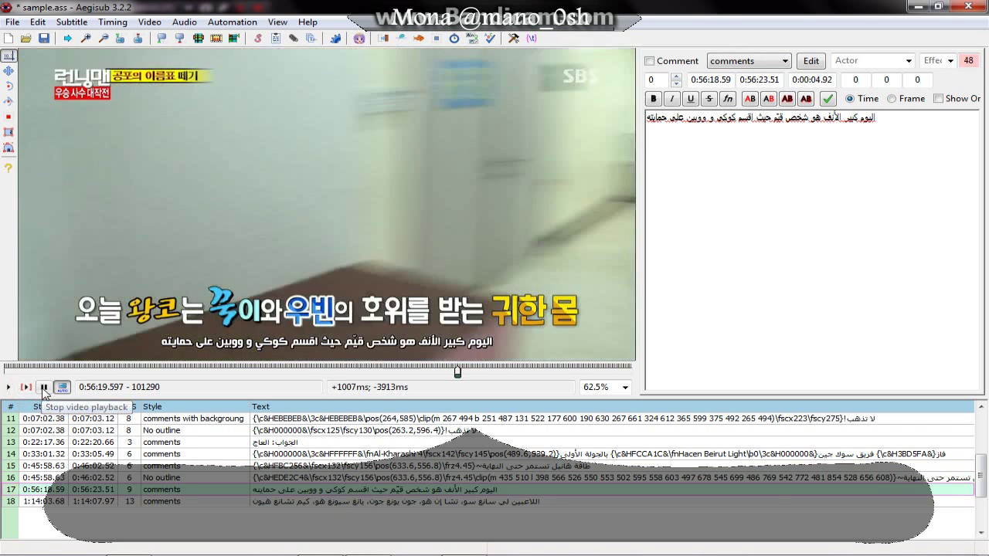
click(44, 387)
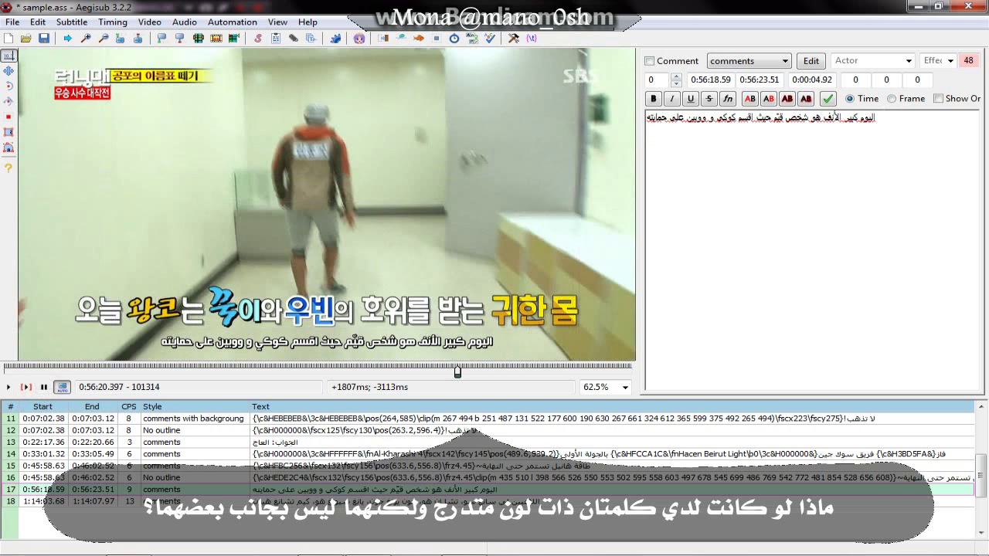
- Insert a white text color &HFFFFFF& before the closing words "على حمايته" in the seventeenth line
click(872, 119)
double_click(829, 117)
click(749, 98)
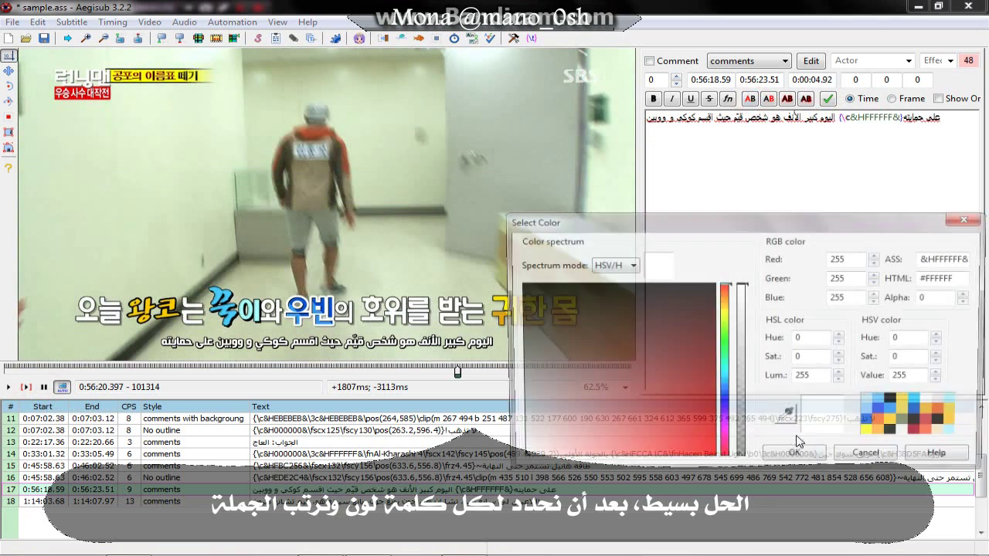
click(790, 454)
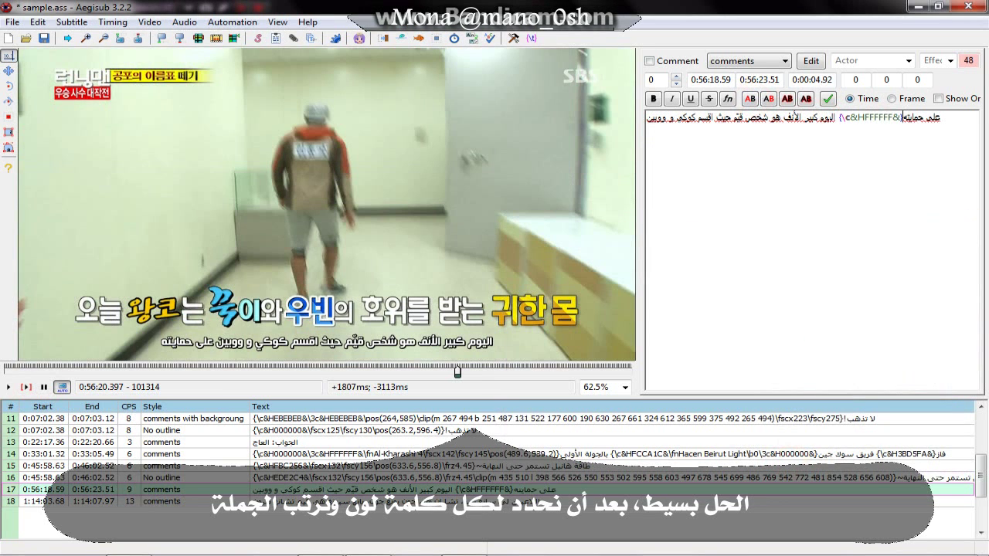
- Color the word "ووبين" in the seventeenth line blue &HE7472C&
double_click(828, 120)
click(749, 98)
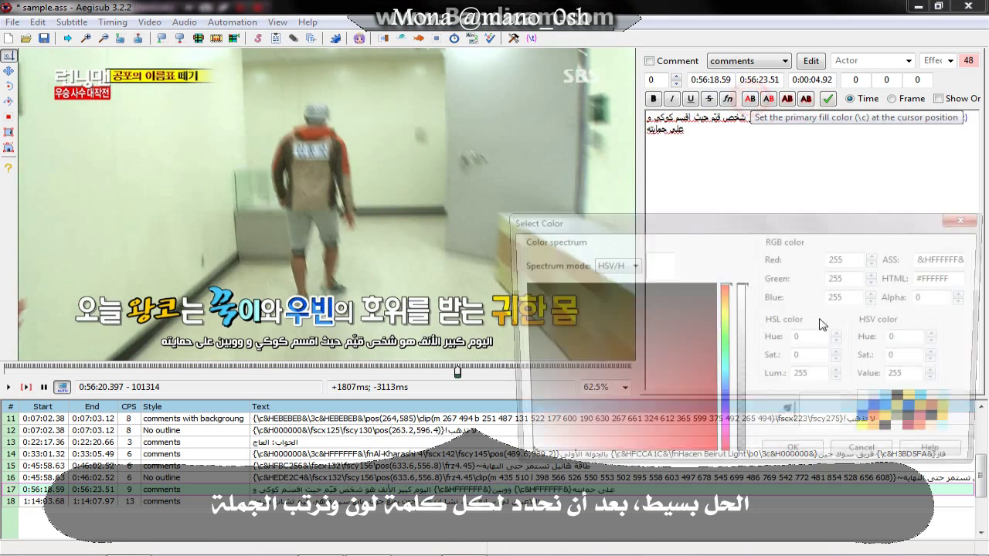
click(883, 411)
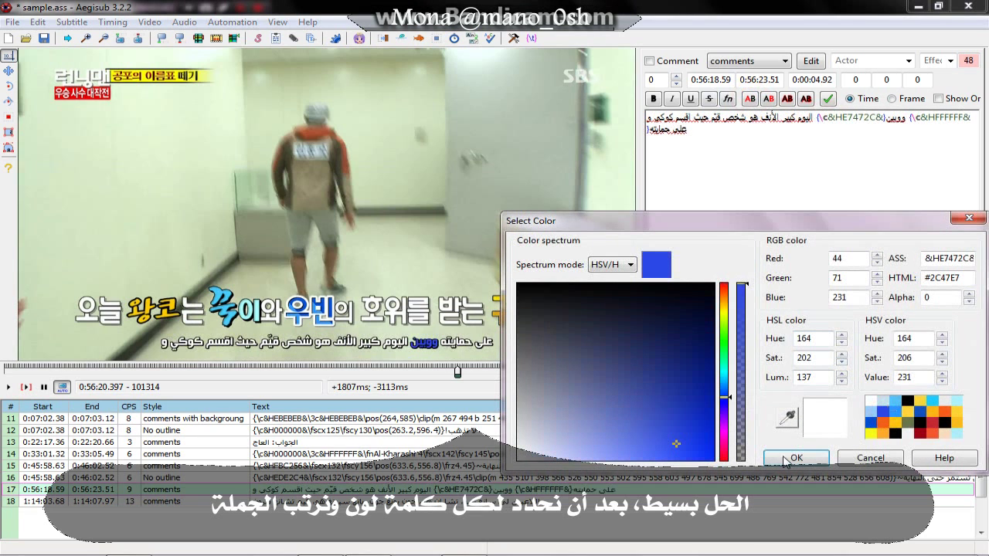
click(785, 459)
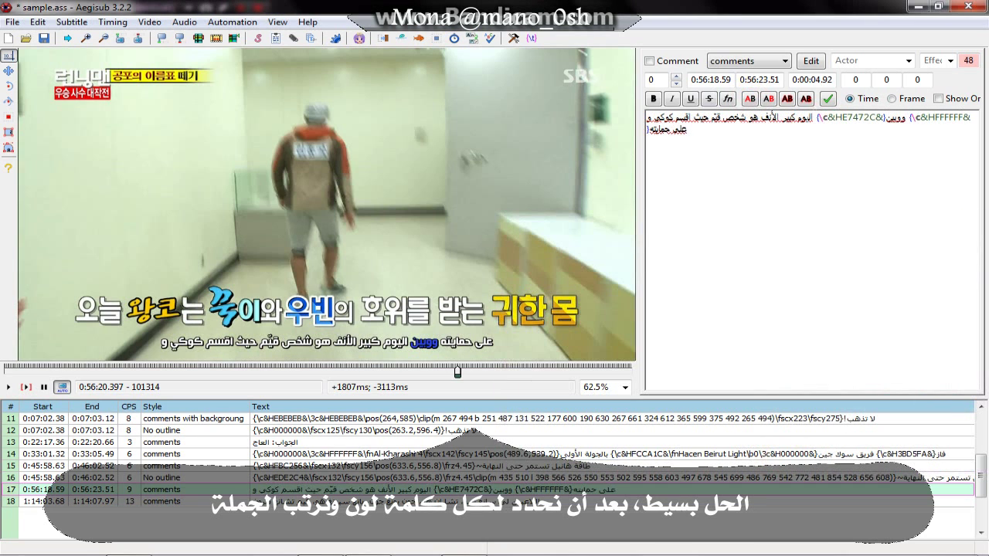
- Insert white fill &HFFFFFF& and black outline &H000000& before the conjunction "و" preceding "ووبين"
click(811, 128)
click(748, 98)
click(796, 458)
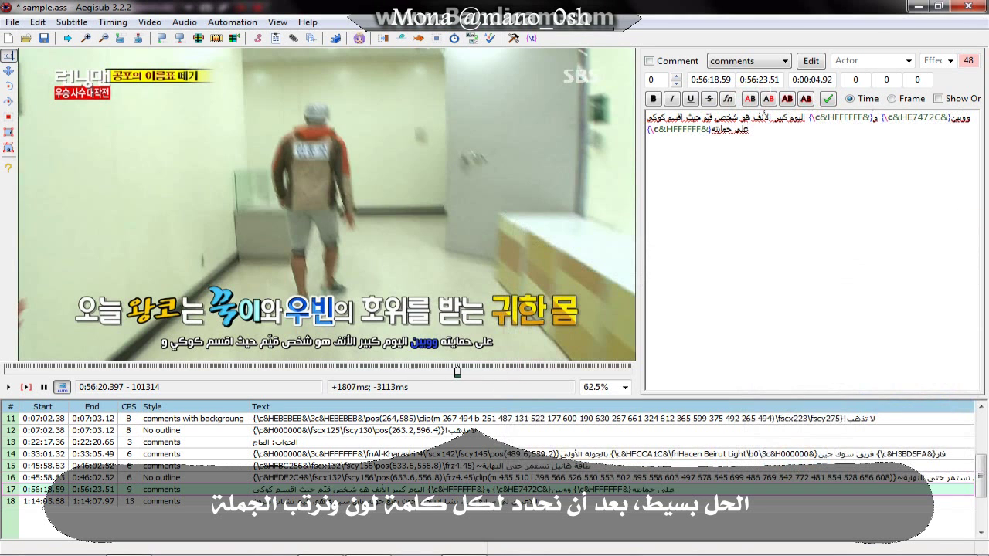
click(767, 99)
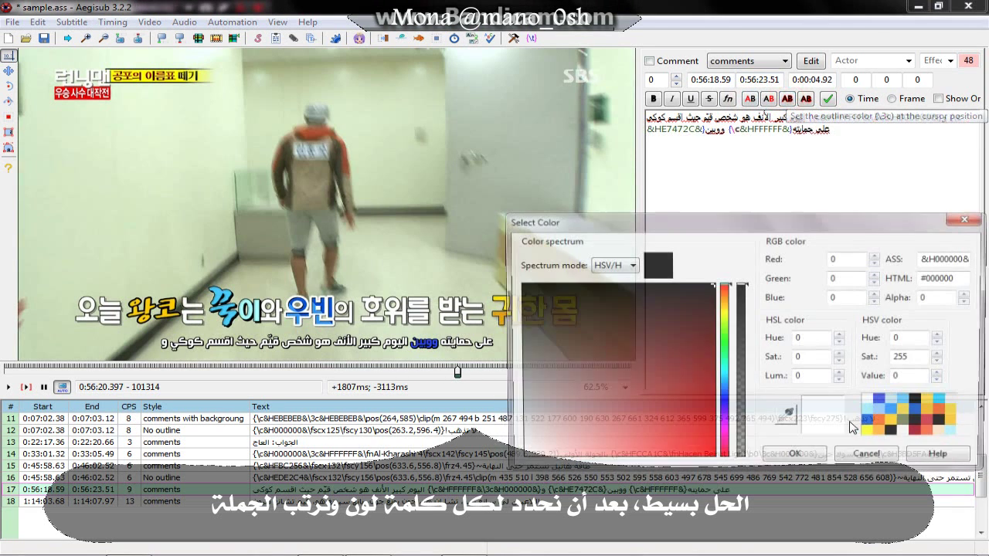
click(796, 457)
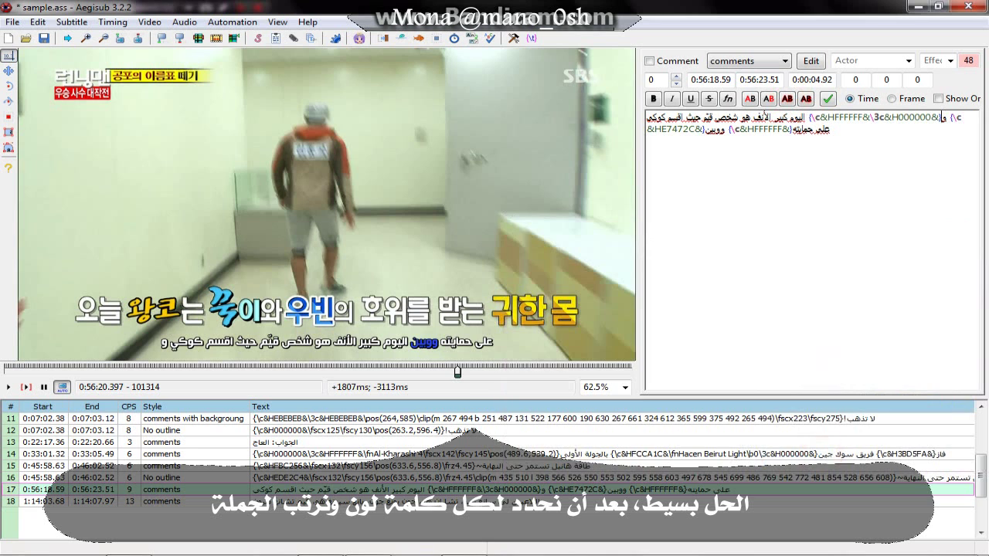
- Give the blue word "ووبين" a white outline &HFFFFFF&
click(689, 128)
click(786, 99)
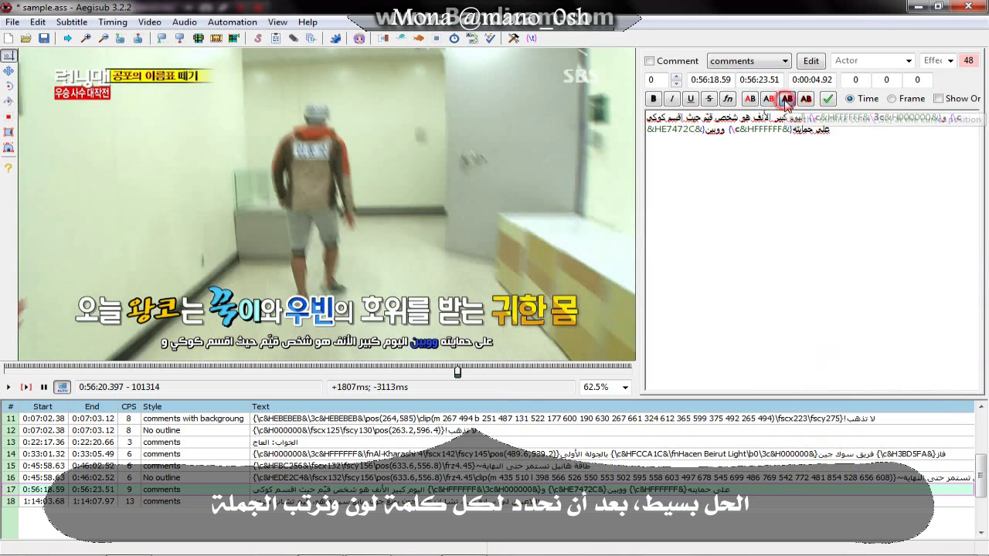
click(883, 401)
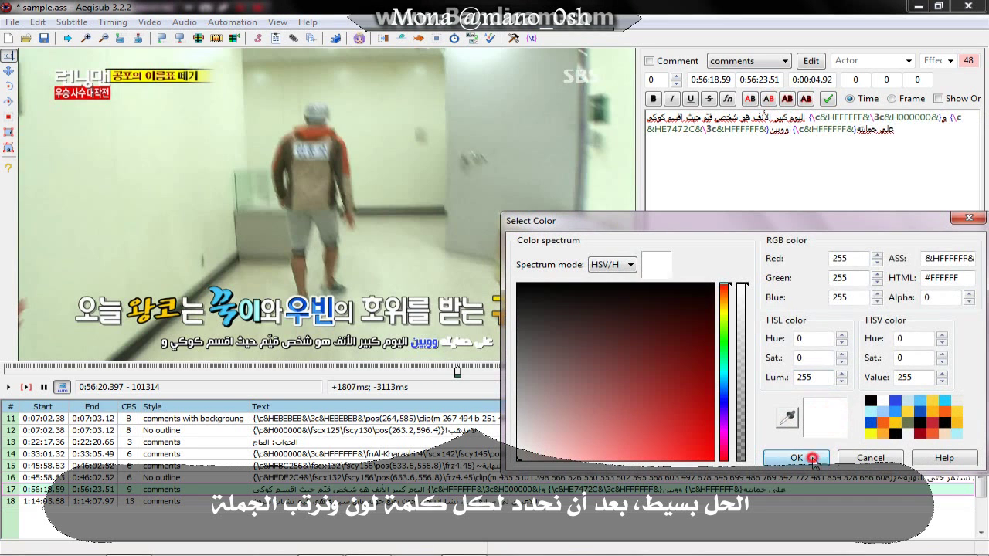
click(795, 458)
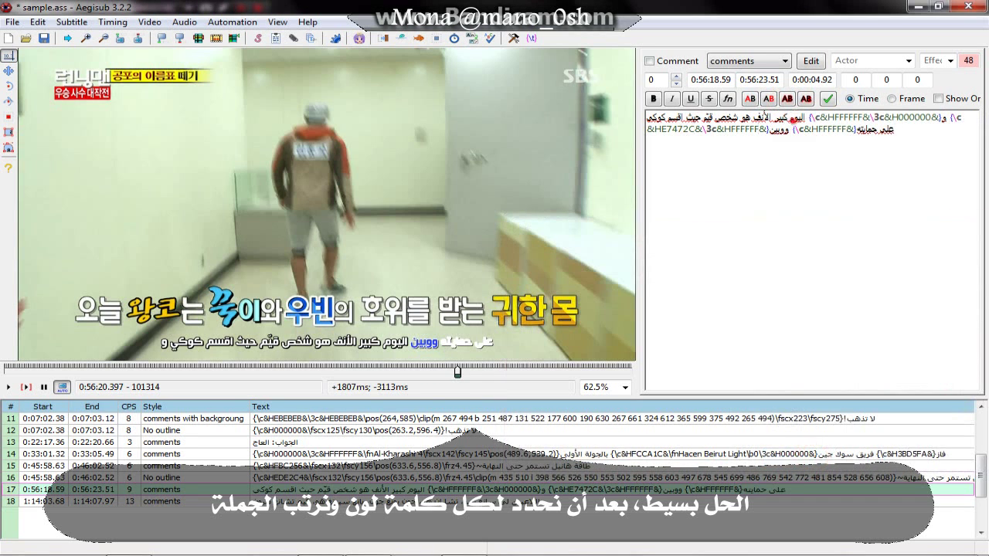
- Color the word "كوكي" with the light blue &HEEC746& sampled from the Korean caption
click(750, 99)
drag(788, 429, 224, 301)
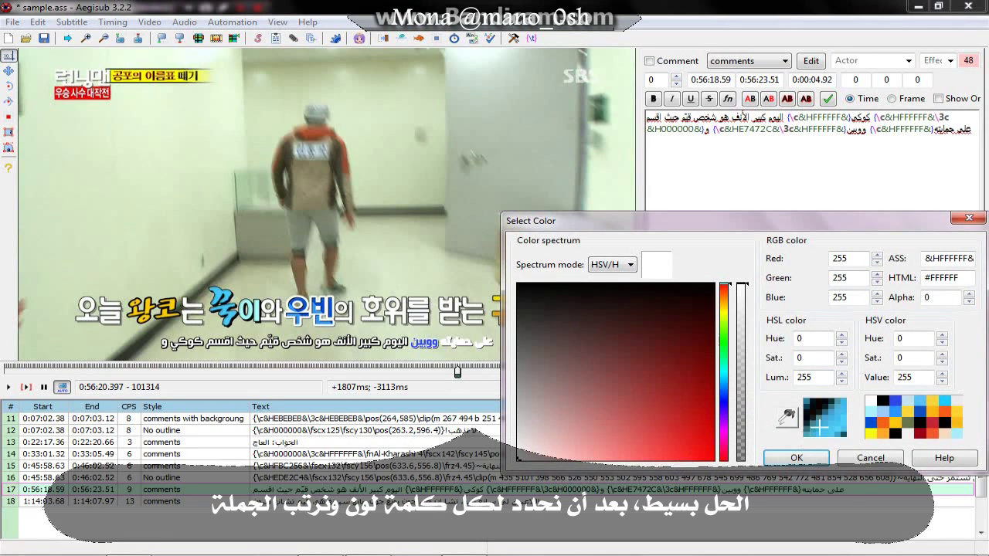
click(834, 421)
click(796, 457)
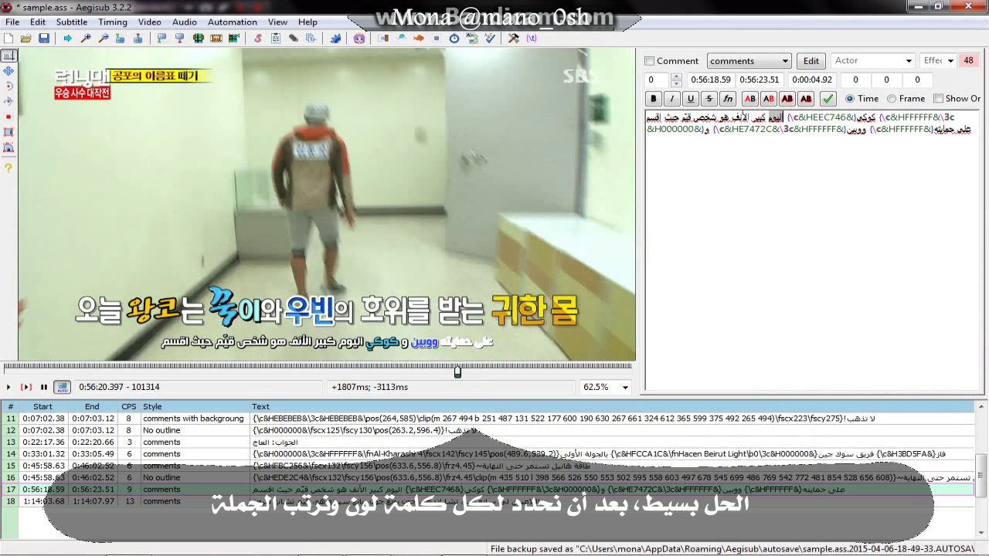
- Insert a white text color &HFFFFFF& before the words "حيث اقسم" in the seventeenth line
double_click(759, 117)
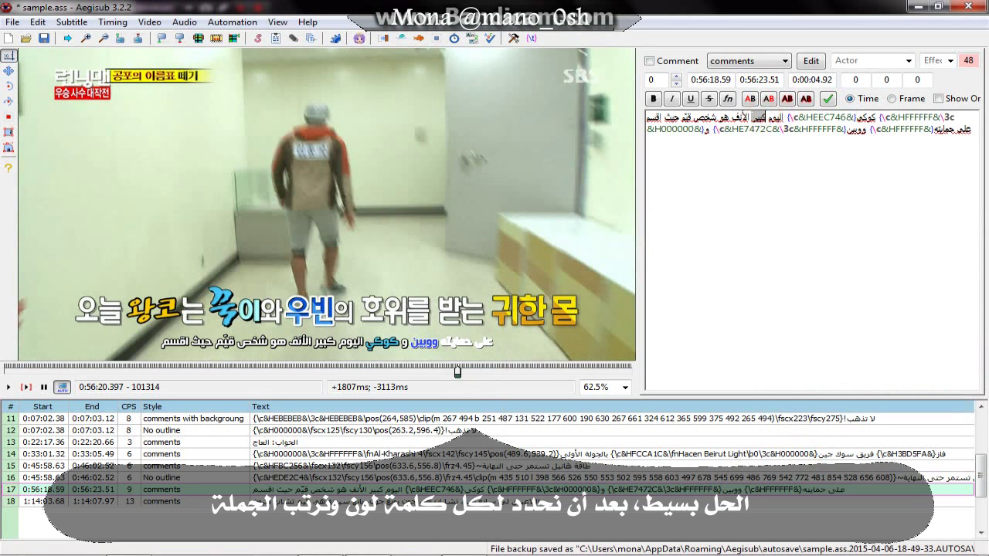
click(749, 99)
click(778, 461)
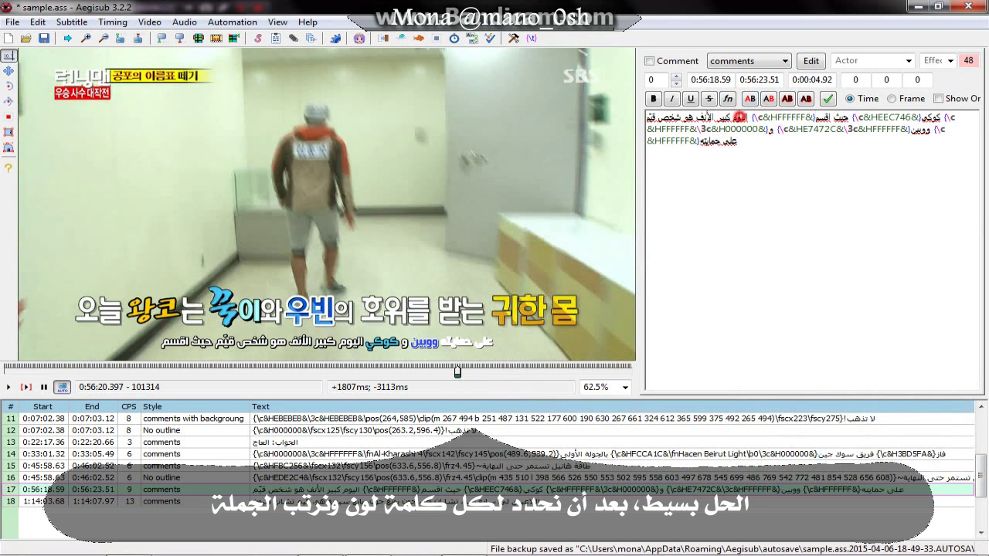
- Color the phrase "شخص قيّم" with the yellow &H00EAFB& sampled from the Korean caption, and insert white &HFFFFFF& before "هو"
click(740, 118)
click(749, 98)
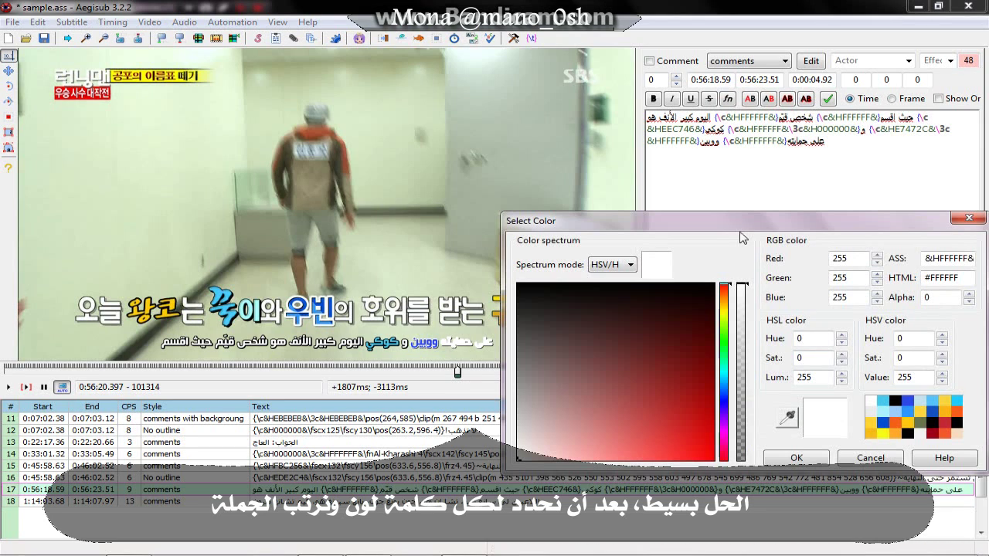
drag(740, 230, 798, 208)
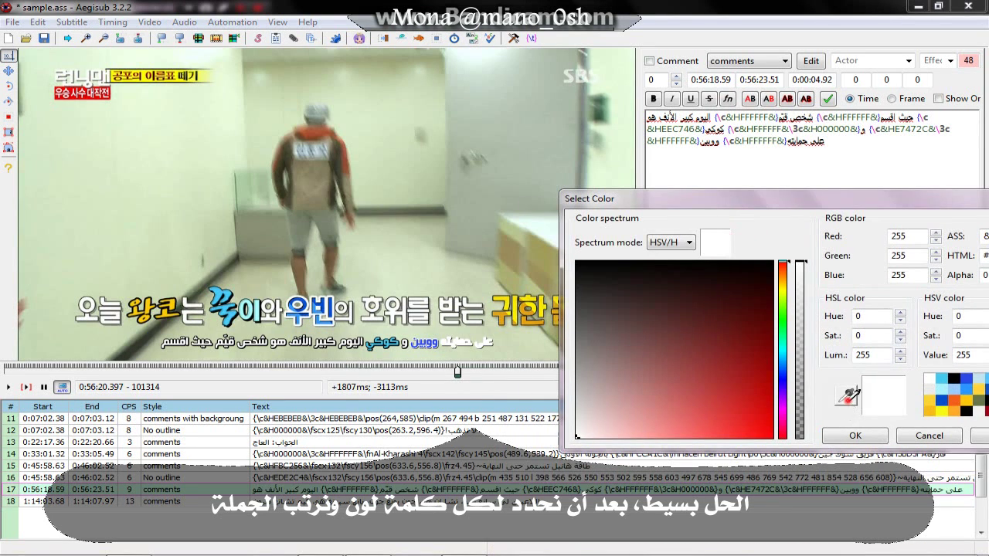
drag(846, 395, 543, 318)
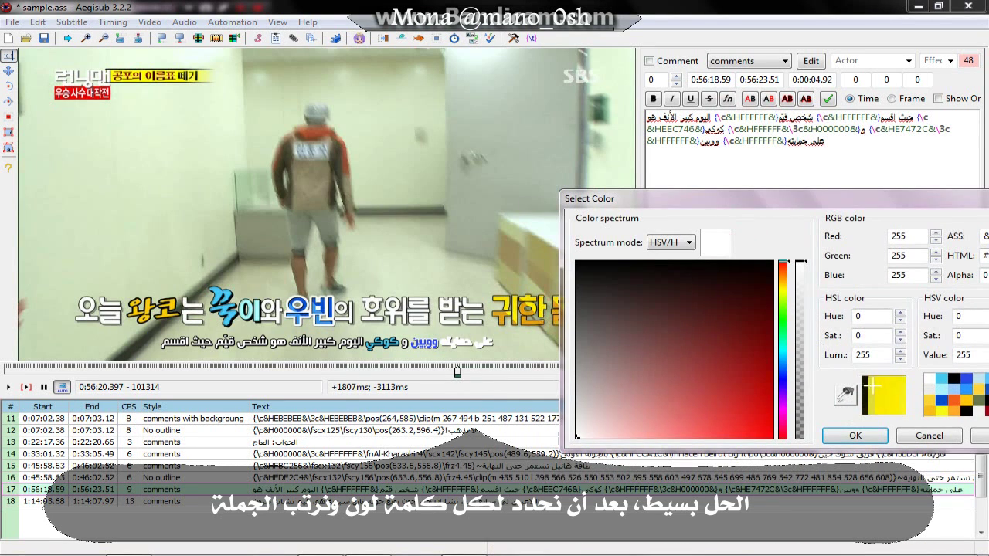
click(855, 436)
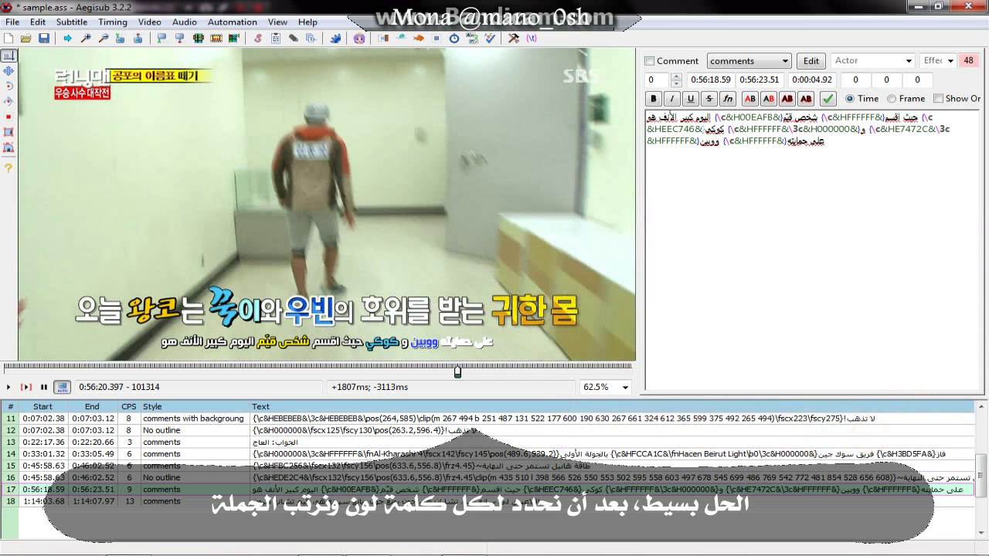
click(749, 99)
click(796, 435)
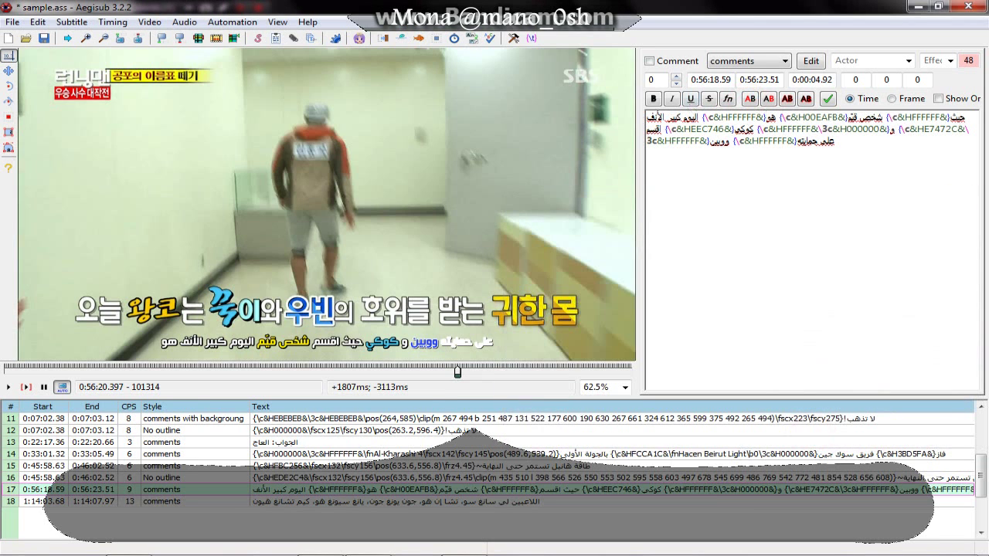
- Color the phrase "كبير الأنف" with the yellow &H00CDFF& sampled from the Korean caption, and insert white &HFFFFFF& before "اليوم"
click(749, 99)
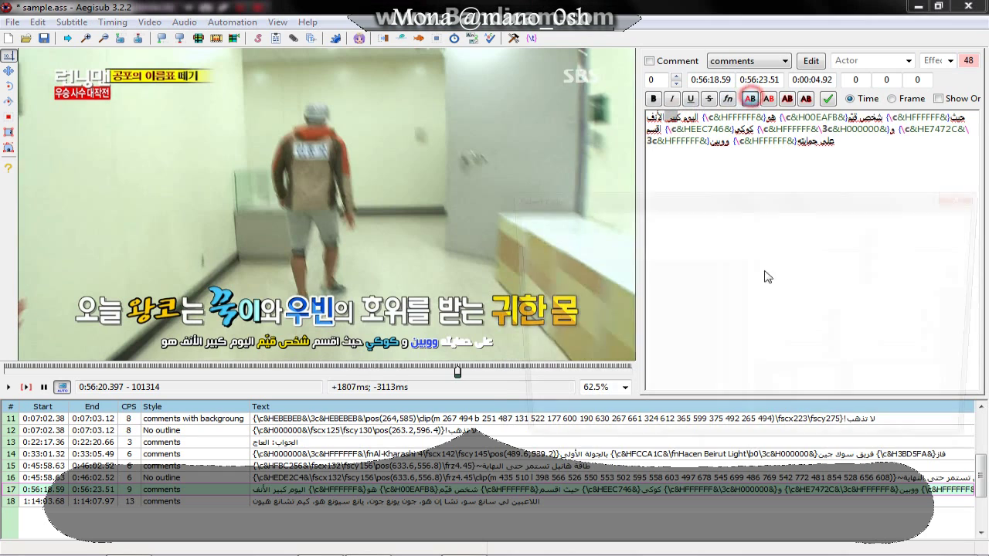
drag(790, 397, 170, 313)
click(812, 394)
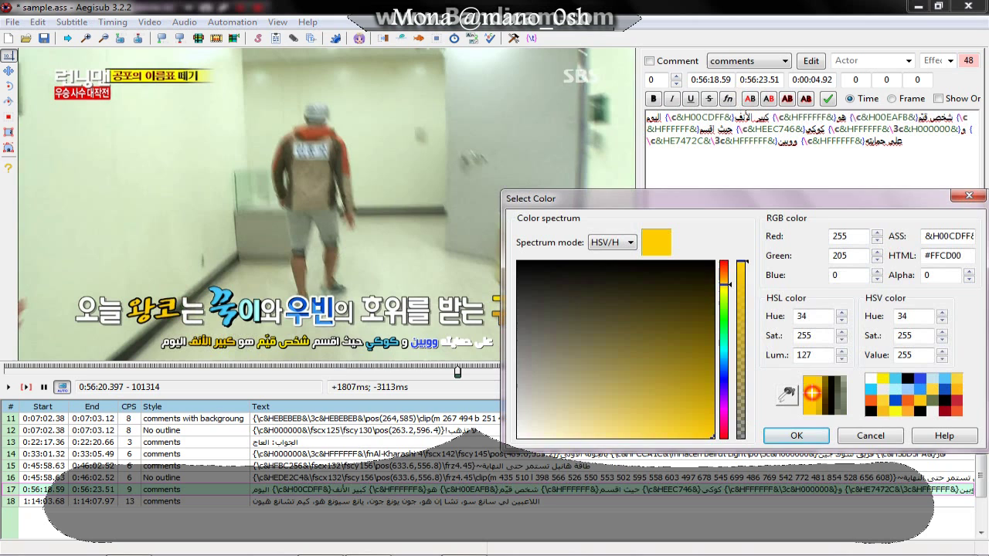
click(798, 436)
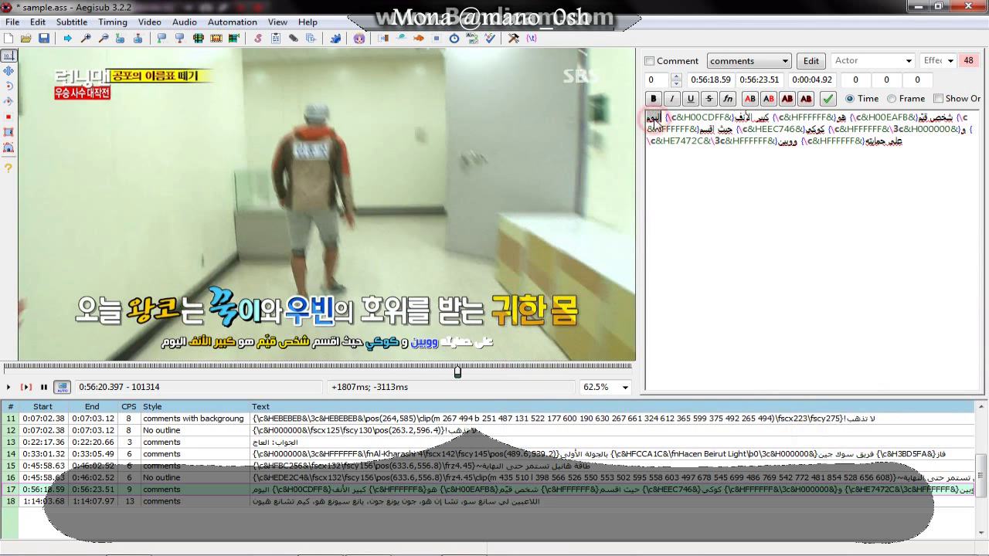
click(755, 103)
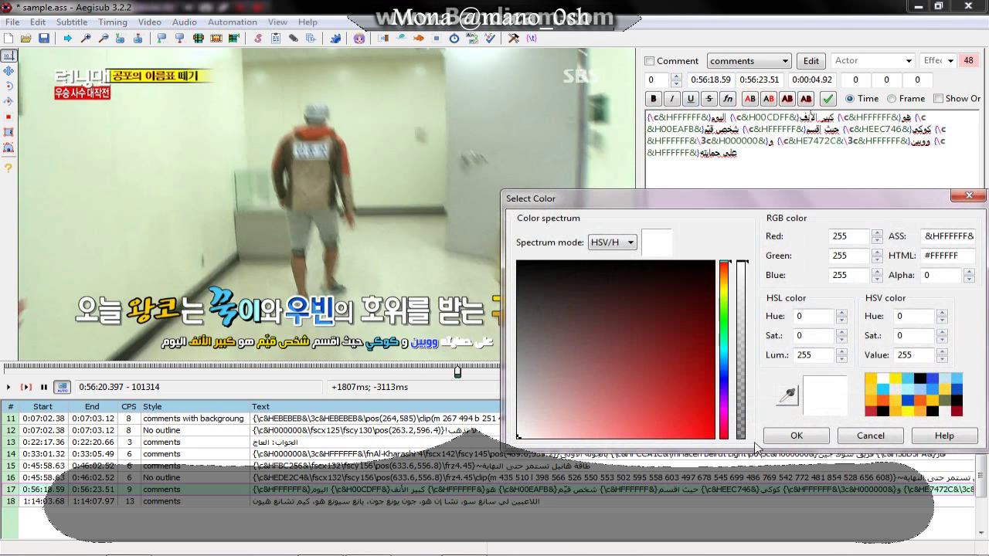
click(808, 435)
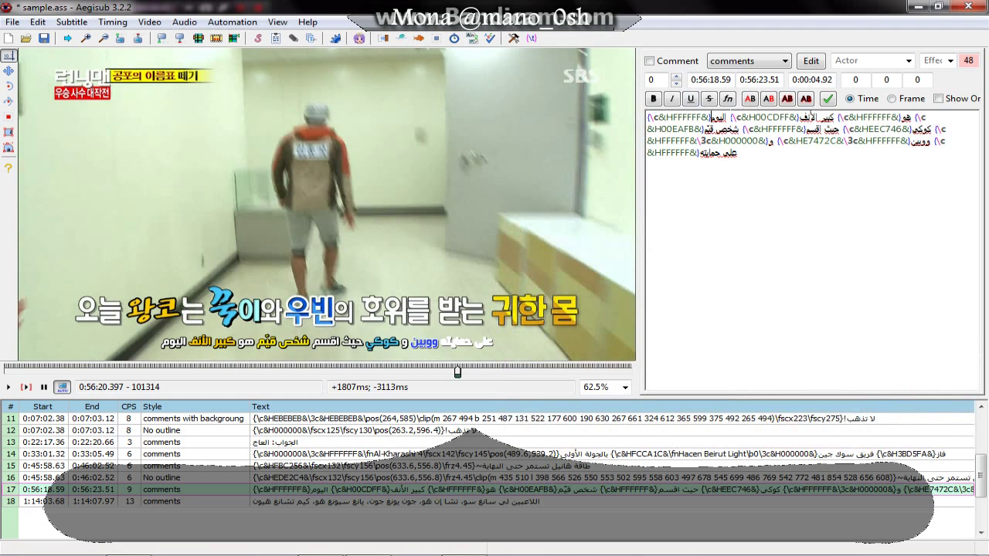
- Move the segments "كبير الأنف" and "هو", each with its color tag, to the beginning of the seventeenth line
drag(730, 117, 838, 117)
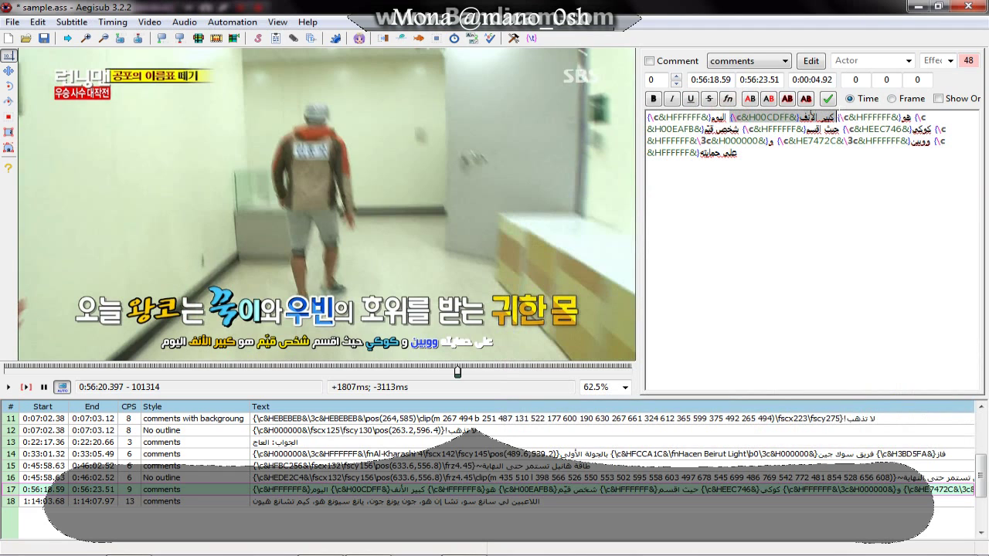
key(ctrl+x)
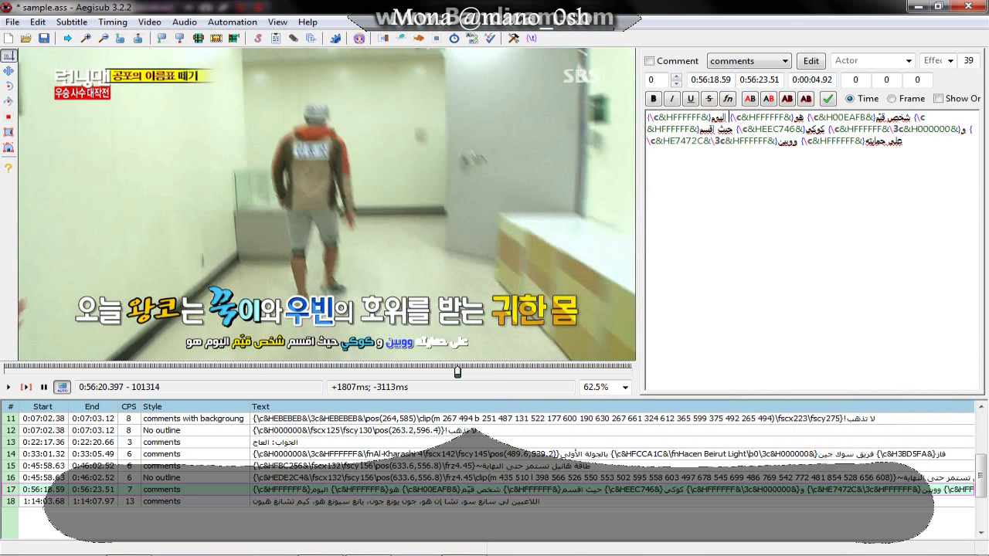
key(ctrl+v)
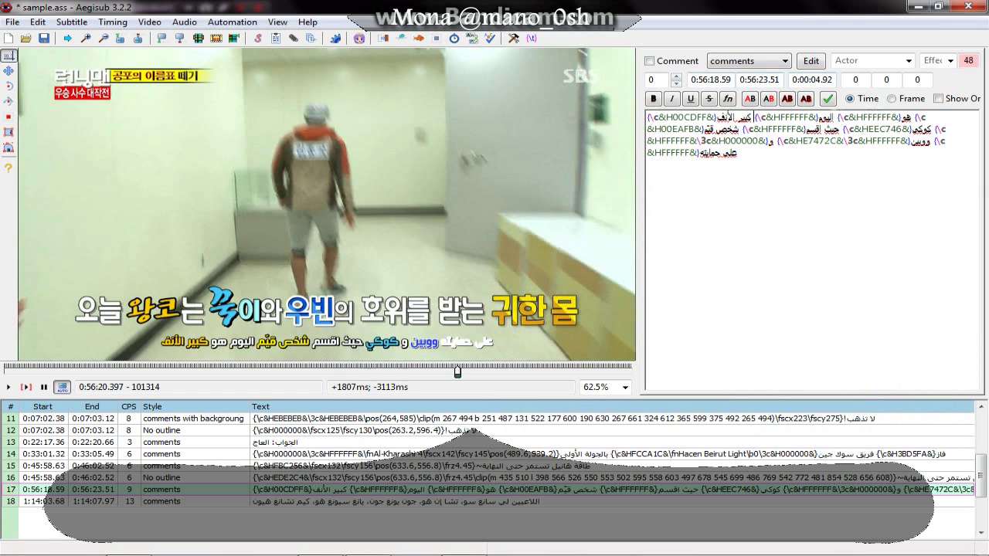
drag(837, 118, 913, 118)
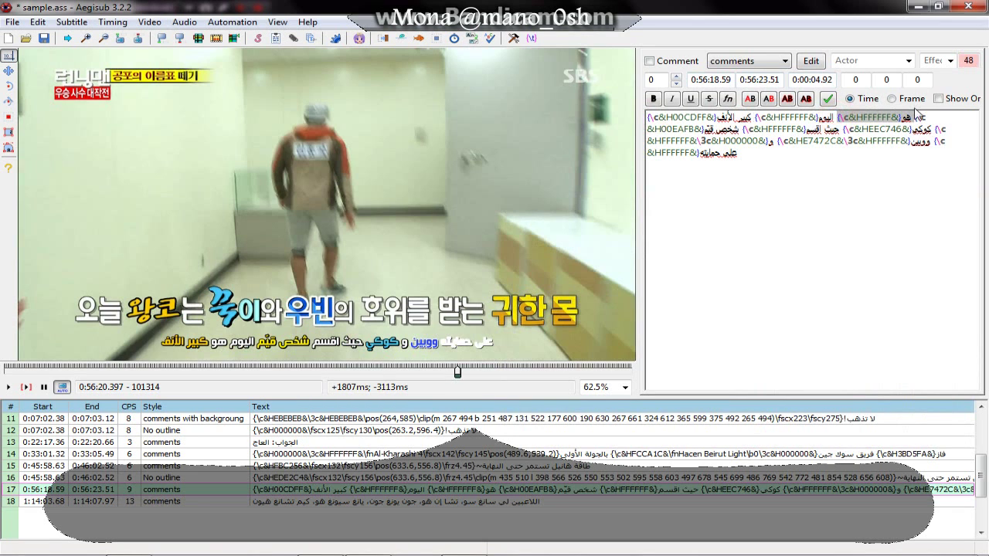
key(ctrl+x)
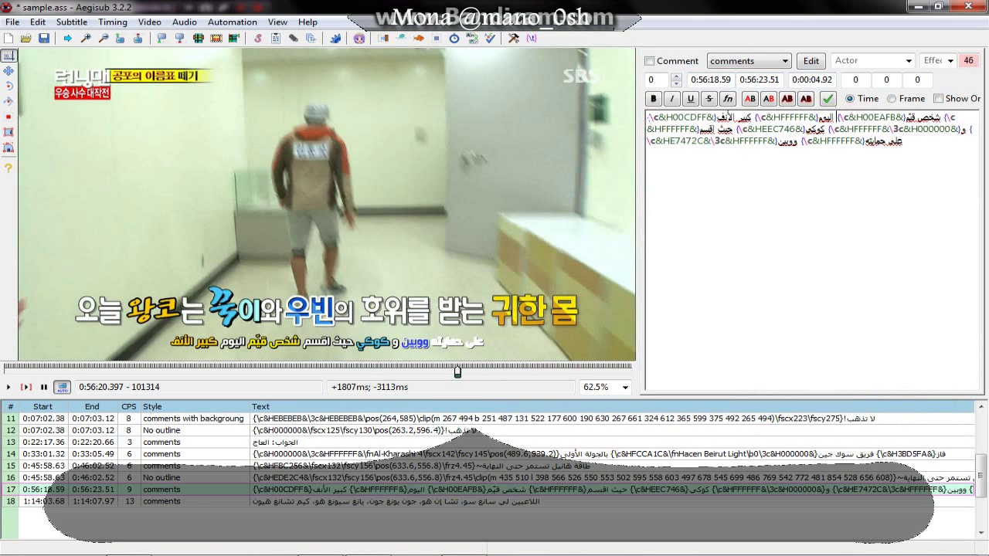
key(ctrl+v)
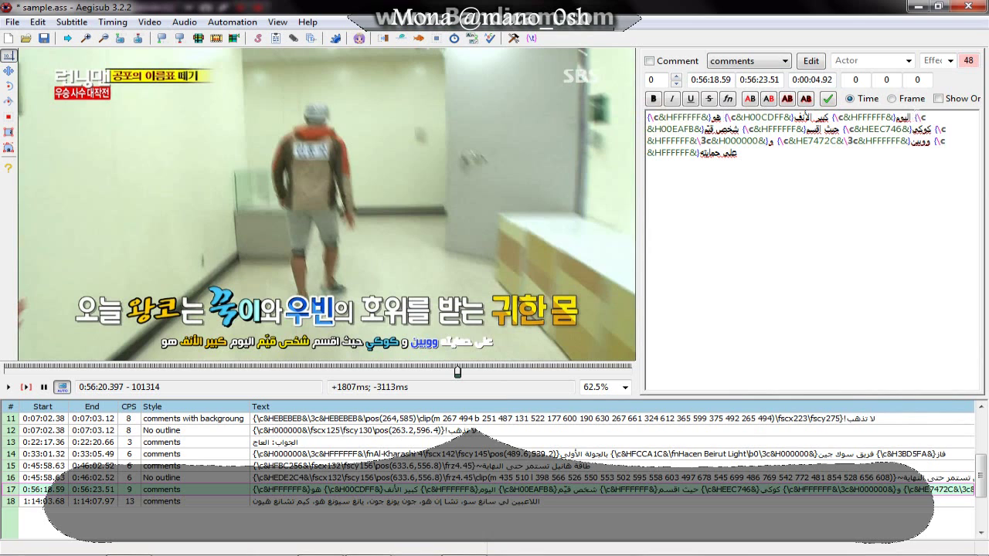
- Move the yellow segment "شخص قيّم" and the white segment "حيث اقسم" with their tags to the line's beginning
drag(914, 117, 739, 129)
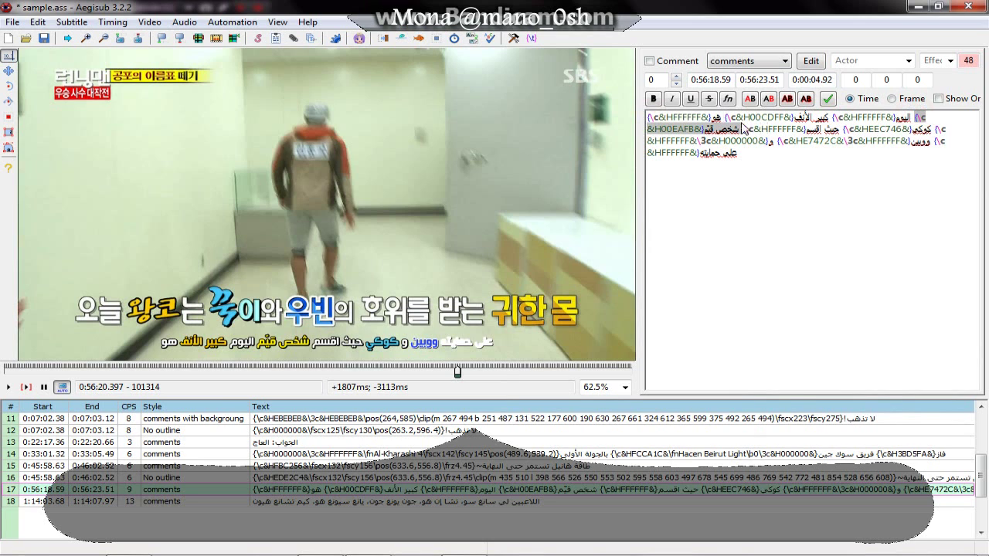
key(ctrl+x)
click(648, 117)
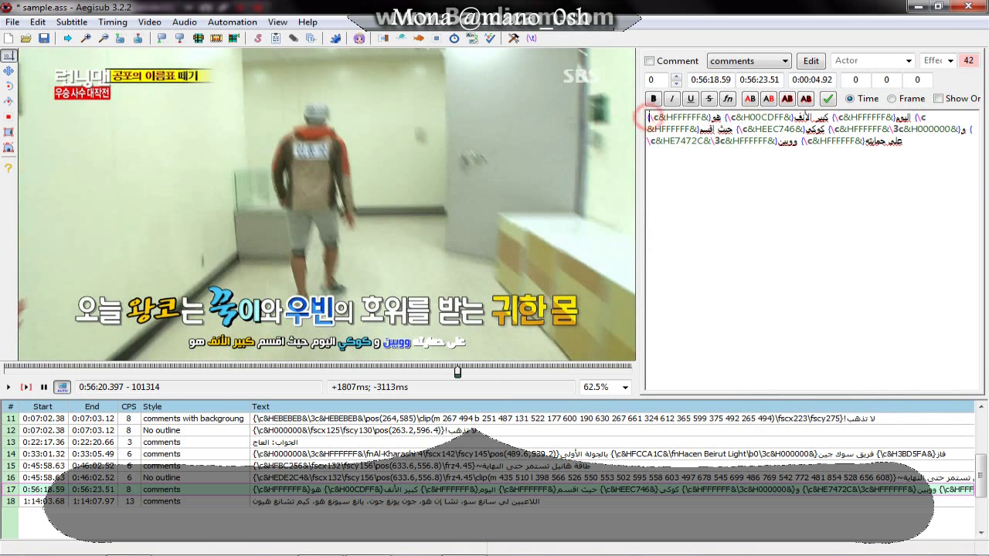
key(ctrl+v)
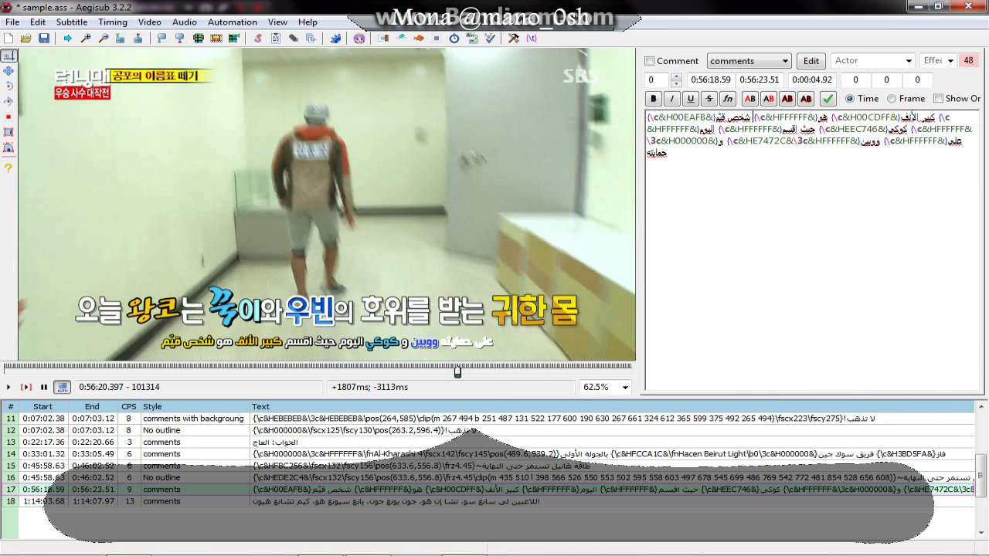
drag(718, 129, 812, 129)
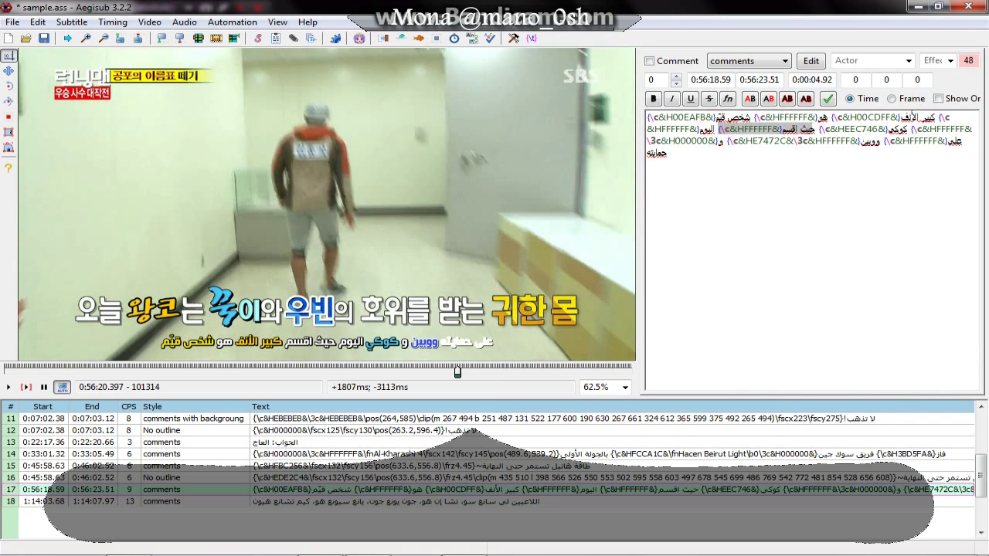
key(ctrl+x)
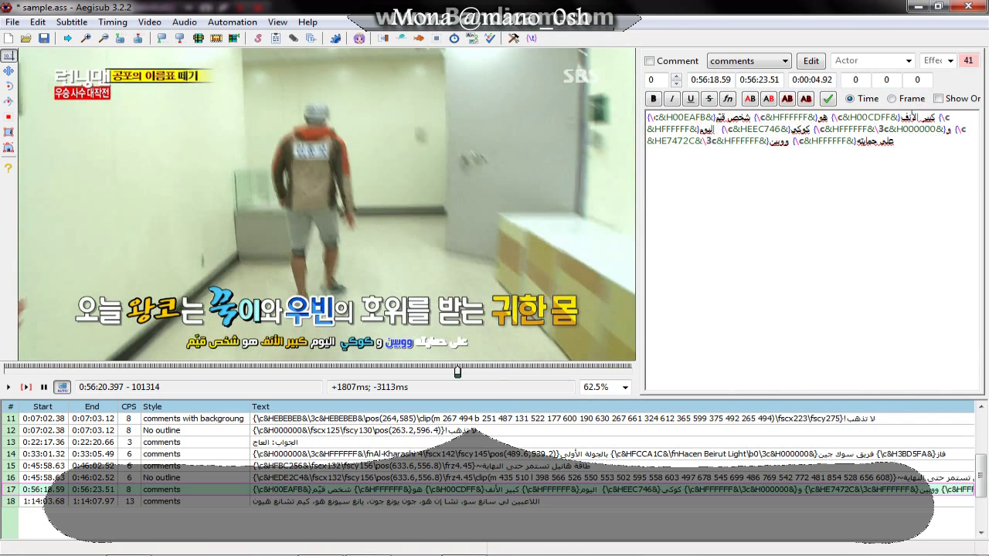
click(648, 117)
key(ctrl+v)
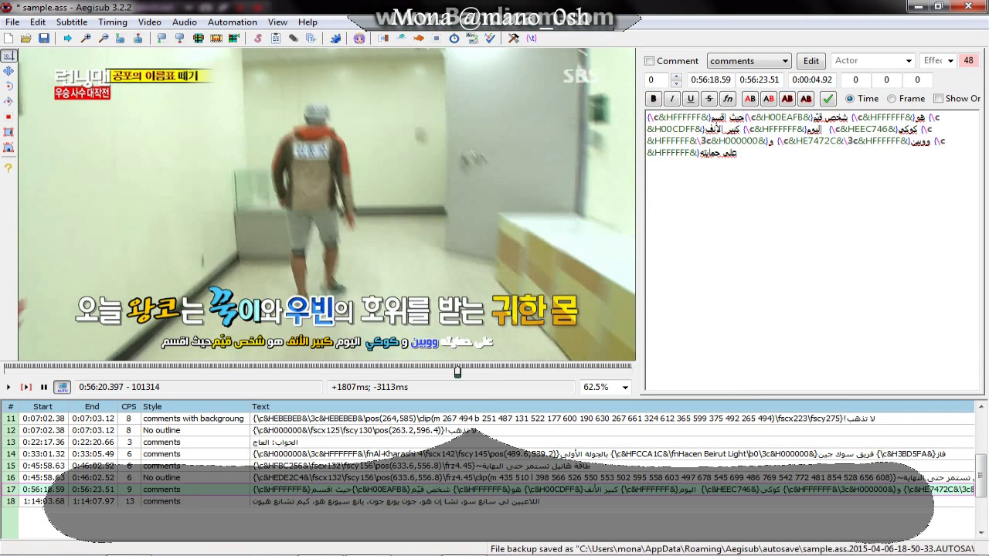
- Move the light blue segment "كوكي" and the white "و" with their tags to the beginning of the seventeenth line
drag(829, 129, 917, 129)
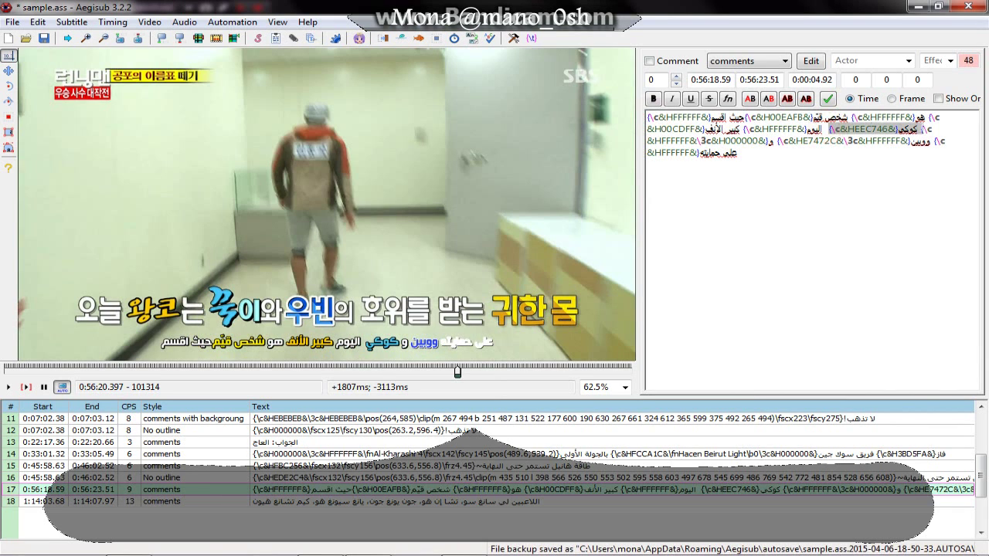
key(ctrl+x)
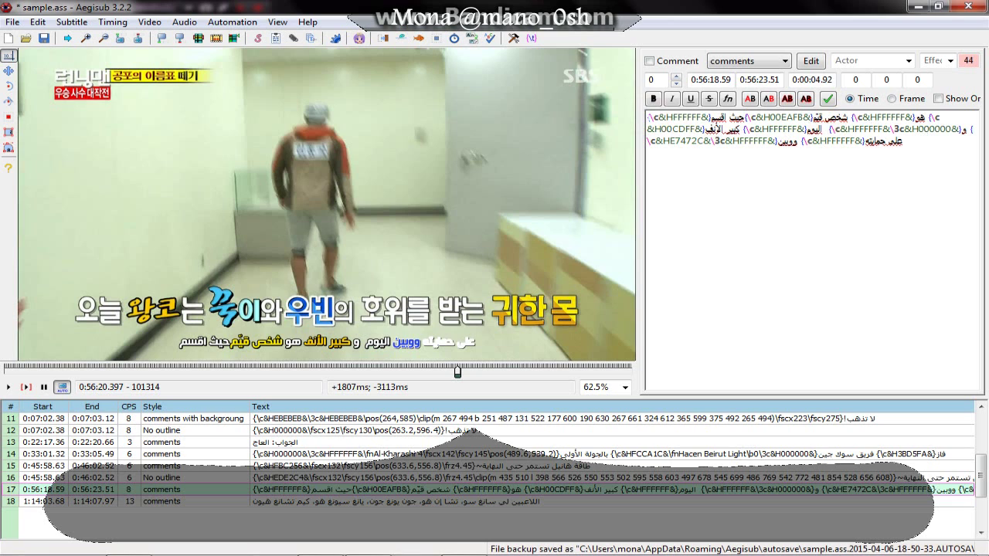
click(647, 117)
key(ctrl+v)
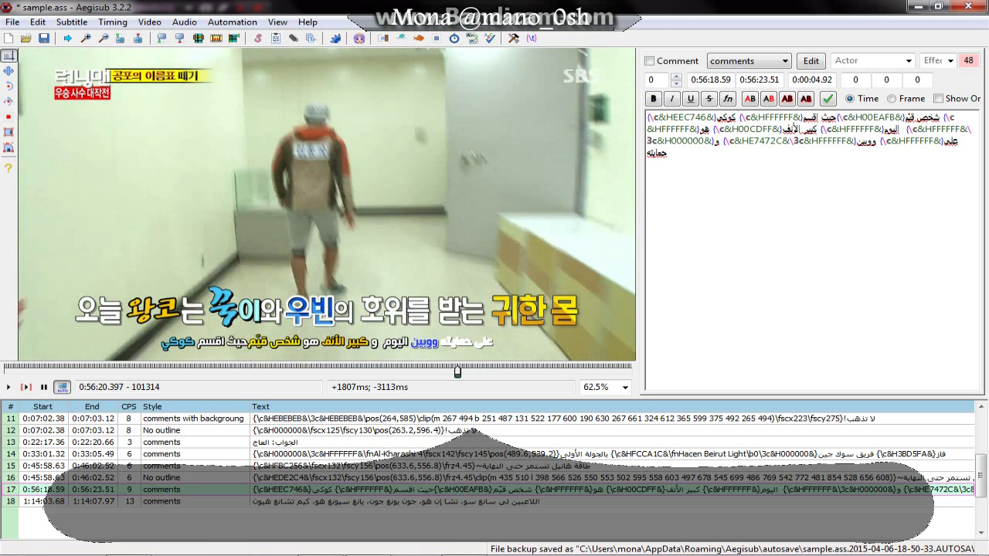
drag(905, 129, 722, 141)
key(ctrl+x)
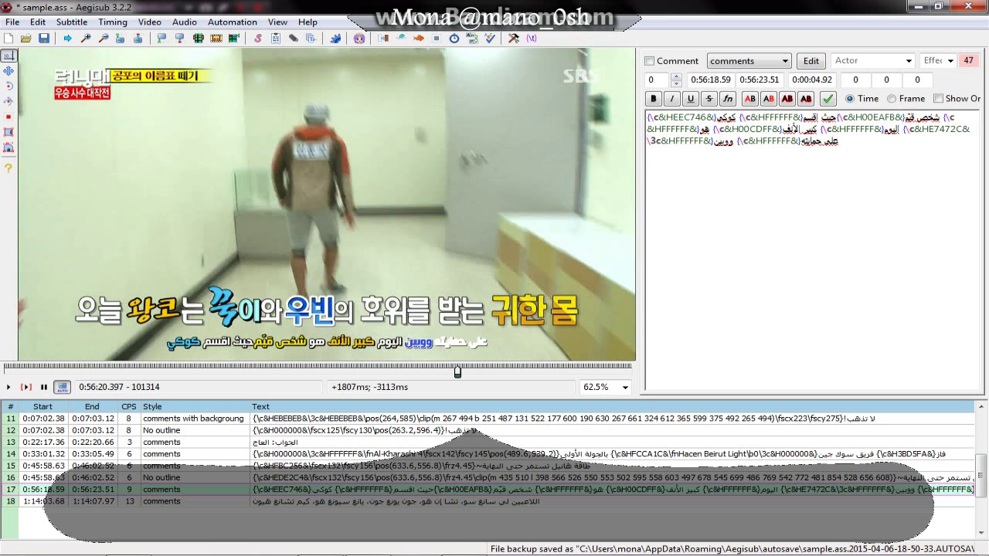
click(647, 118)
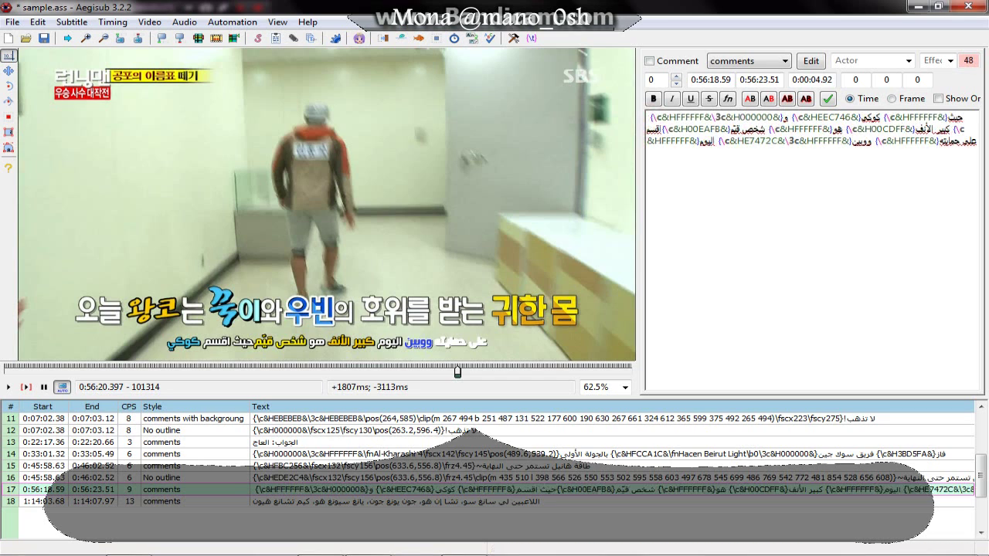
key(ctrl+v)
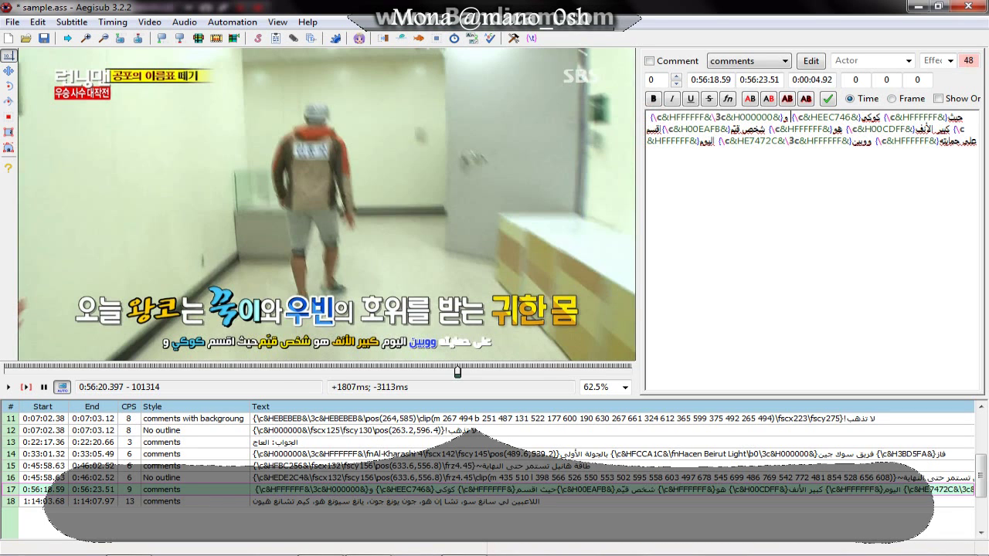
- Move the blue segment "ووبين" and the white segment "على حمايته" with their tags to the line's beginning
drag(720, 142, 873, 140)
key(ctrl+x)
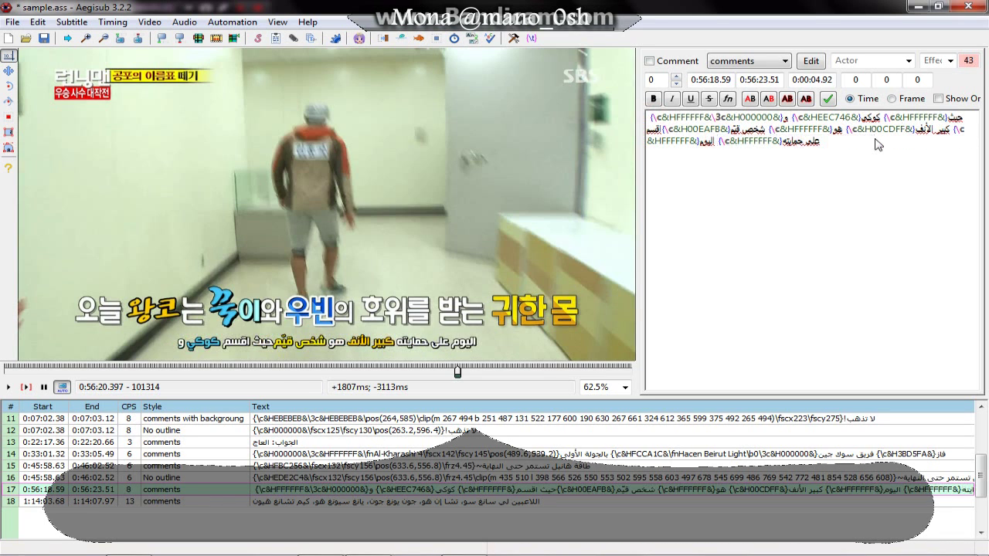
click(647, 115)
key(ctrl+v)
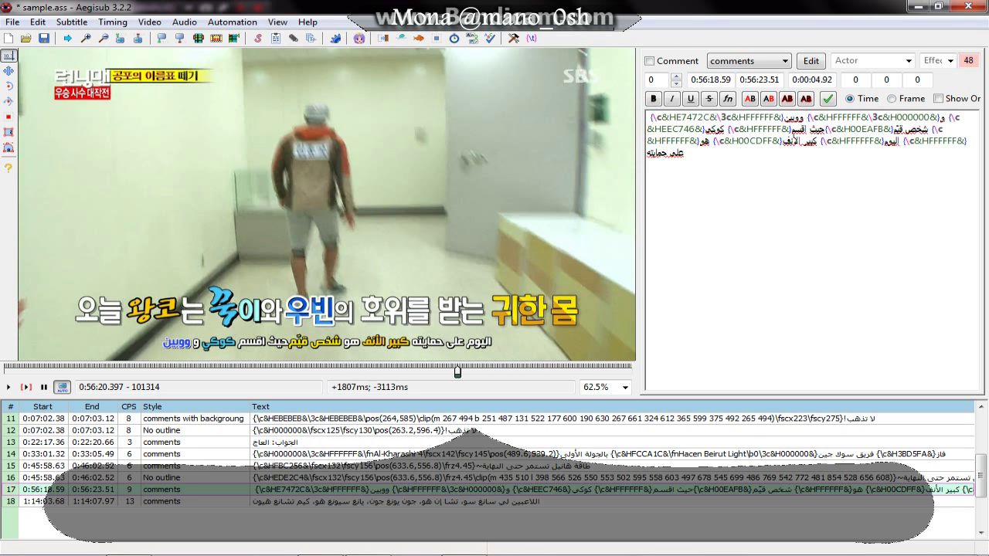
drag(648, 153, 902, 141)
key(Delete)
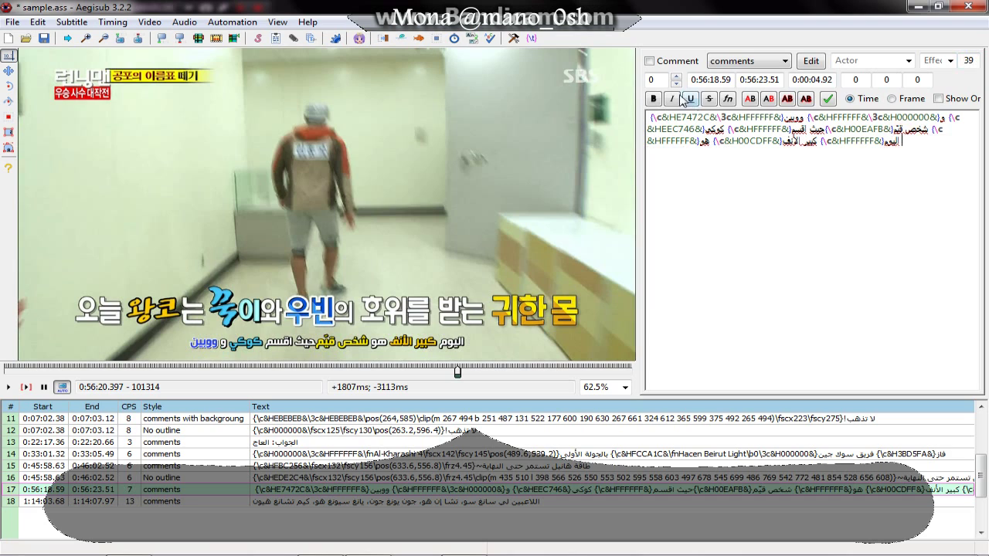
click(649, 116)
key(ctrl+v)
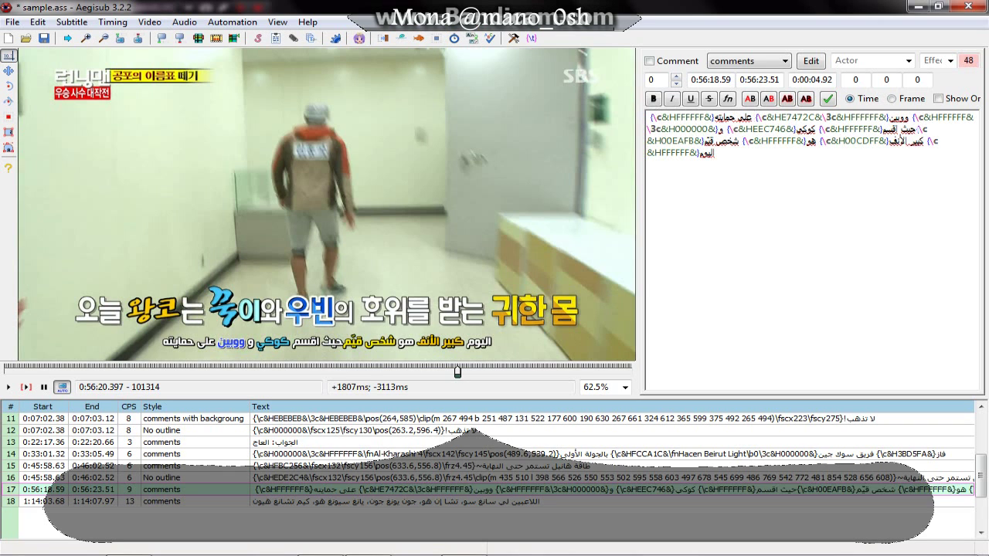
- Position the seventeenth line just below the Korean caption at (655.8,700.8) and scale it to fscx 123 and fscy 146
double_click(336, 285)
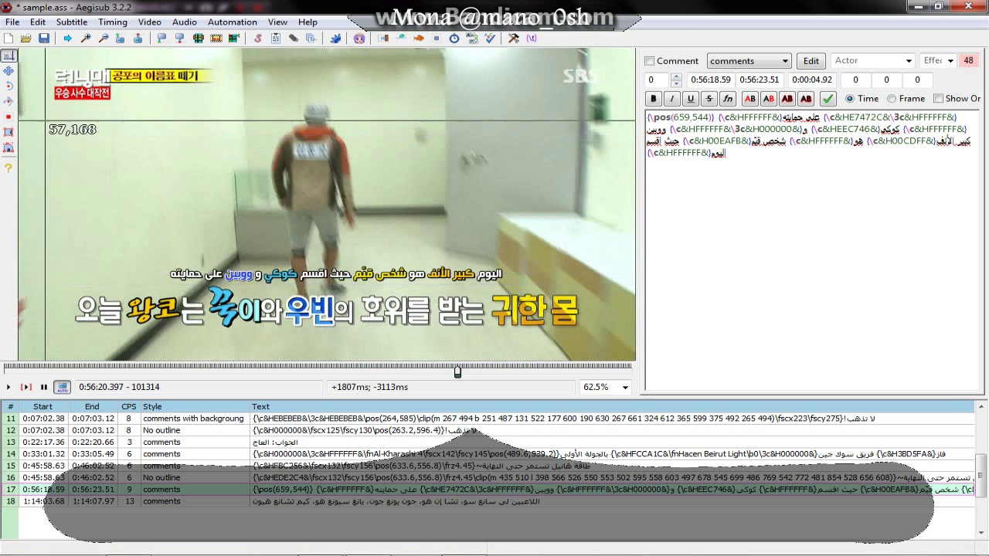
click(8, 116)
drag(126, 133, 137, 116)
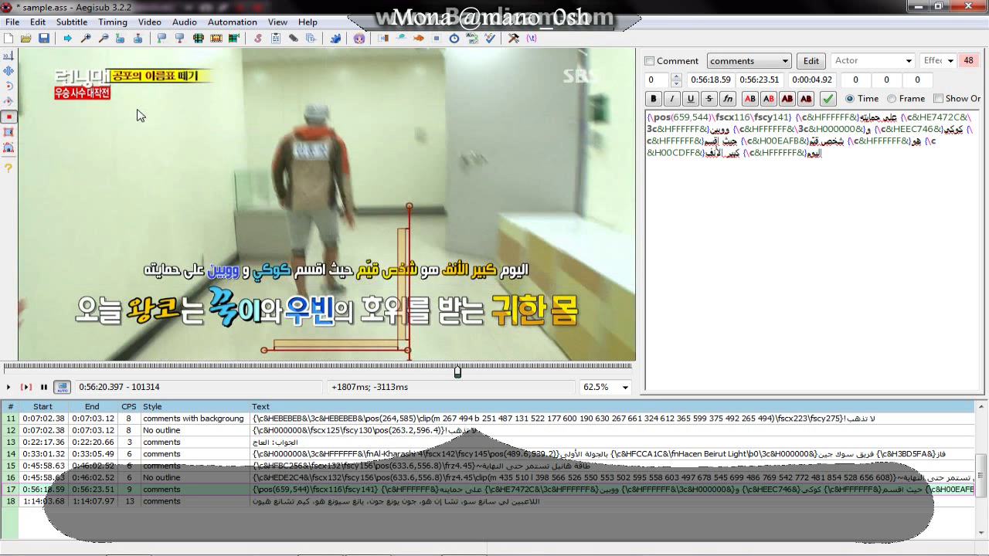
click(8, 71)
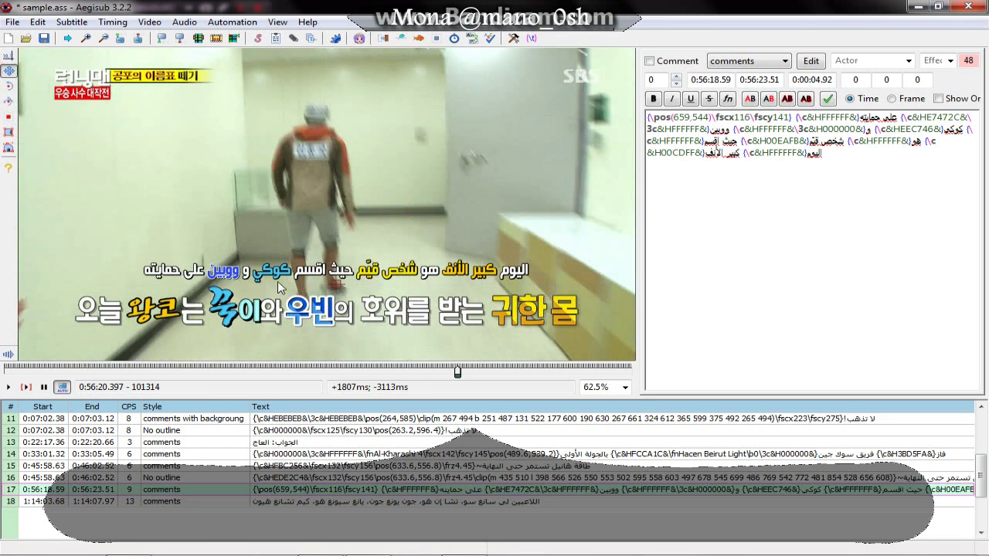
drag(337, 290, 336, 358)
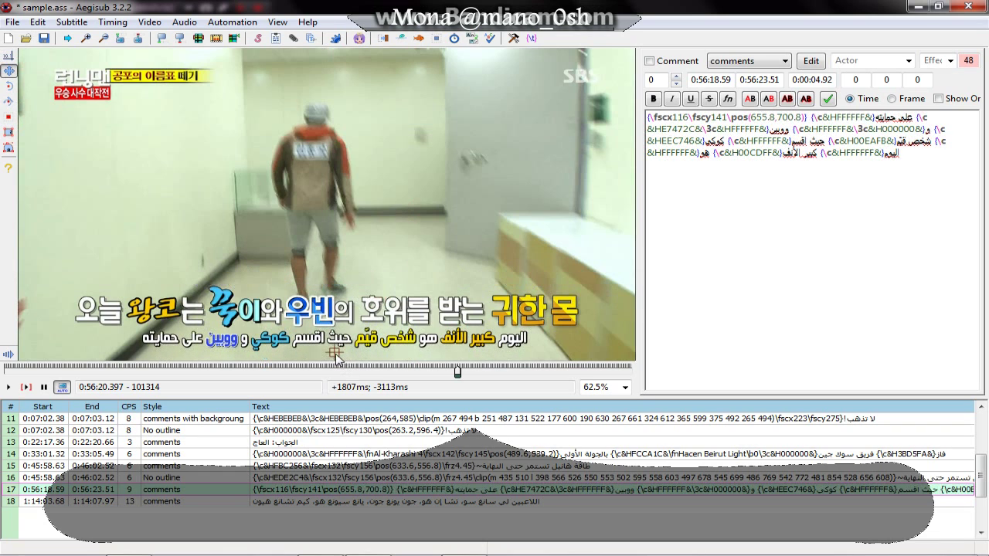
click(8, 117)
drag(85, 121, 89, 120)
click(9, 55)
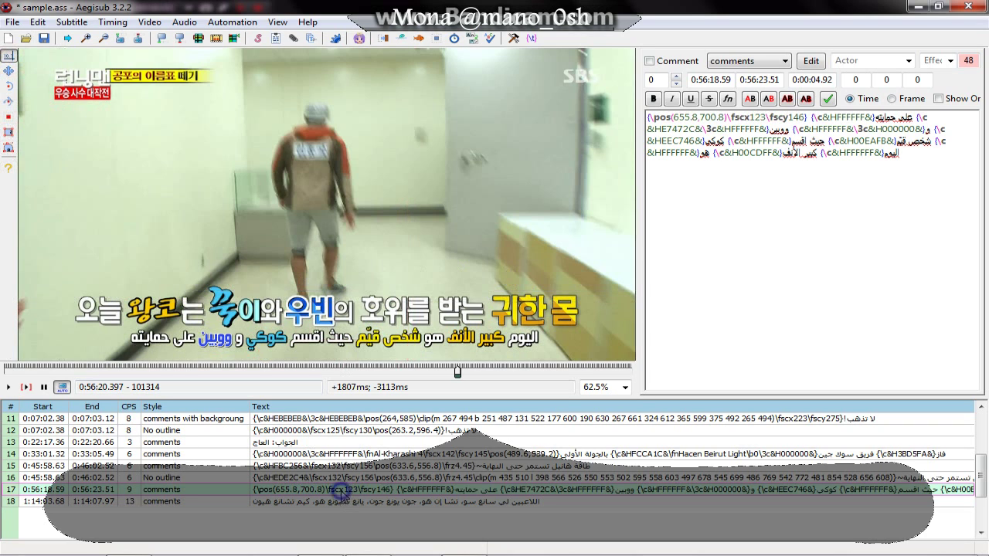
- Duplicate the seventeenth subtitle line
right_click(342, 494)
click(417, 225)
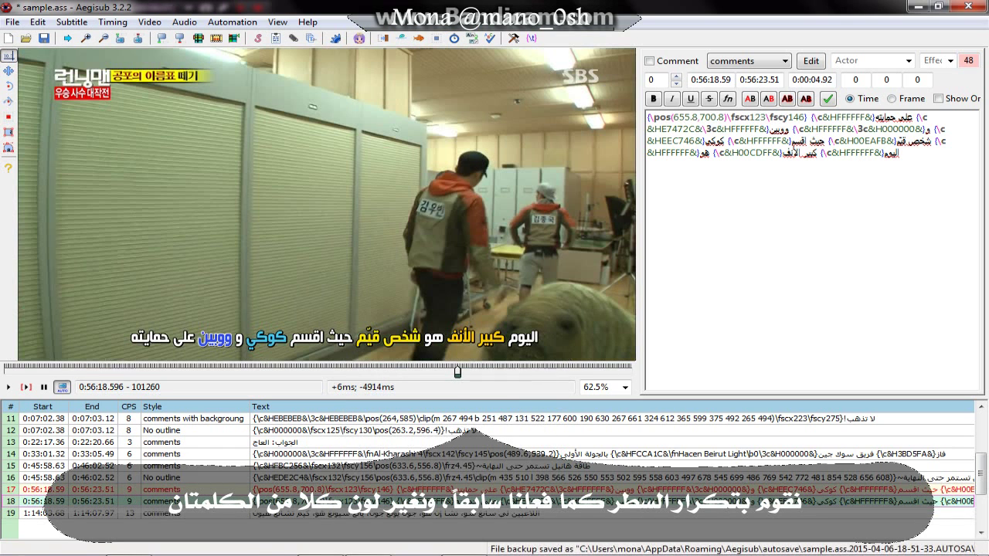
- Recolor "شخص قيّم" in the duplicated eighteenth line with the darker gold &H0FA3E1& sampled from the Korean caption
click(25, 387)
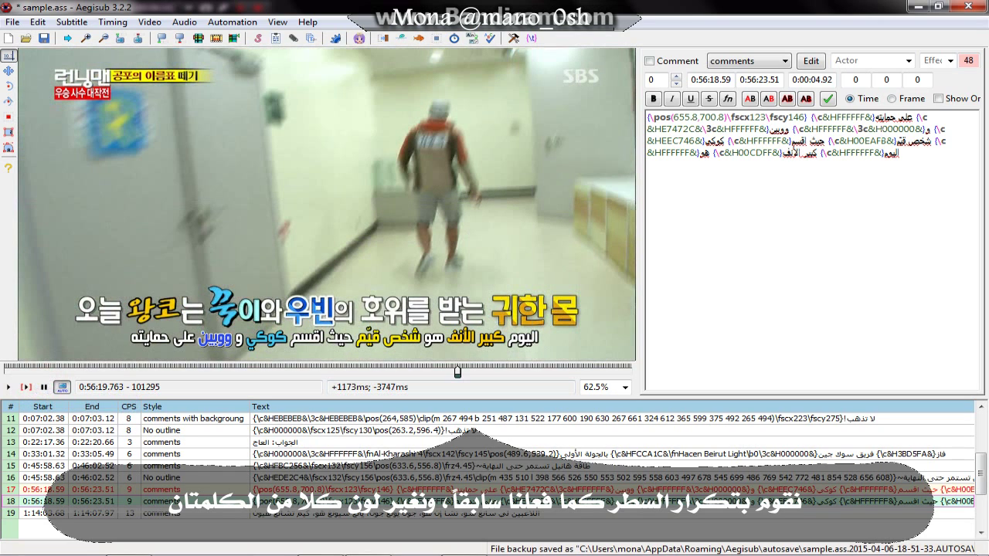
click(750, 99)
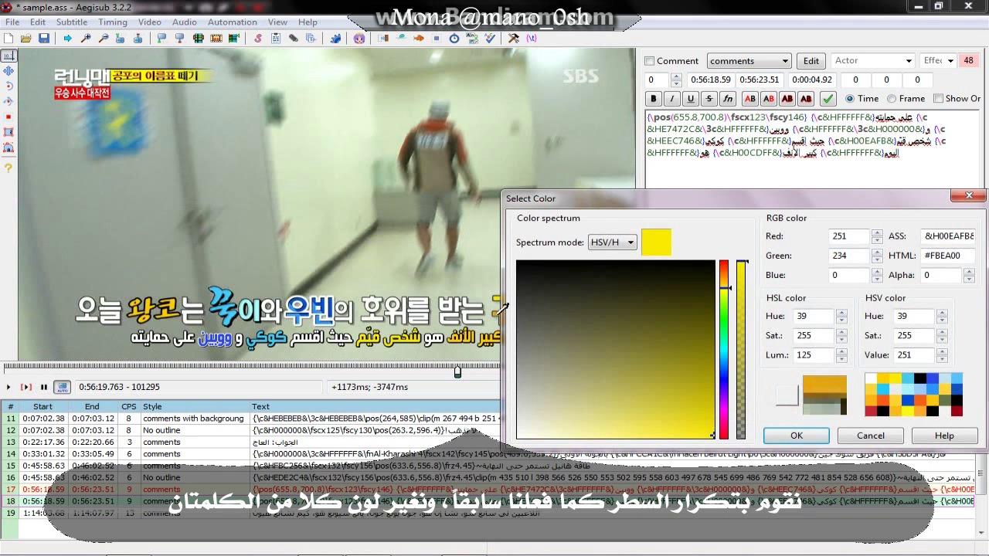
drag(501, 308, 825, 400)
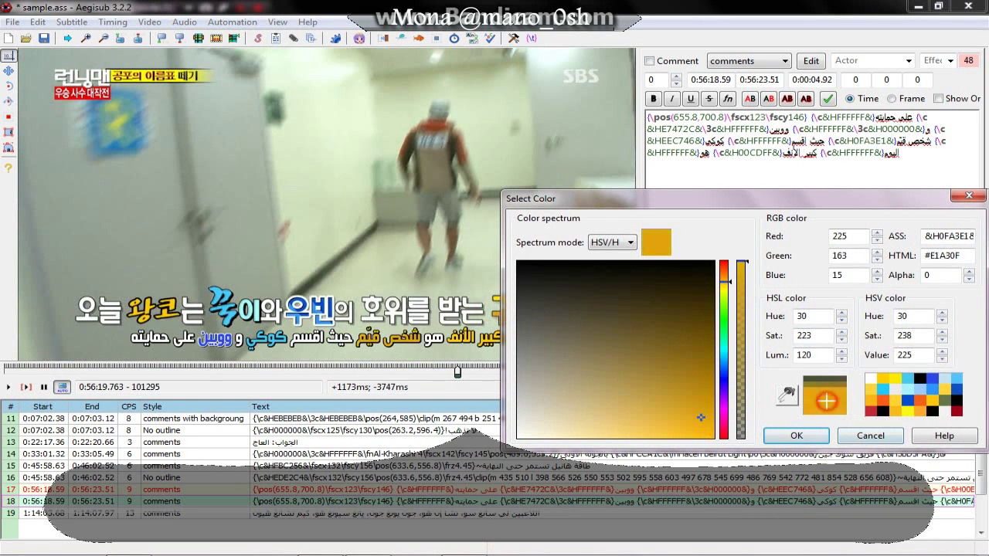
click(807, 434)
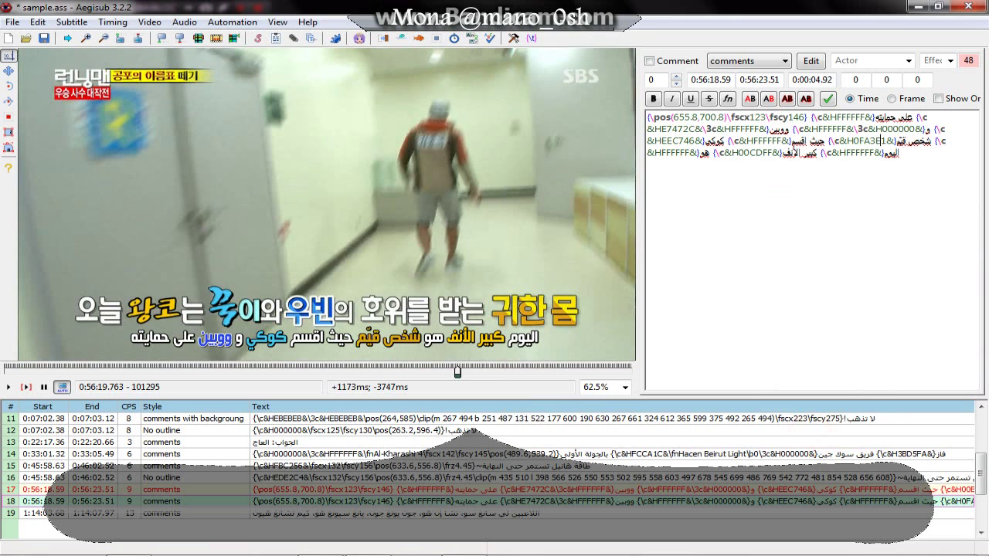
- Recolor "ووبين" in the eighteenth line with the lighter blue &HFF9929& sampled from the matching Korean word
click(749, 99)
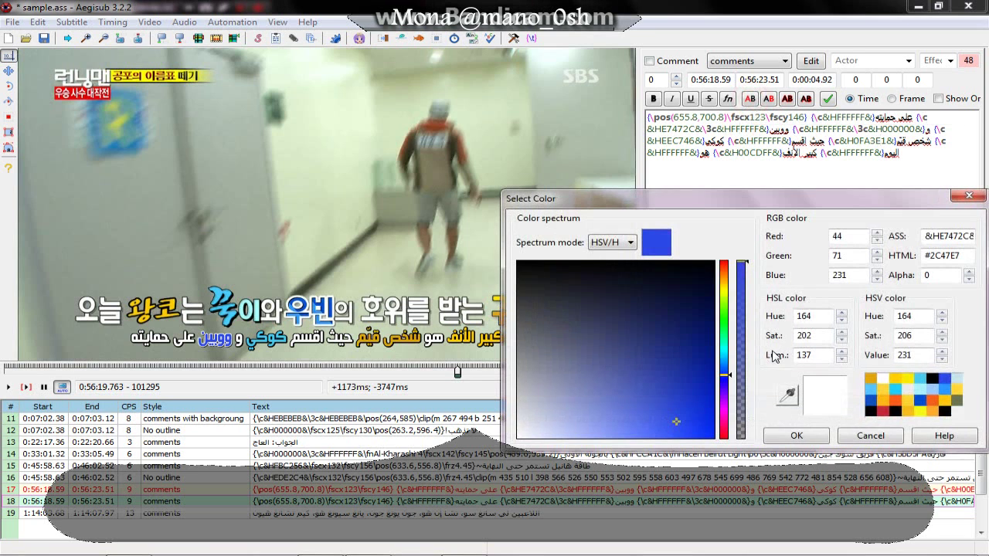
drag(787, 396, 297, 318)
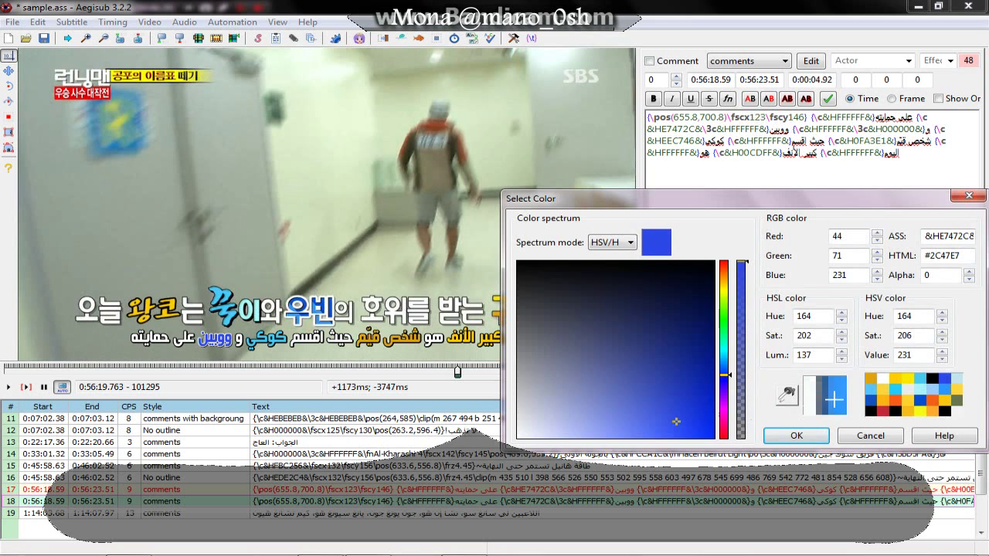
click(833, 399)
click(811, 436)
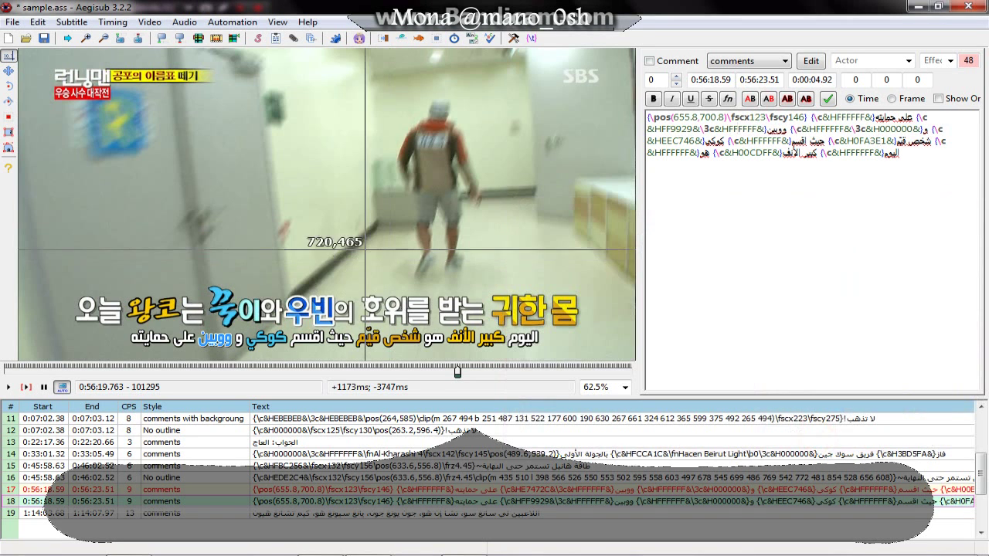
- Clip the eighteenth line with a nine-point vector outline from (369,636) to (457,710), exposing parts of "ووبين" and "شخص قيّم"
click(8, 148)
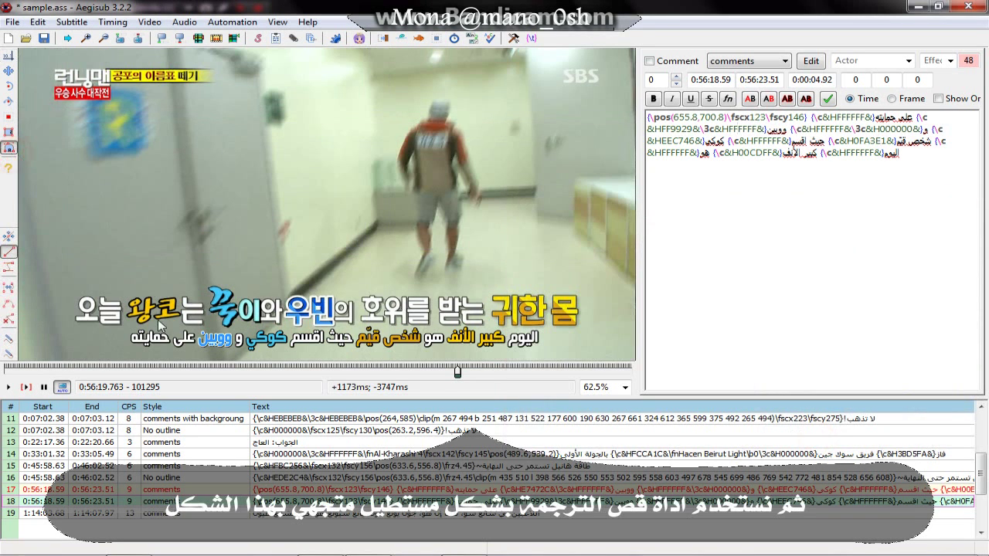
click(199, 331)
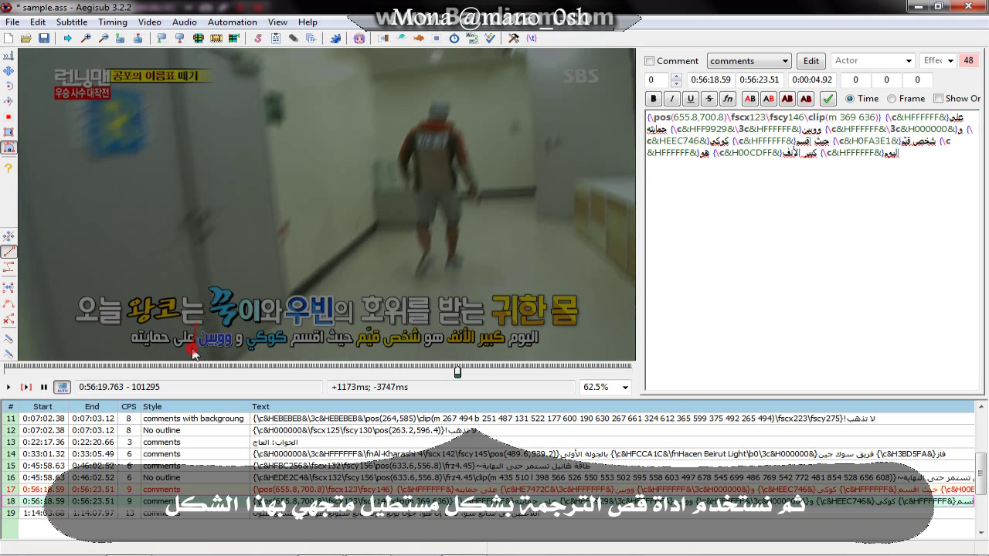
click(195, 354)
click(234, 359)
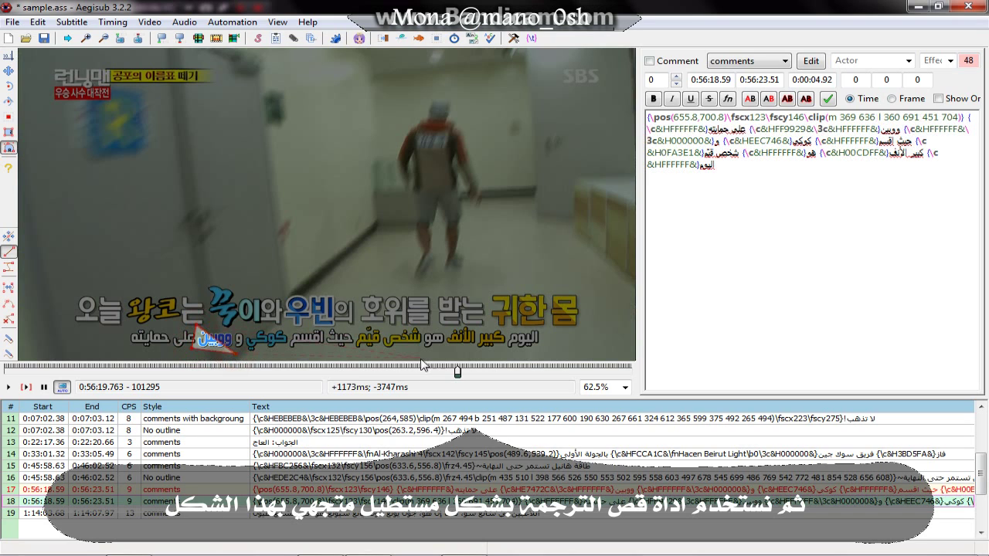
click(352, 356)
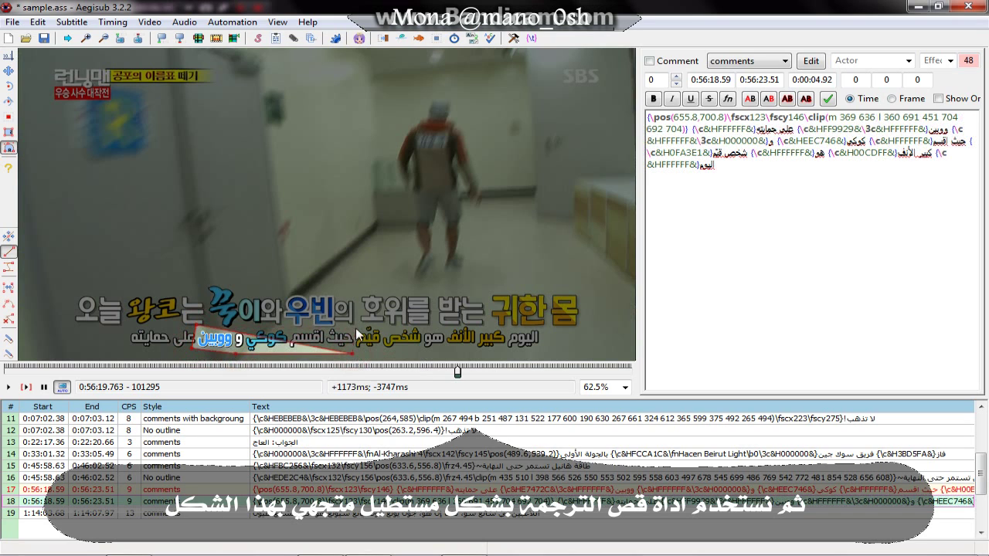
click(355, 325)
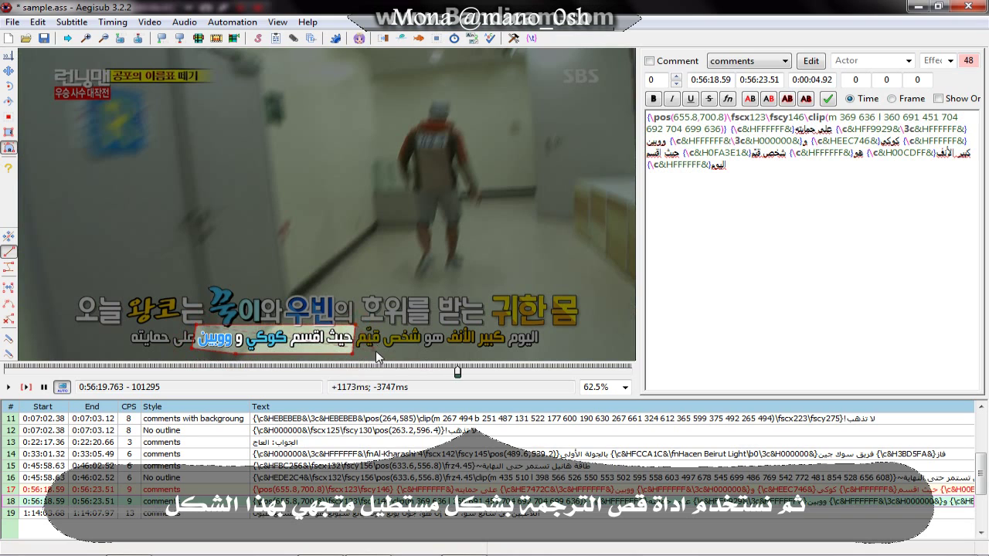
click(375, 351)
click(385, 323)
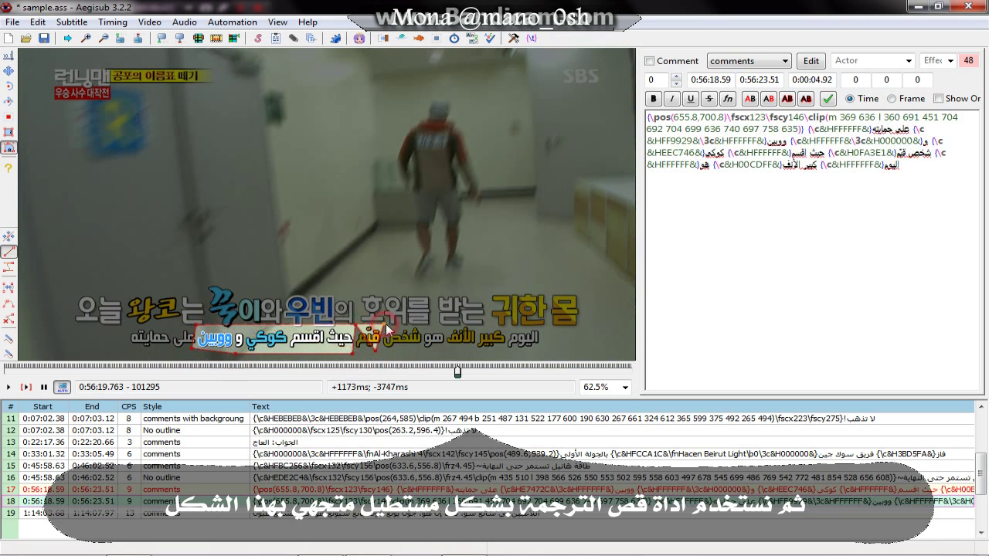
click(421, 351)
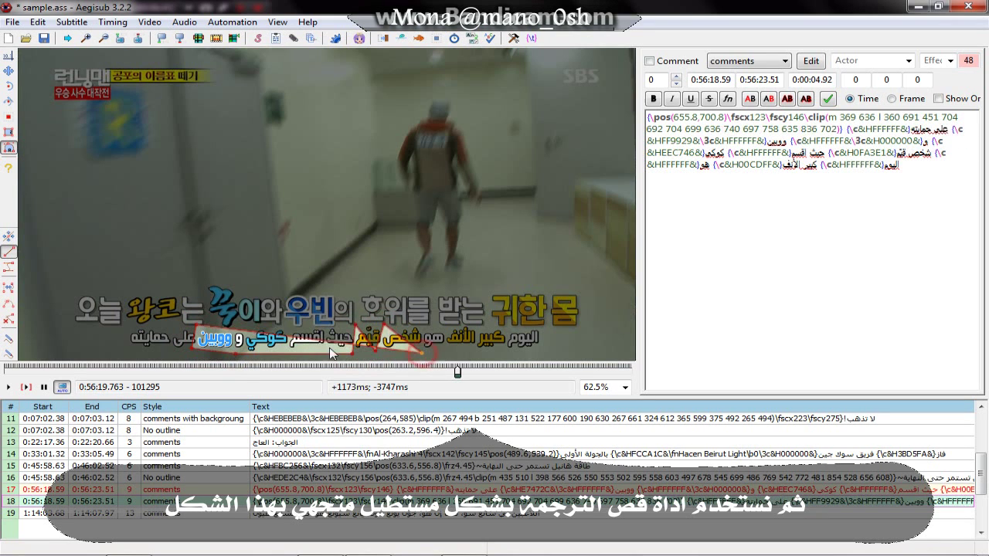
click(240, 361)
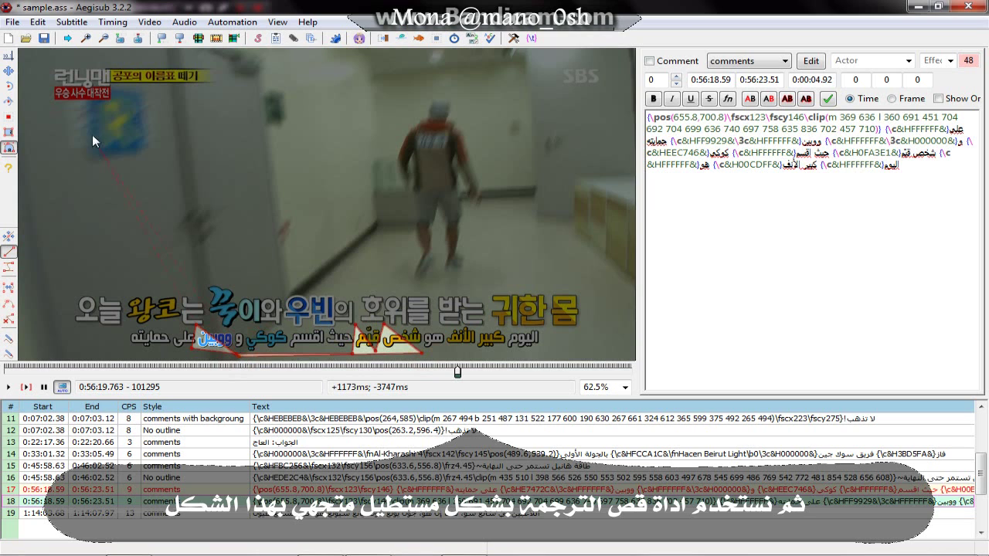
click(7, 55)
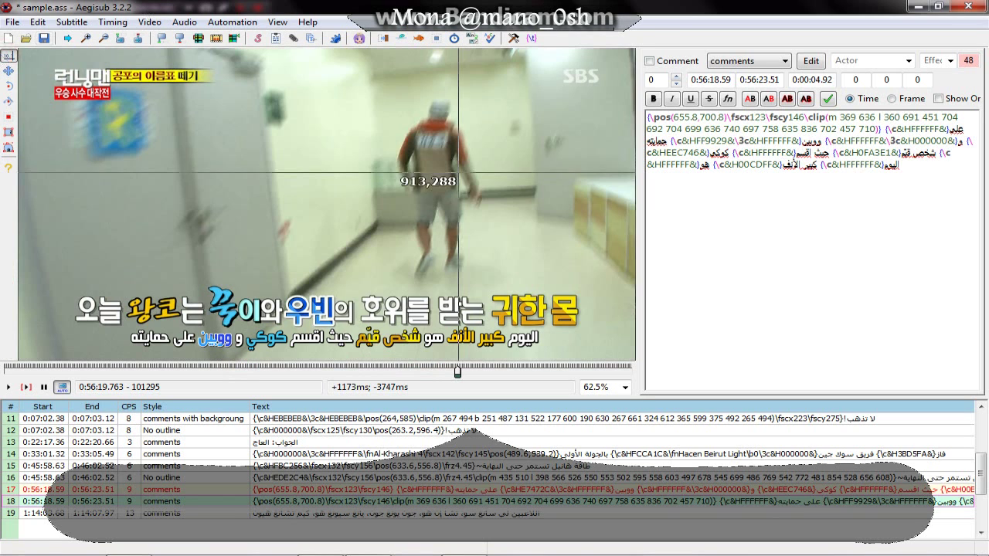
- Assign the No outline style to the eighteenth line and save the subtitle file
click(734, 61)
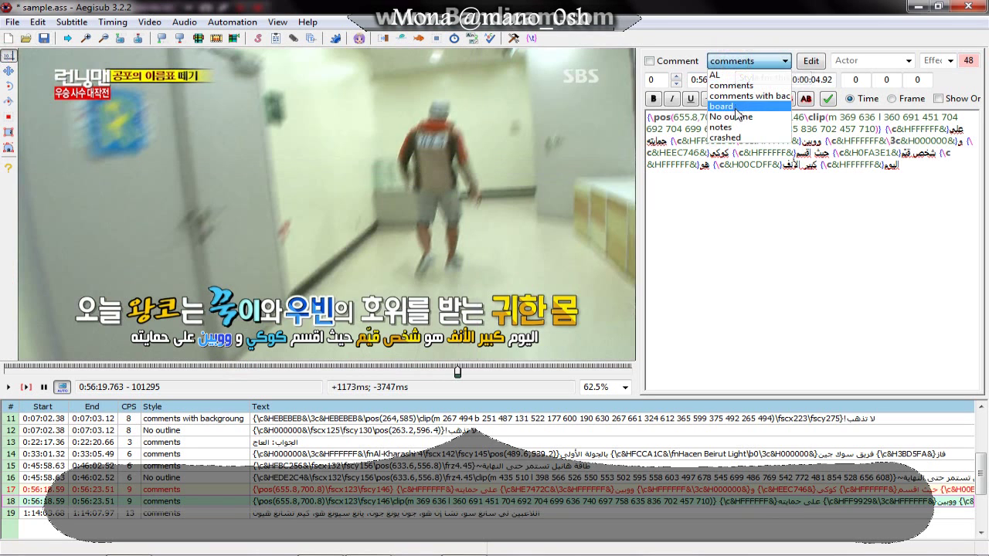
click(736, 117)
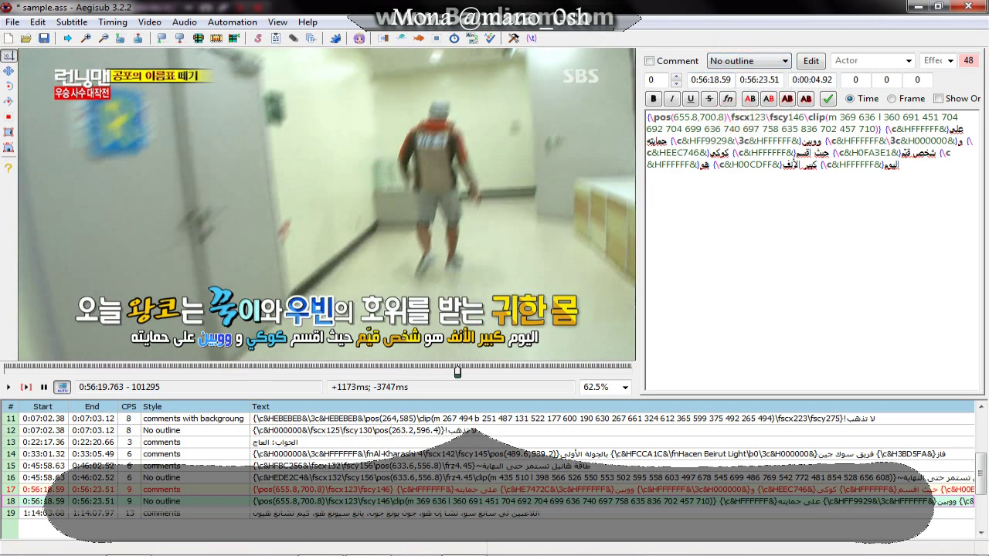
click(45, 38)
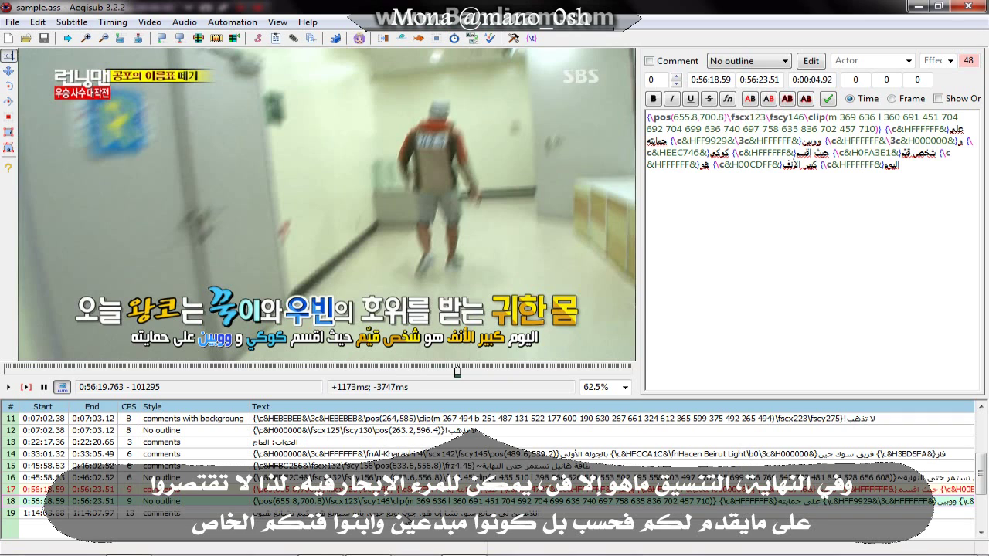
- Select the nineteenth subtitle line and play its video segment to view the Korean caption with the players' names
click(403, 513)
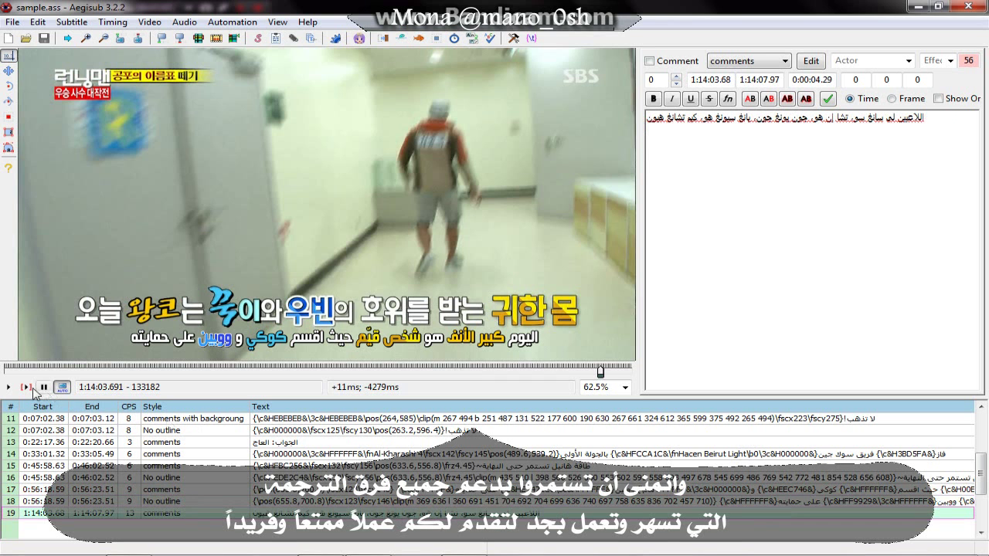
click(27, 387)
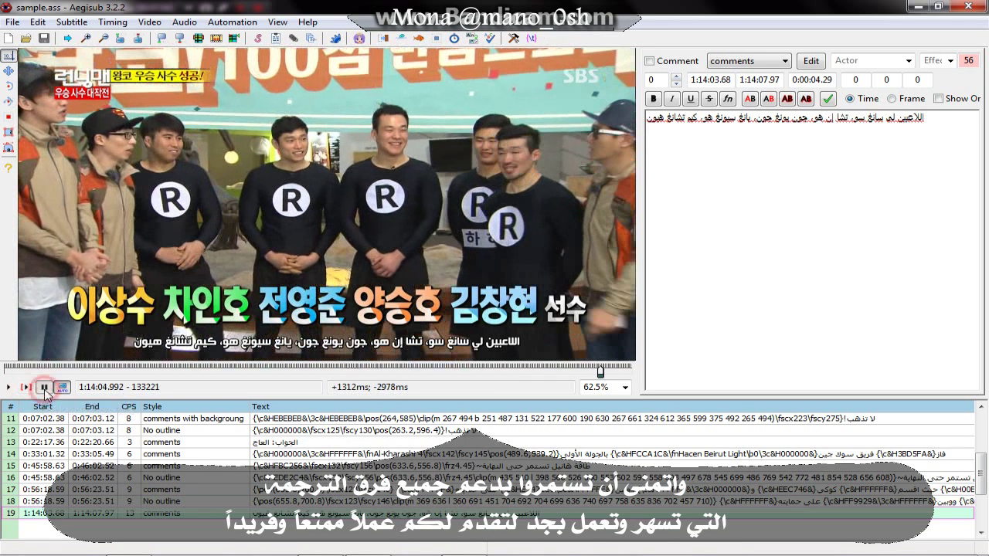